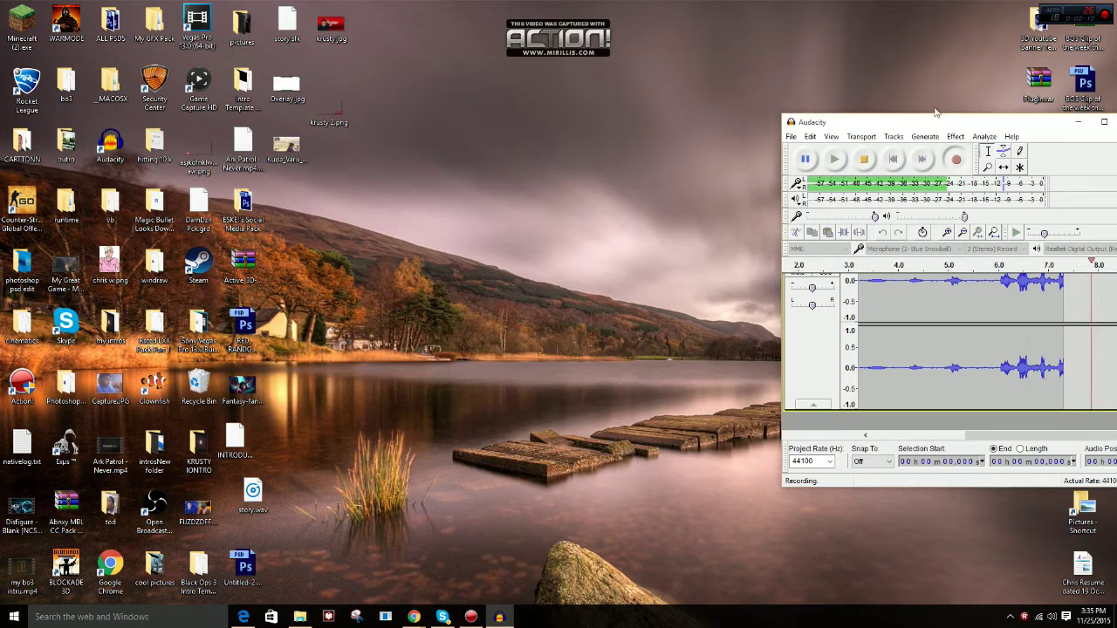
Clear Audacity off the desktop and browse the images in the TEAM TURN folder, starting with FANA.jpg
left_click_drag(935, 111, 497, 107)
left_click(640, 117)
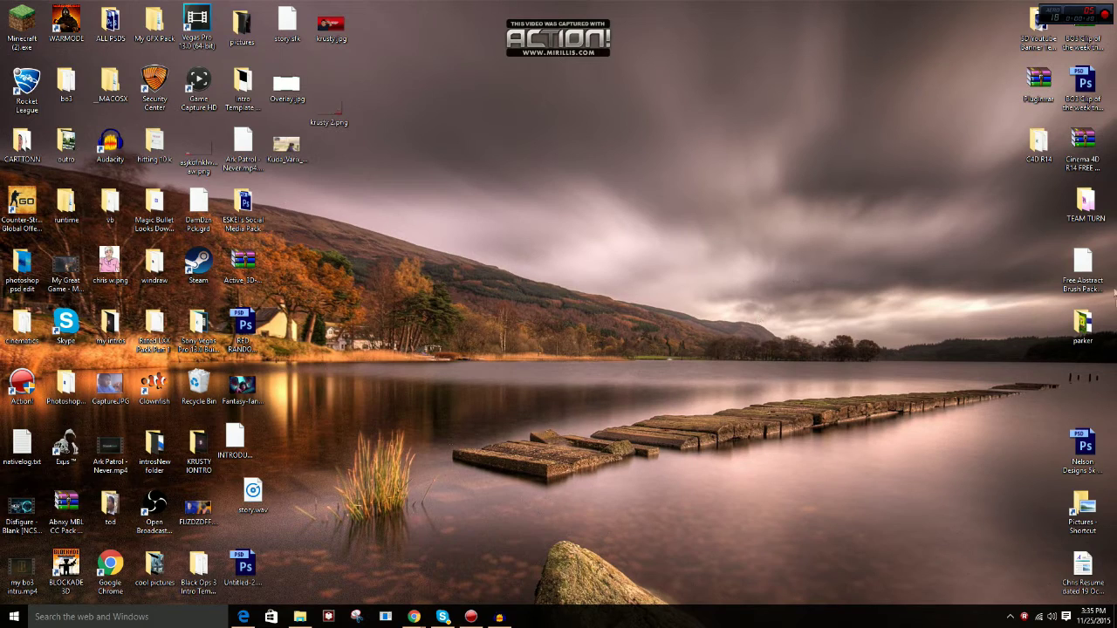
double_click(1083, 203)
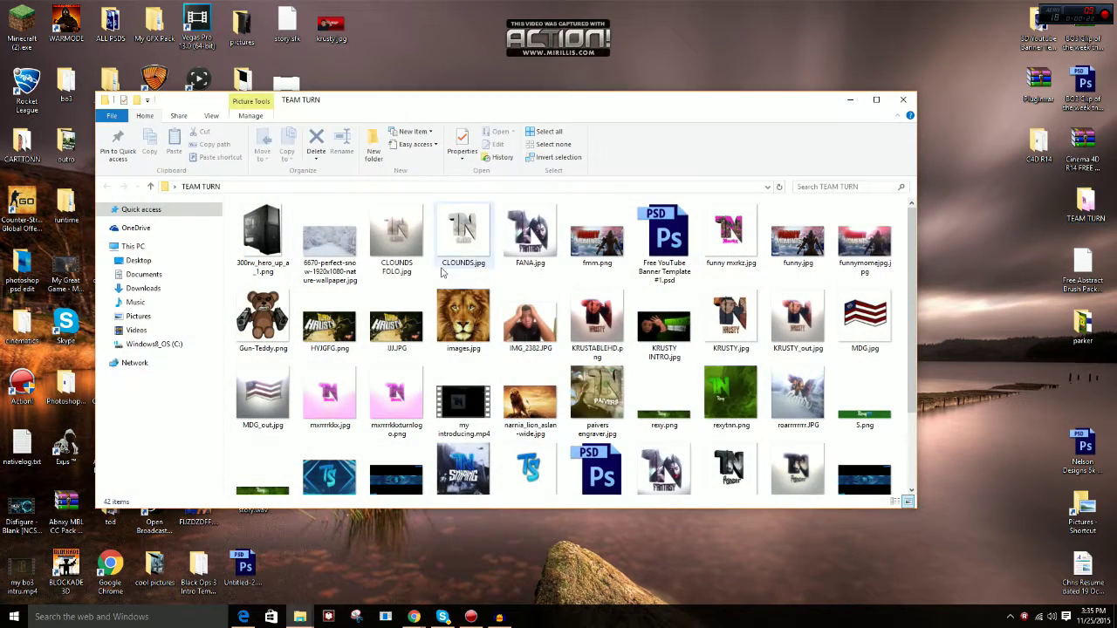
double_click(533, 236)
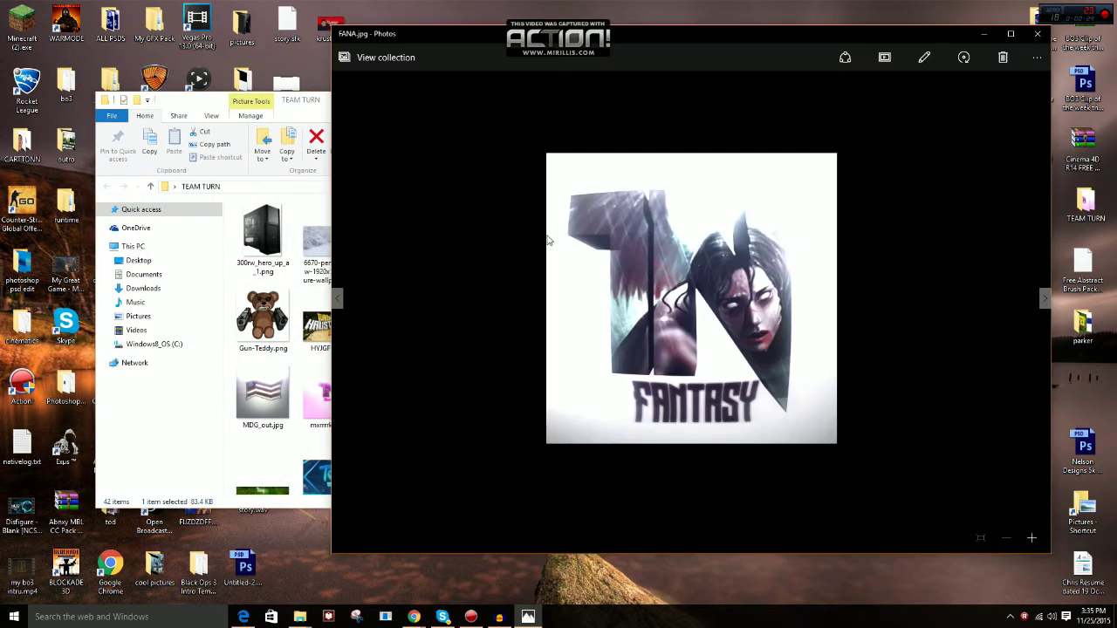
scroll(536, 222, "down", 2)
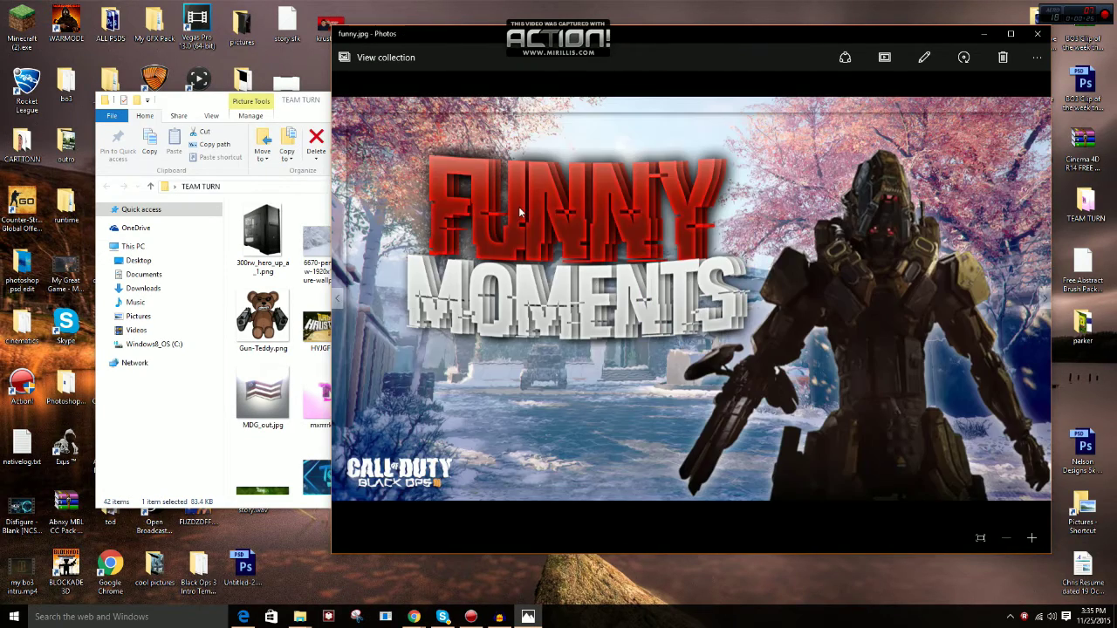
scroll(511, 209, "down", 1)
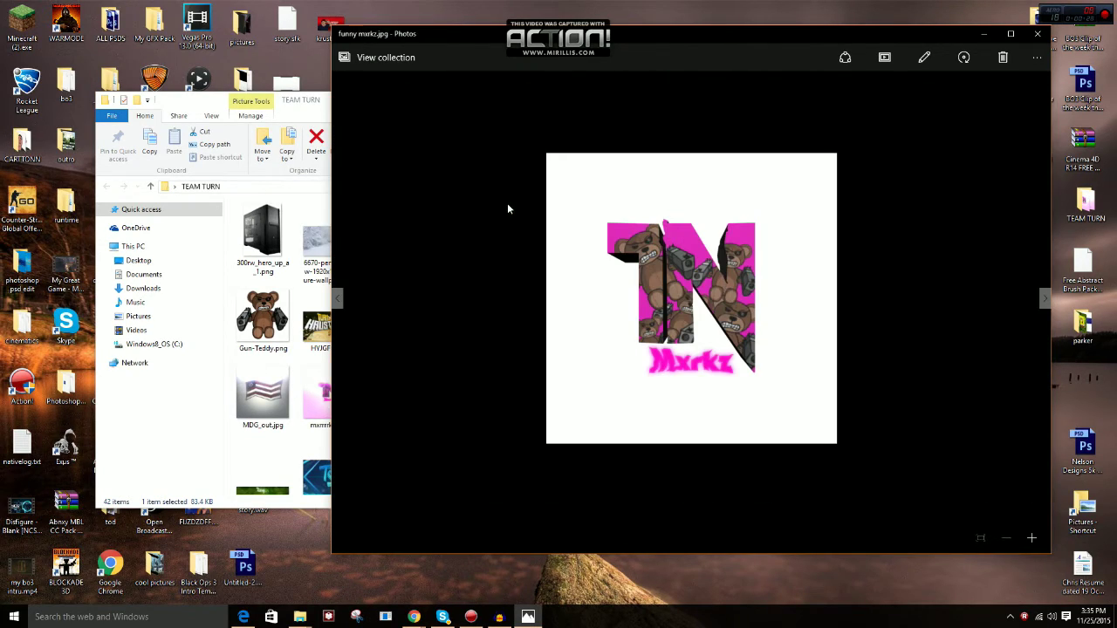
scroll(496, 207, "down", 3)
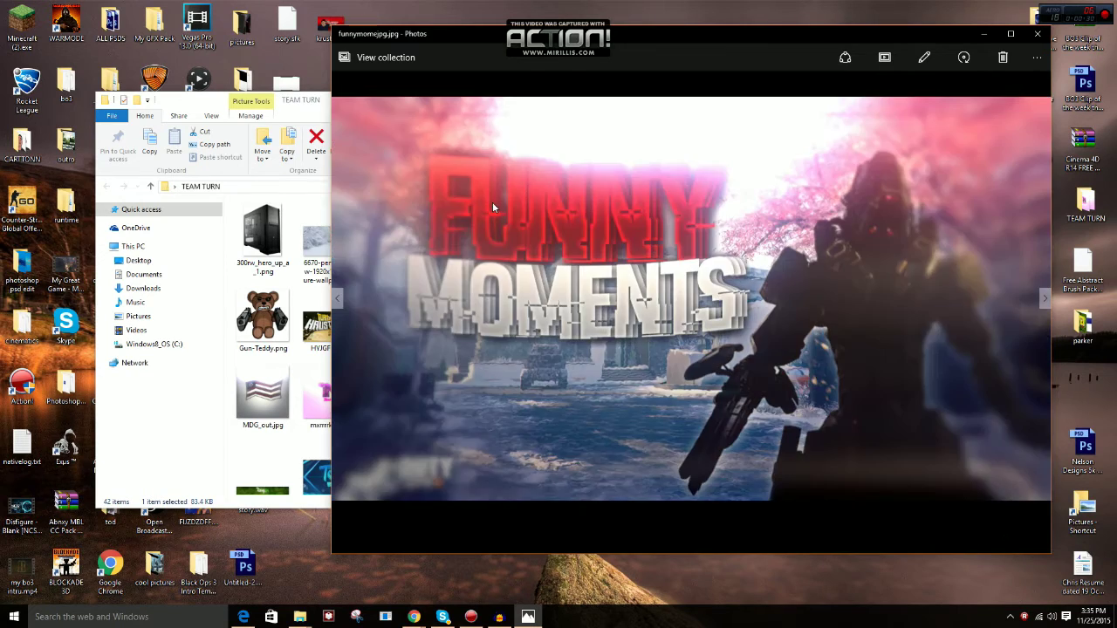
scroll(489, 206, "down", 3)
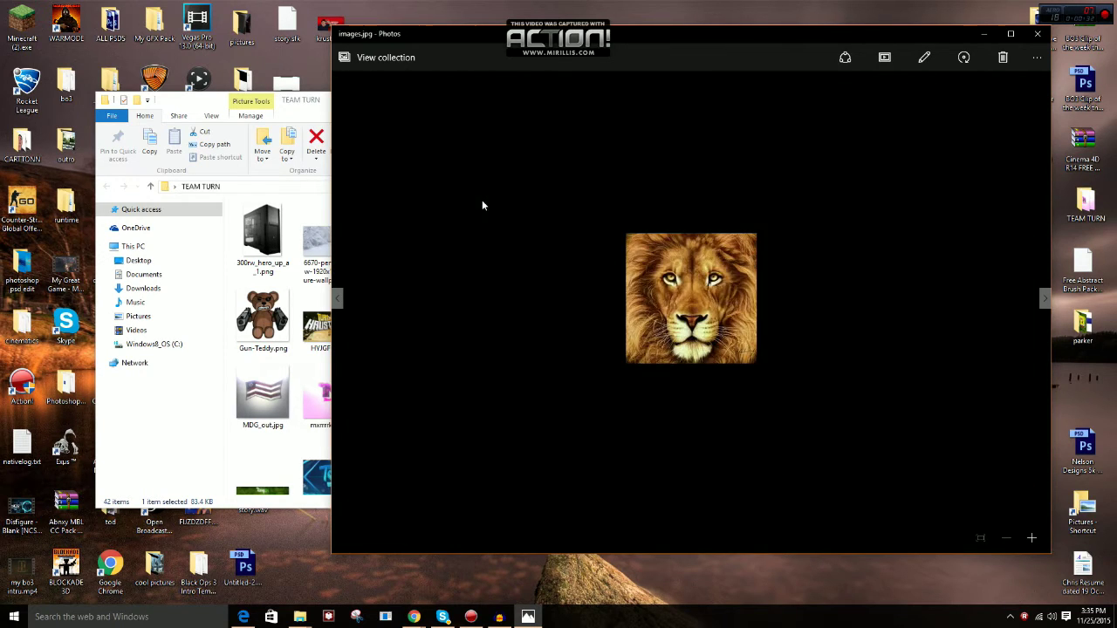
scroll(477, 198, "down", 4)
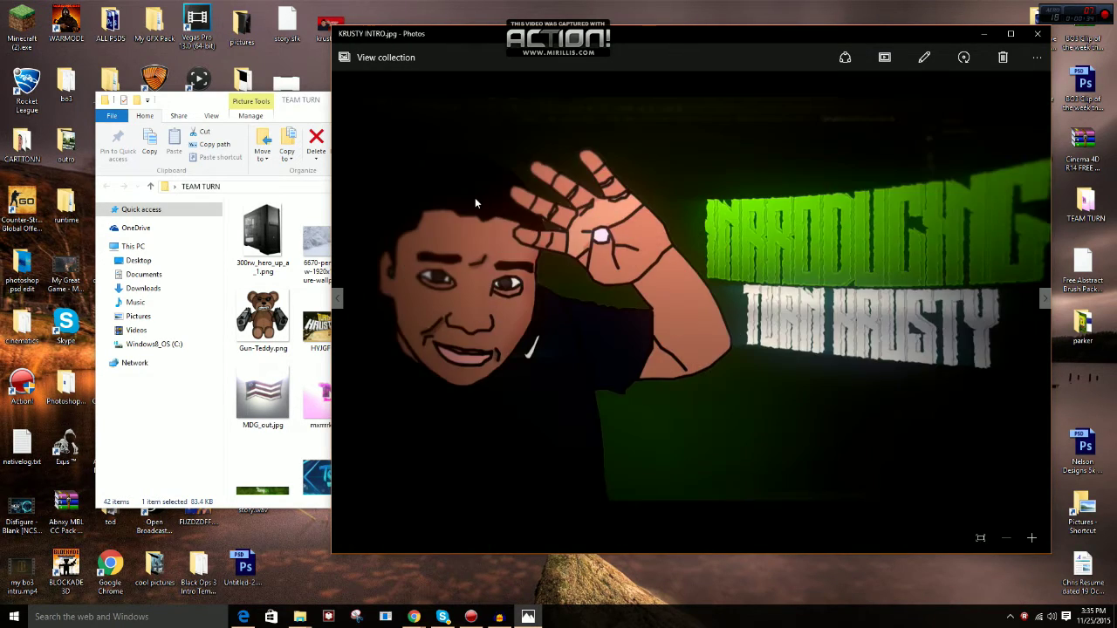
scroll(474, 202, "down", 3)
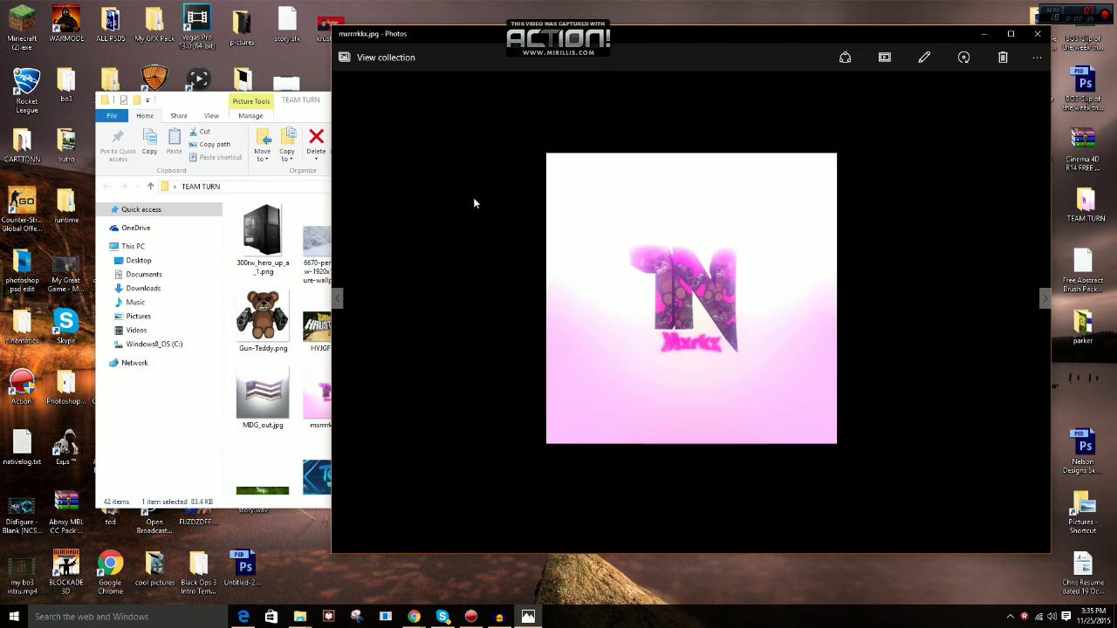
scroll(472, 197, "down", 3)
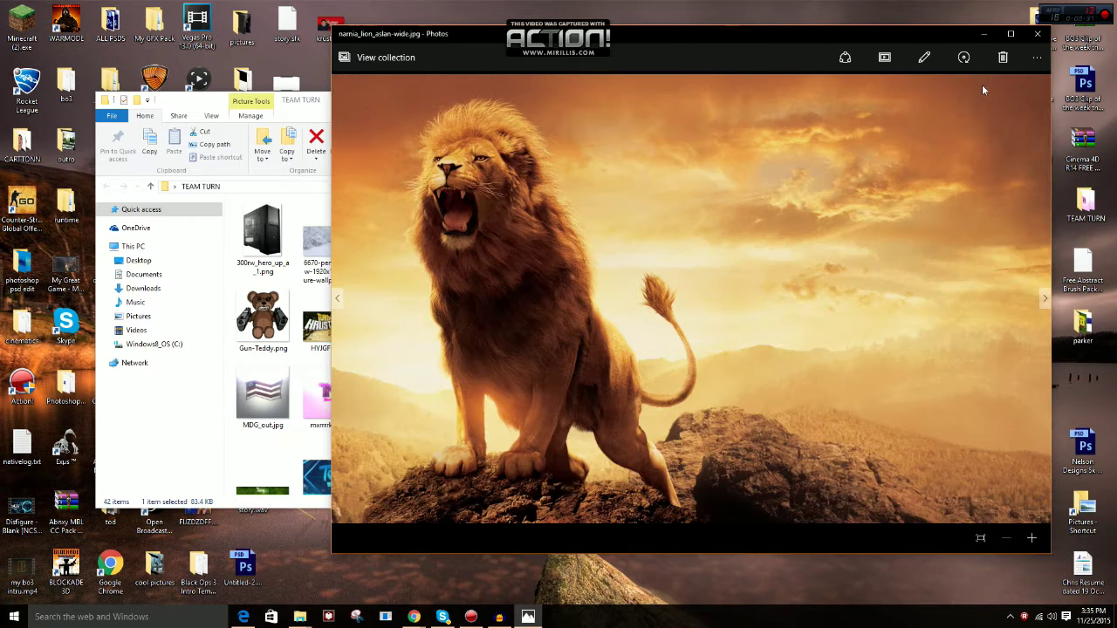
left_click(1042, 35)
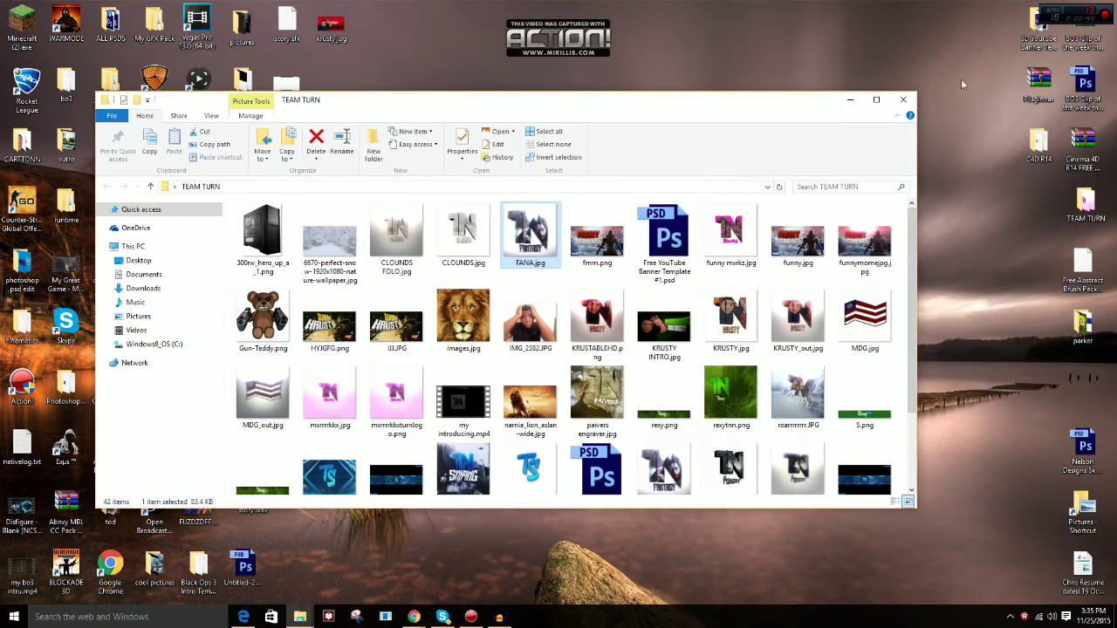
left_click(849, 98)
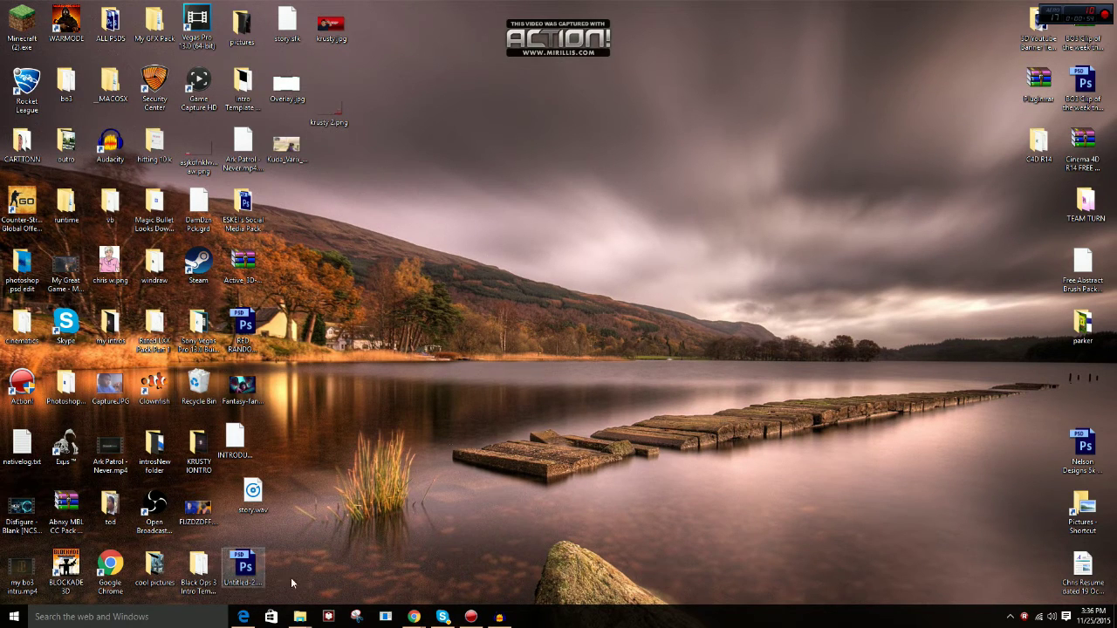
Launch PhotoshopCS6Portable.exe from the PhotoshopPortable desktop folder and allow it to make changes to the PC
double_click(77, 392)
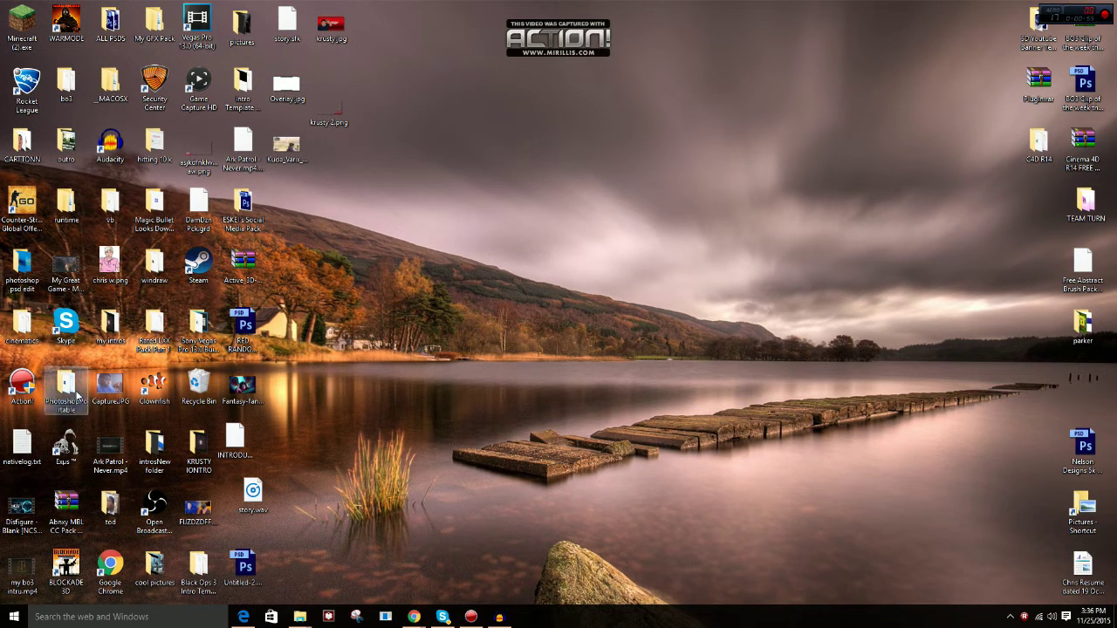
left_click(305, 288)
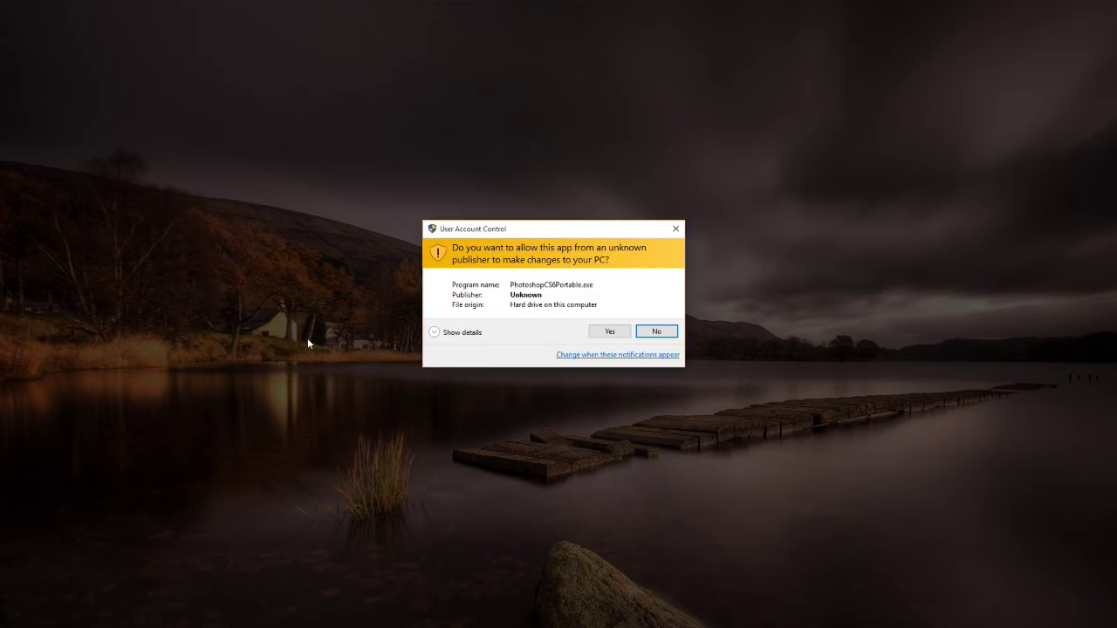
left_click(604, 332)
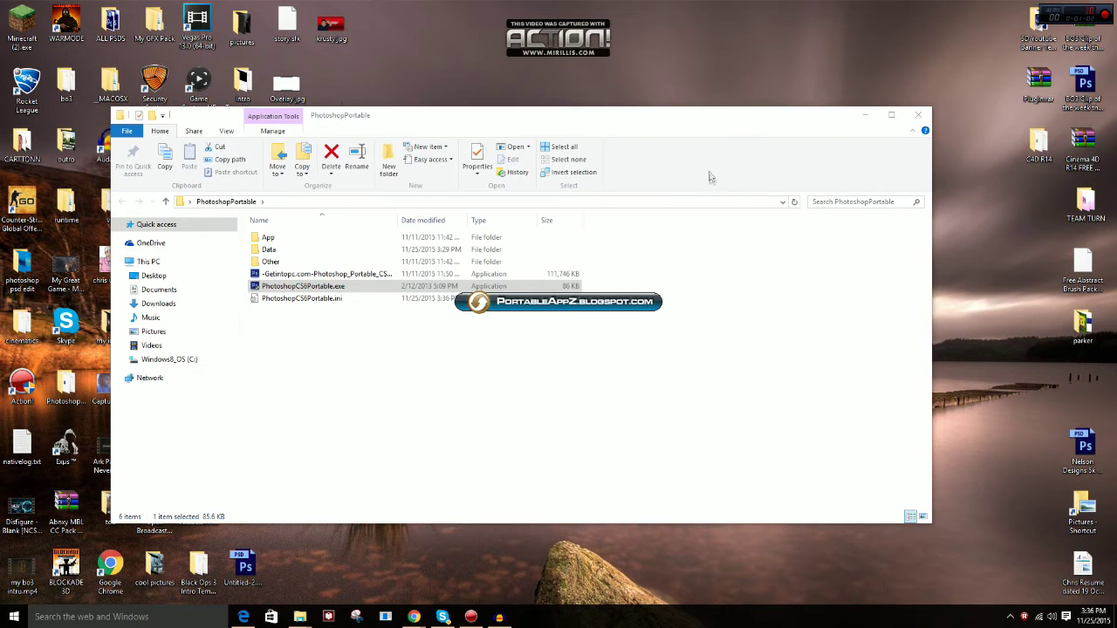
left_click(466, 218)
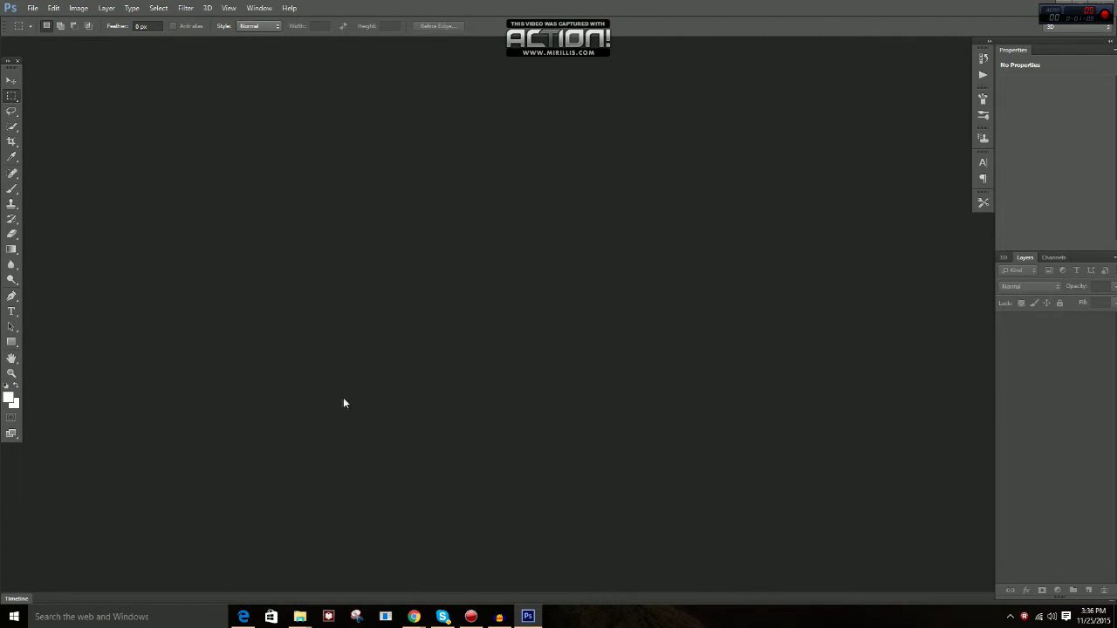
Create a new blank document 500 pixels wide and 500 pixels high
left_click(32, 8)
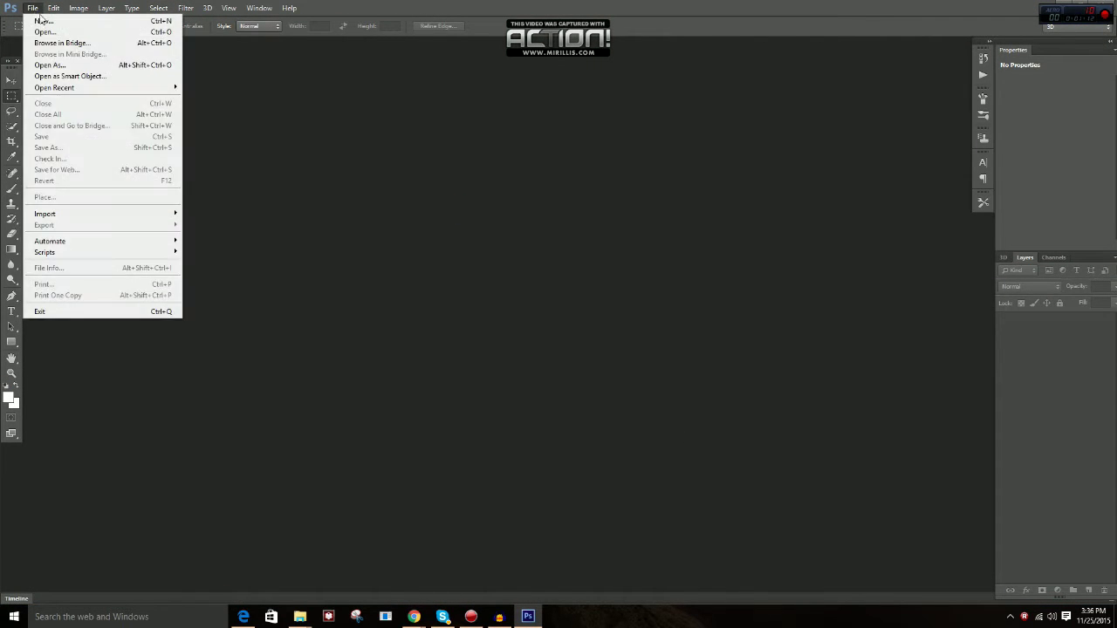
left_click(44, 20)
double_click(514, 211)
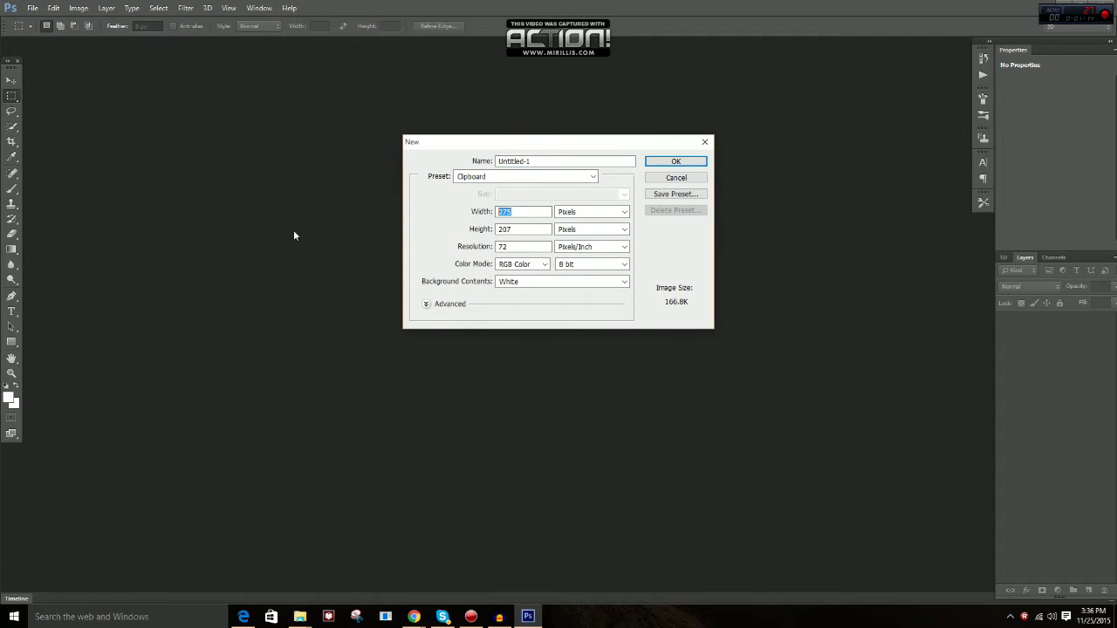
key("BackSpace")
key("Tab")
type("500")
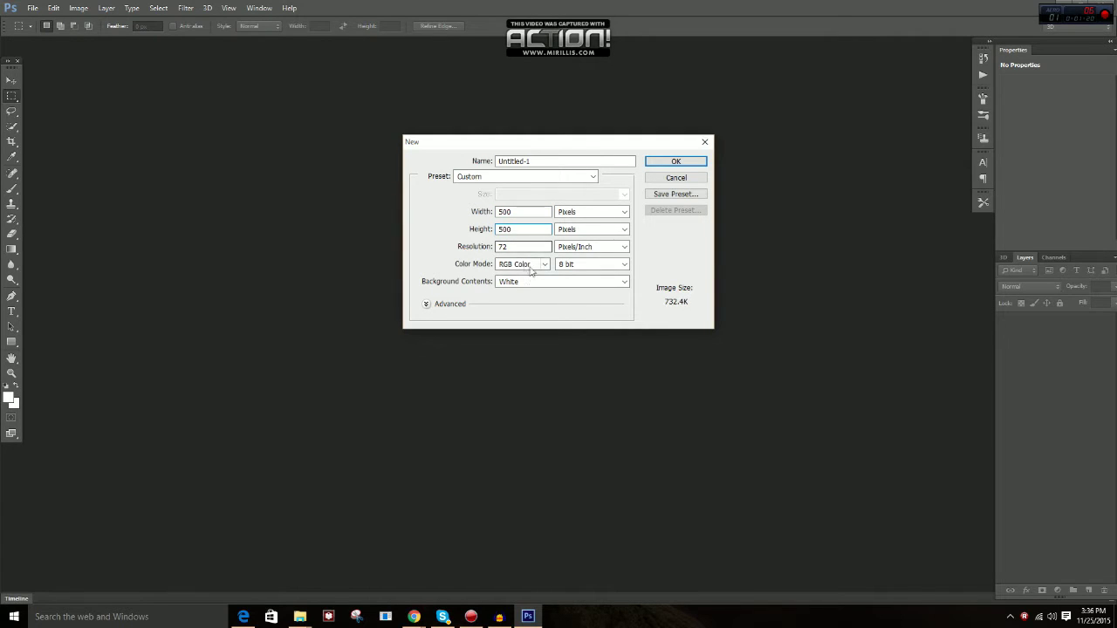
left_click(670, 164)
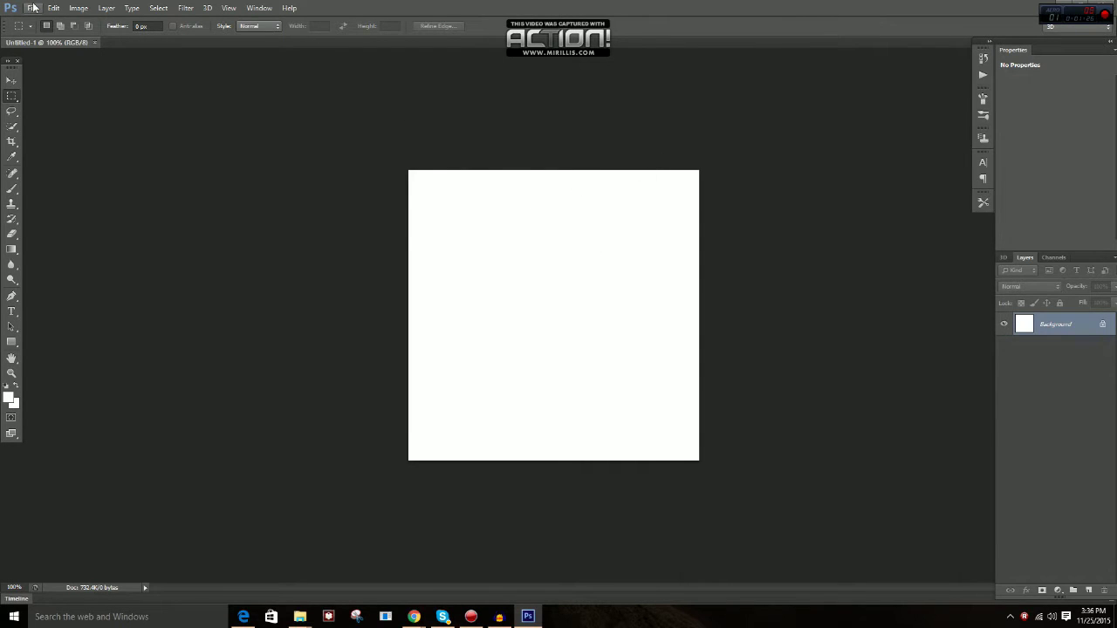
Open tt pp.psd from the TEAM TURN folder on the desktop
left_click(33, 8)
left_click(39, 32)
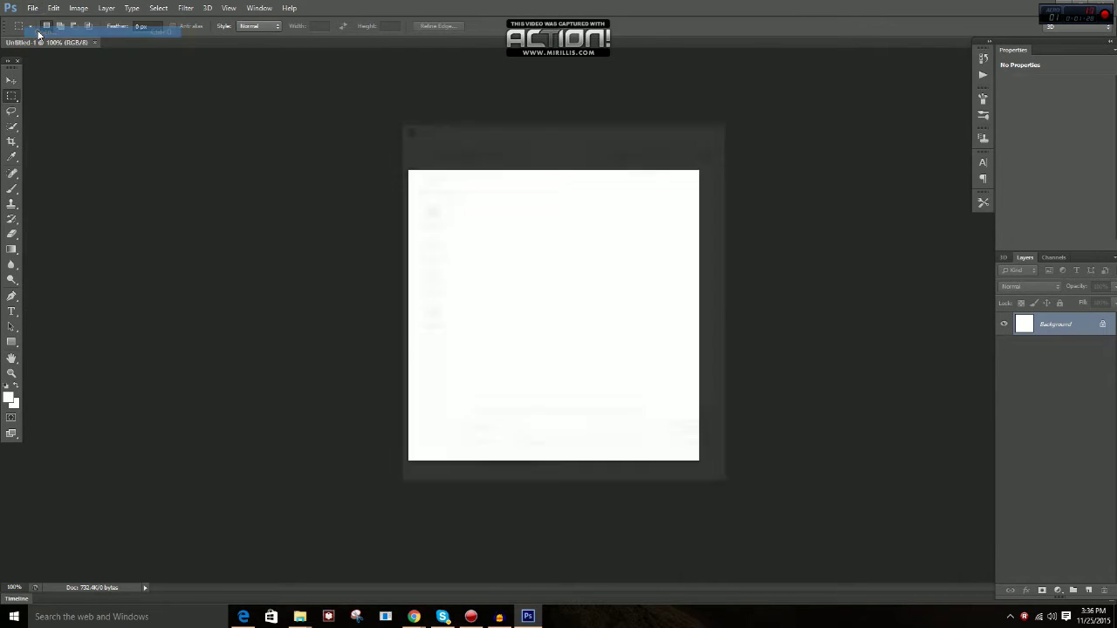
left_click(428, 215)
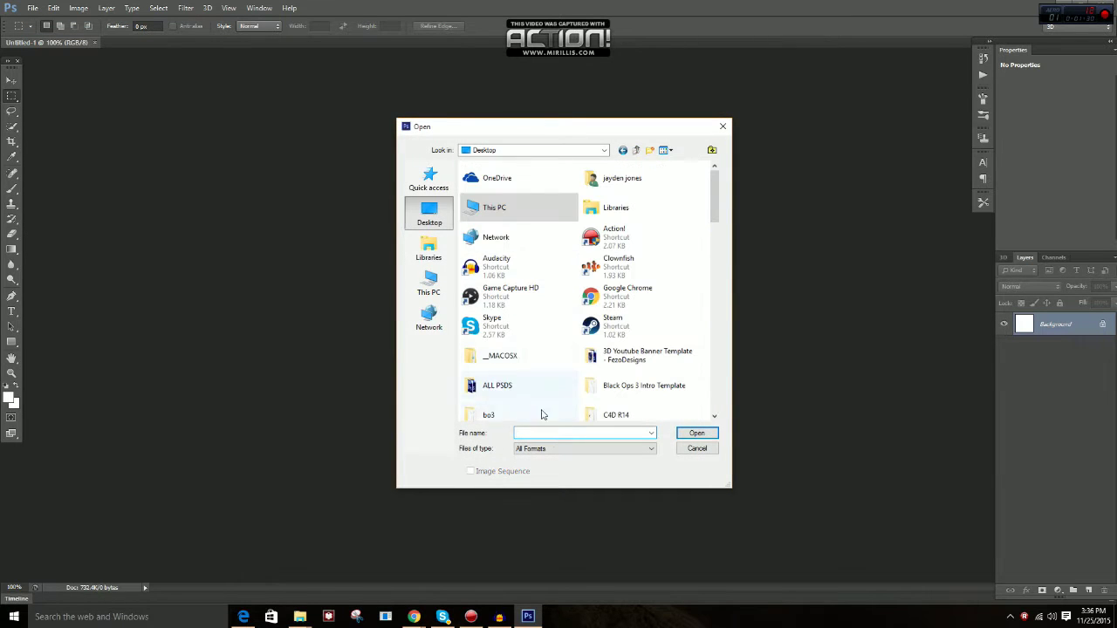
left_click(563, 437)
type("TE")
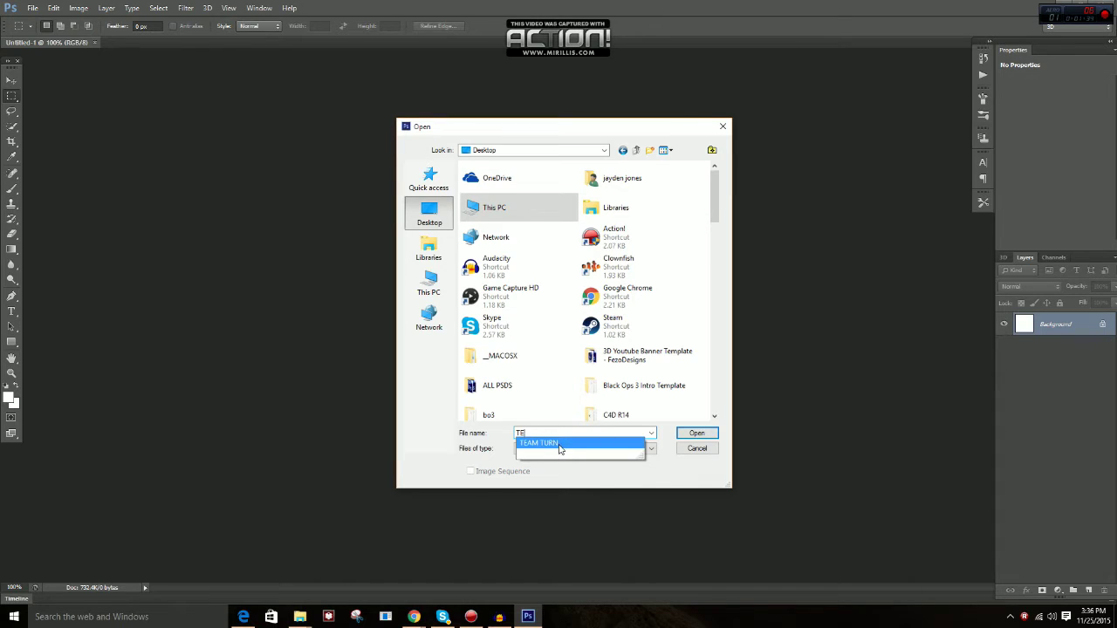
left_click(559, 448)
key("Return")
scroll(601, 322, "down", 12)
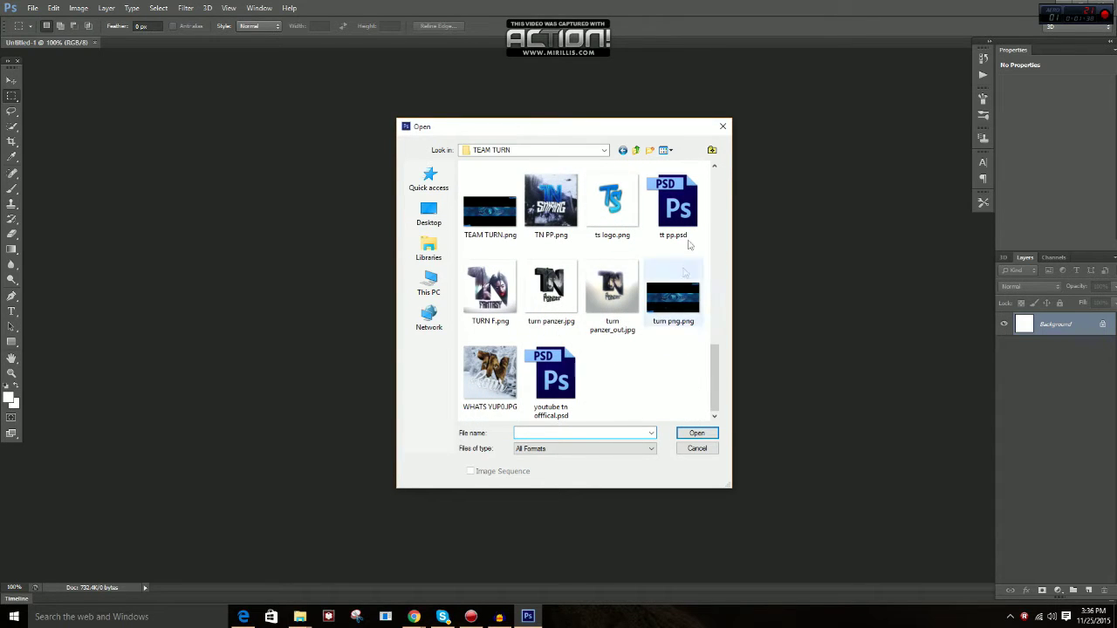
left_click(673, 205)
left_click(696, 433)
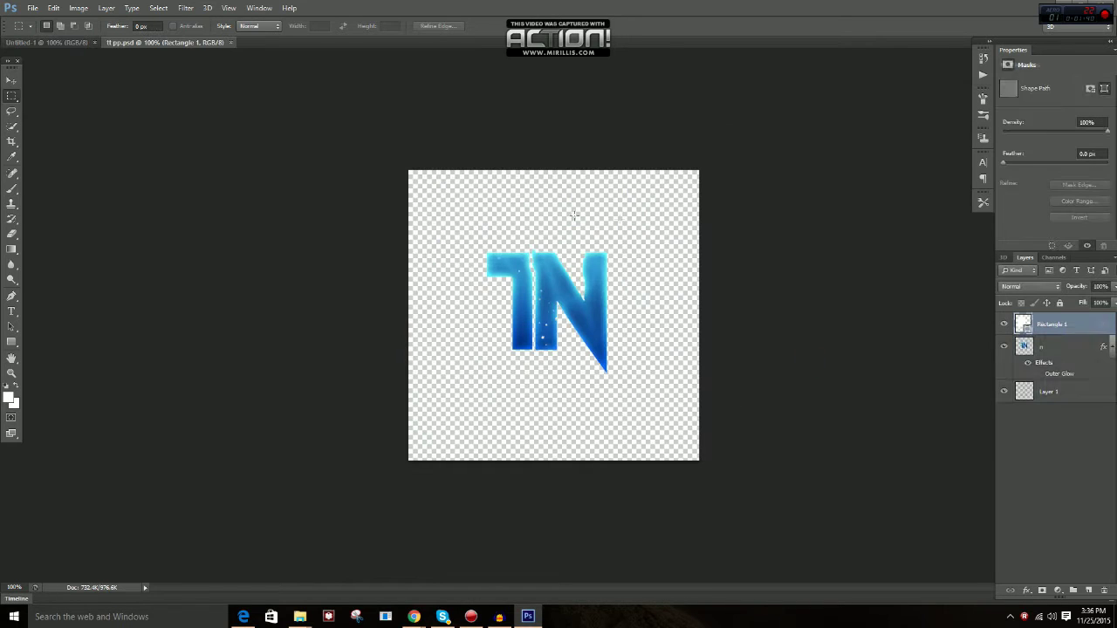
Copy the TN logo layer from tt pp.psd into the blank Untitled-1 document
left_click(11, 81)
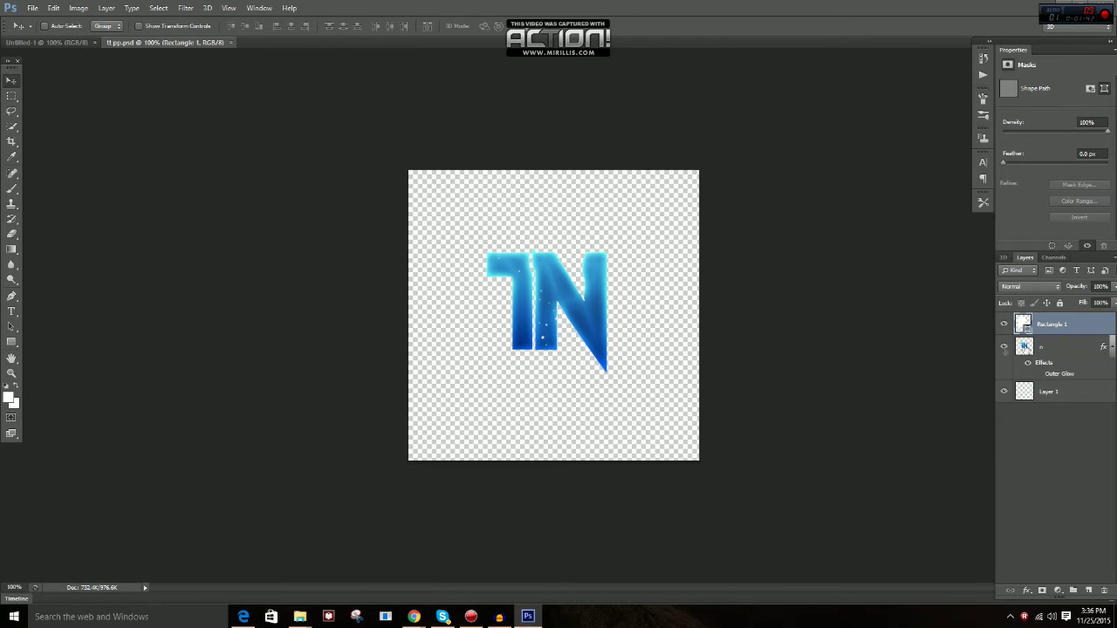
left_click(1060, 349)
left_click_drag(486, 210, 570, 323)
Scale the TN logo up to about 120% and position it near the centre of the canvas
key("ctrl+t")
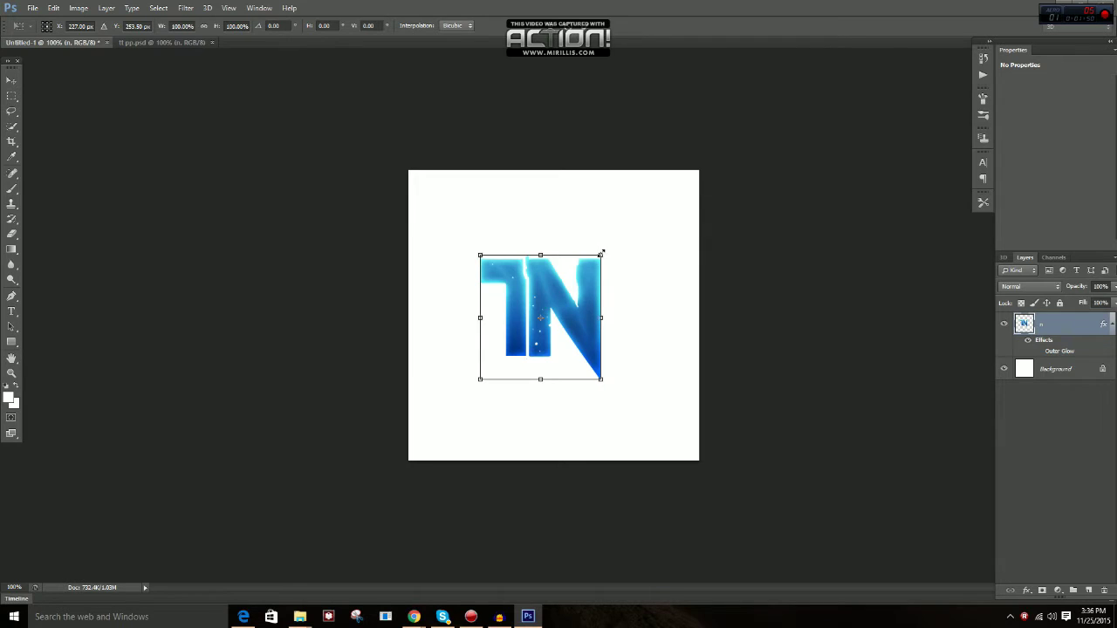
left_click_drag(601, 253, 625, 230)
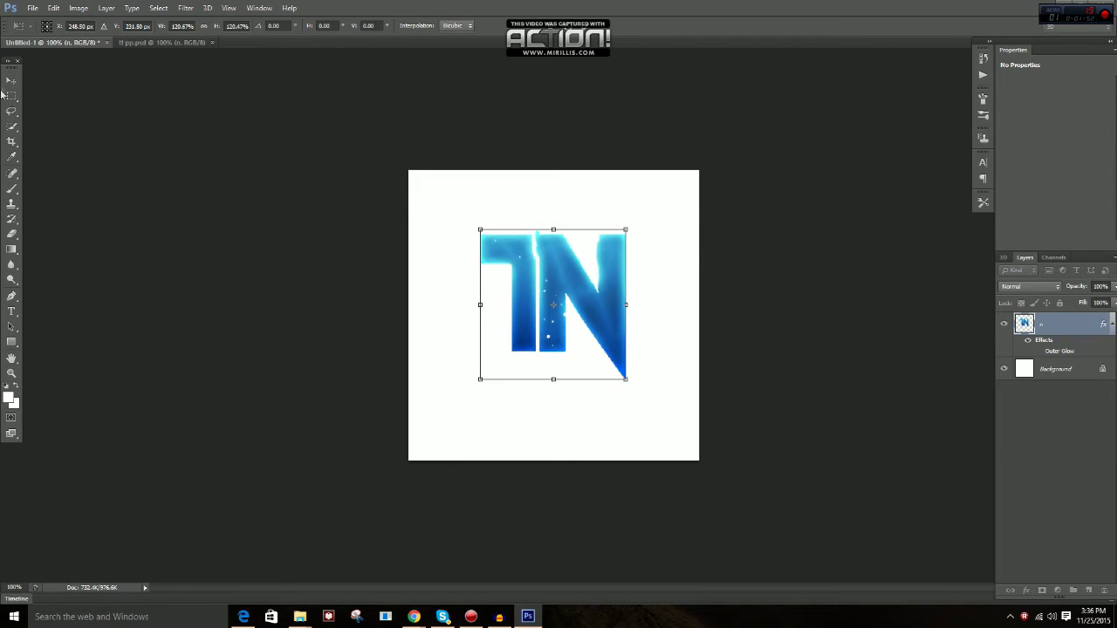
left_click(11, 81)
left_click(477, 208)
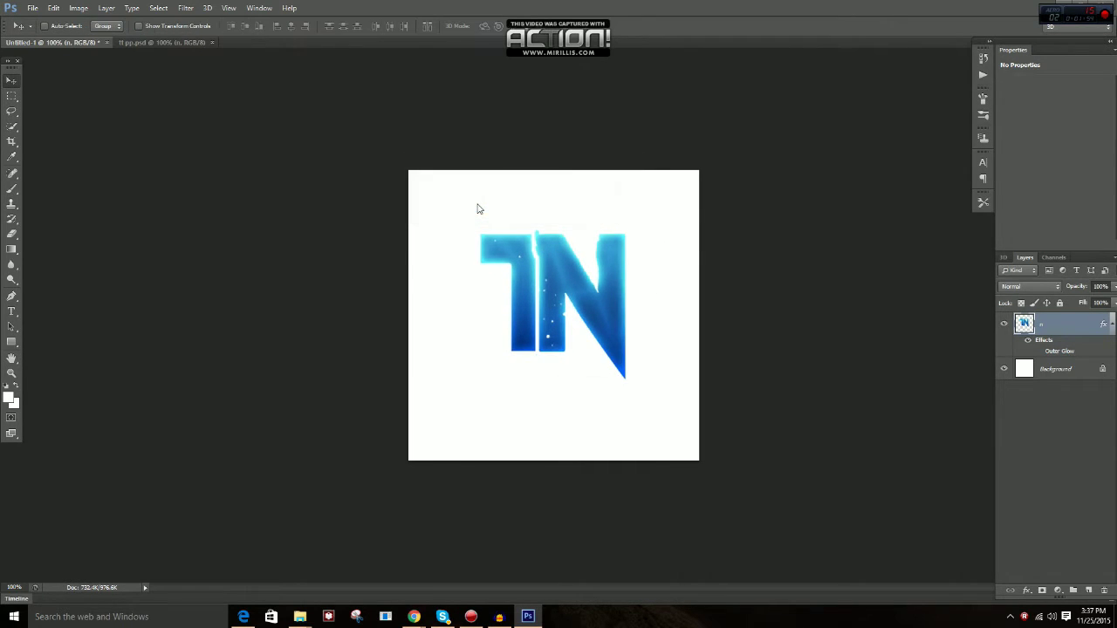
left_click_drag(568, 326, 573, 336)
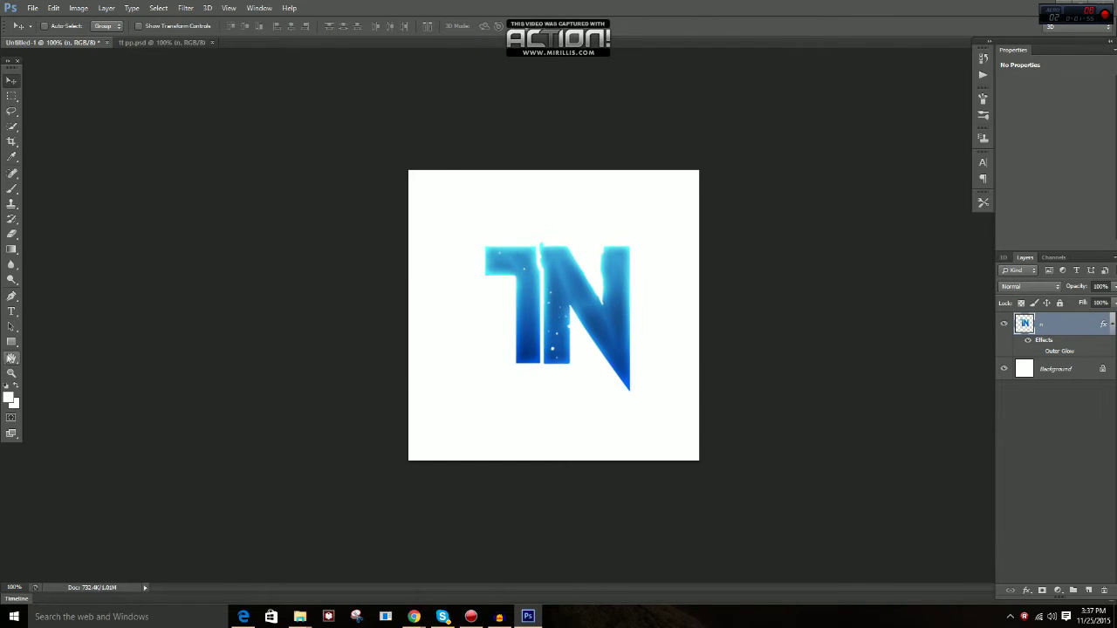
Trace a closed path around the outline of the logo's letter T with the Pen tool
left_click(12, 297)
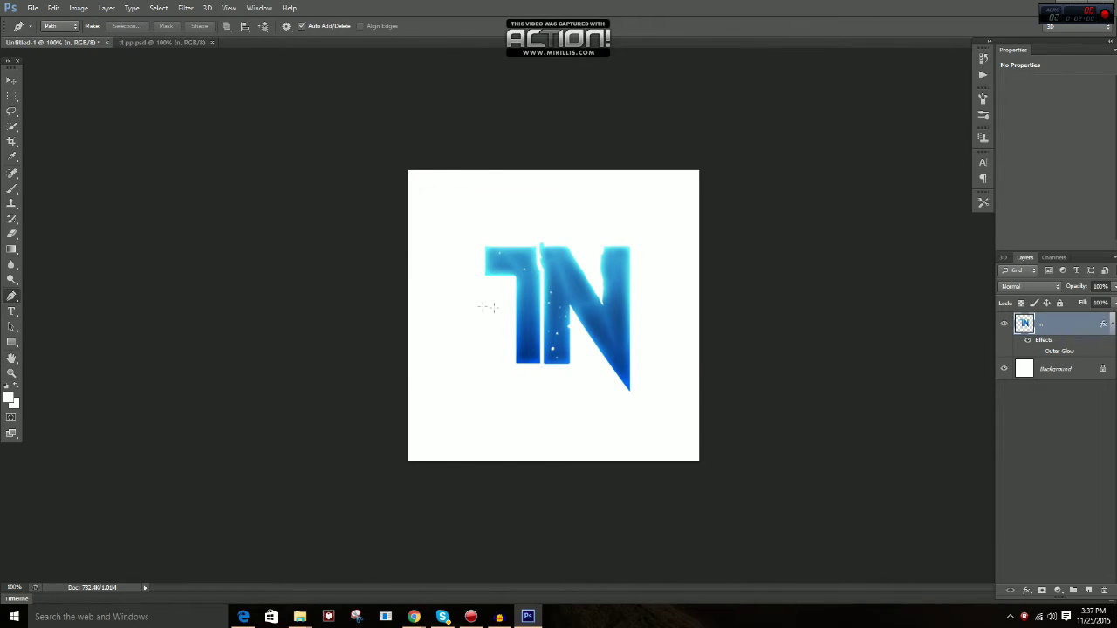
key("ctrl+plus")
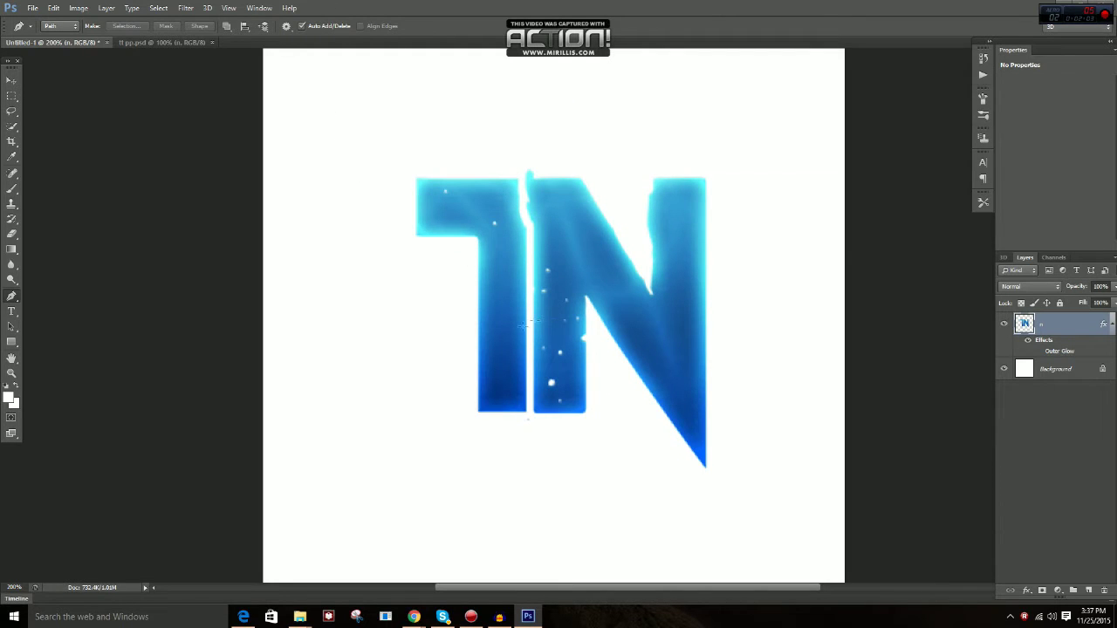
left_click(478, 409)
left_click(828, 555)
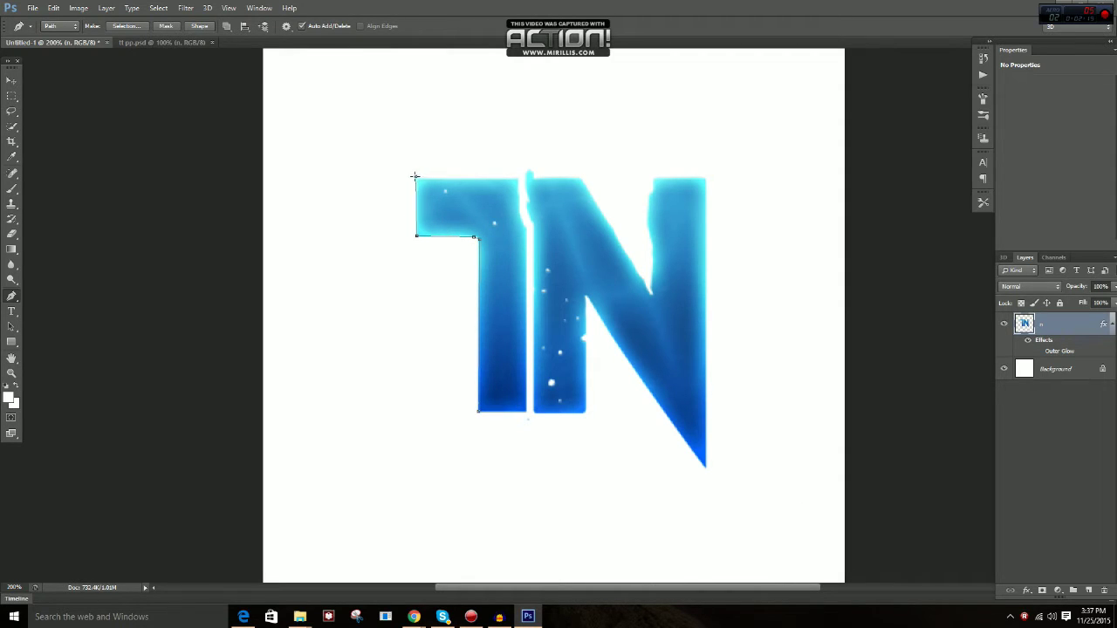
left_click(518, 202)
left_click(520, 210)
left_click(527, 411)
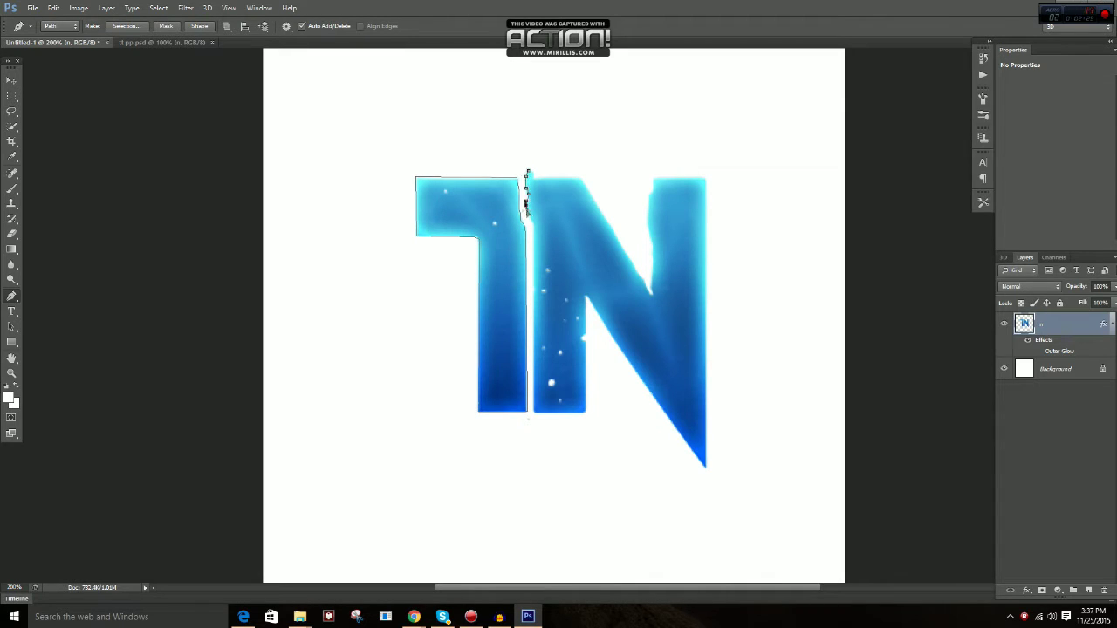
Trace a closed path around the outline of the logo's letter N with the Pen tool
left_click(533, 412)
left_click(585, 340)
left_click(706, 179)
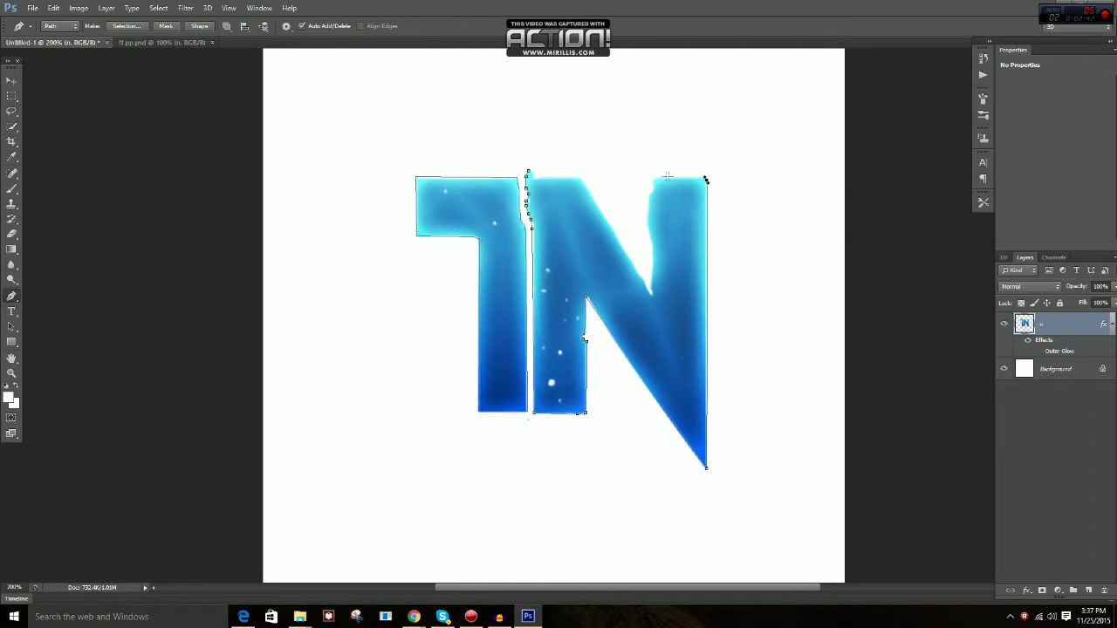
left_click(654, 179)
left_click(581, 177)
left_click(529, 172)
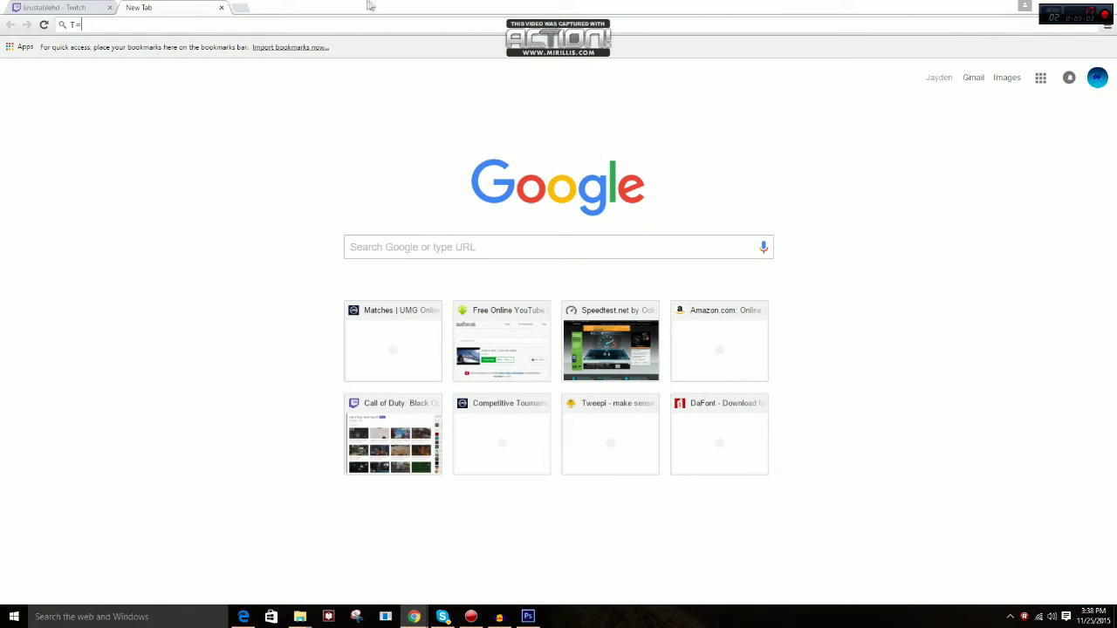
Switch to Chrome and run a Google image search for PATRICK PNG
left_click_drag(39, 61, 5, 236)
type("PATRICK")
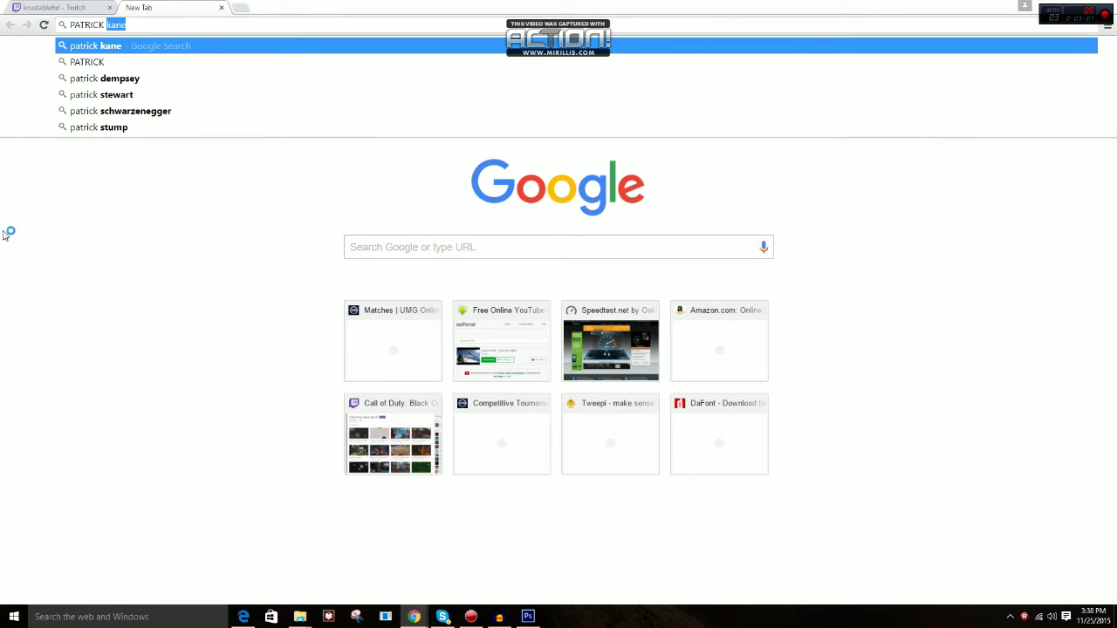
type(" PNG")
key("Return")
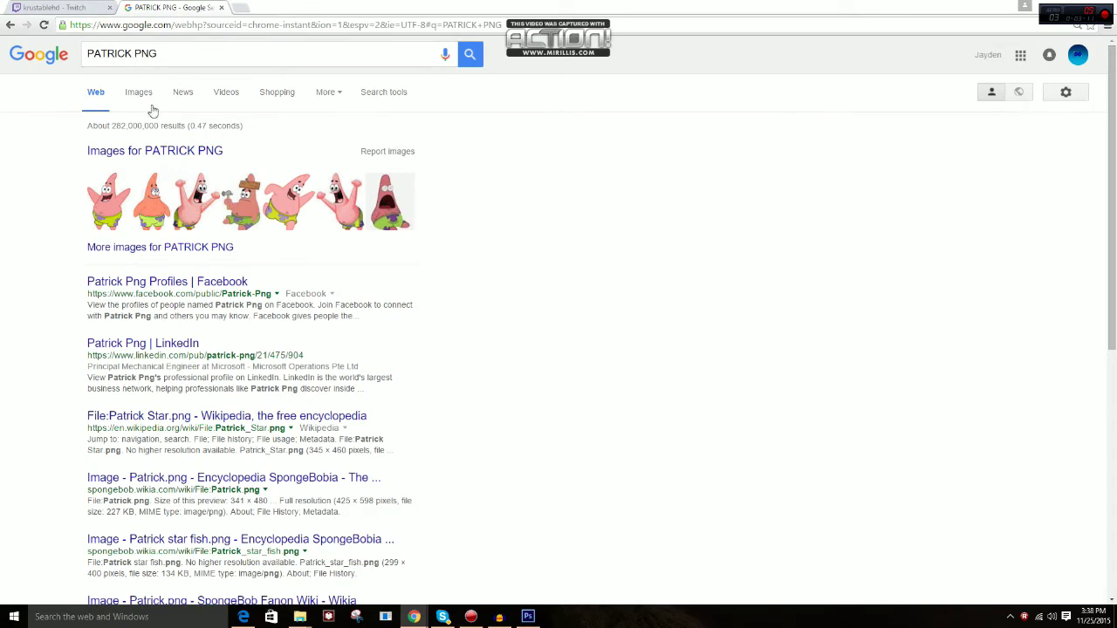
left_click(185, 214)
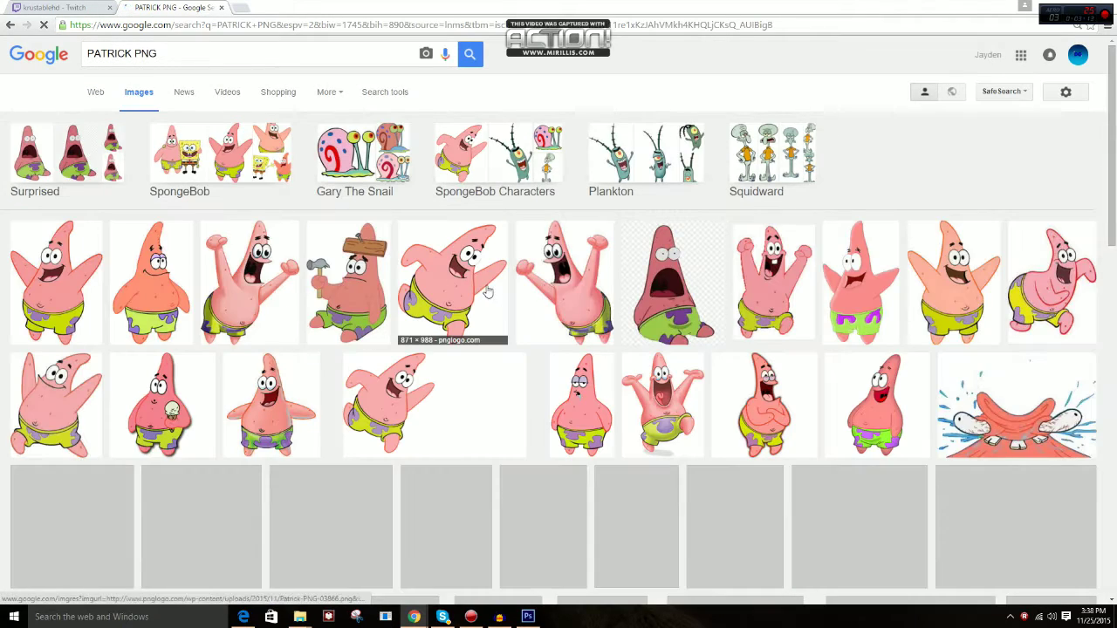
Preview the 251 × 324 picture of Patrick with both arms raised and save it to the desktop as patrick-2.png
scroll(810, 244, "down", 1)
scroll(810, 243, "down", 2)
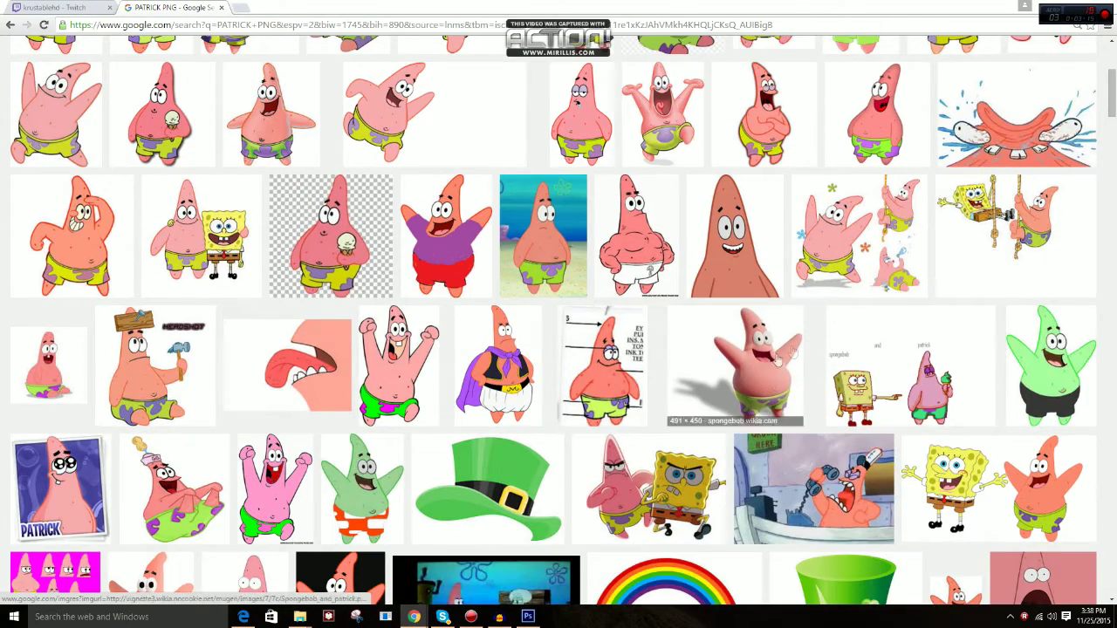
scroll(471, 349, "up", 1)
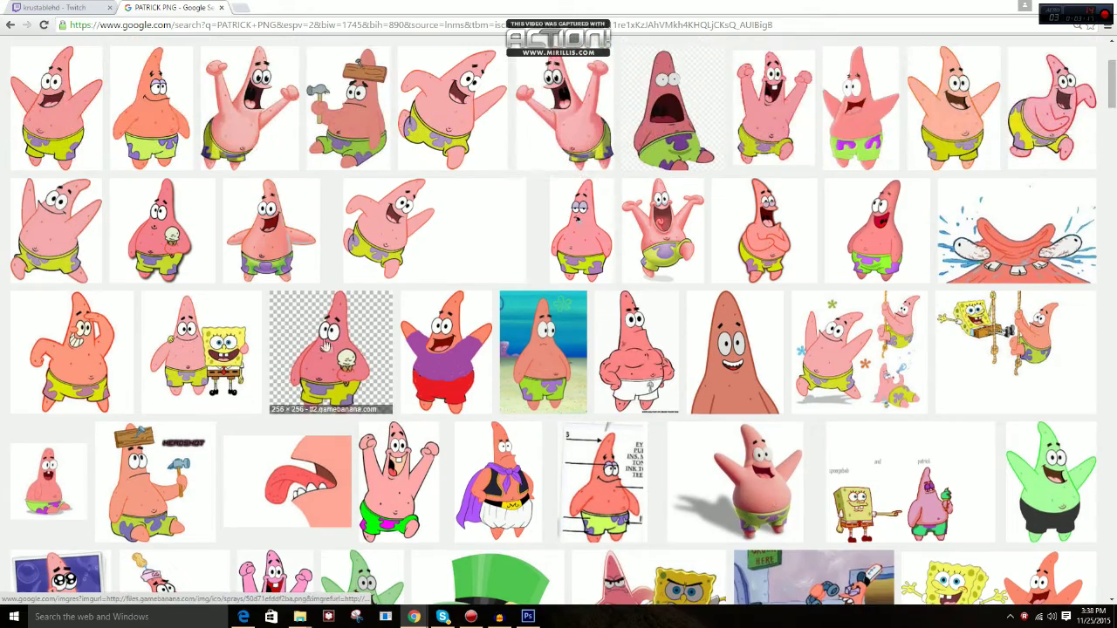
left_click(345, 258)
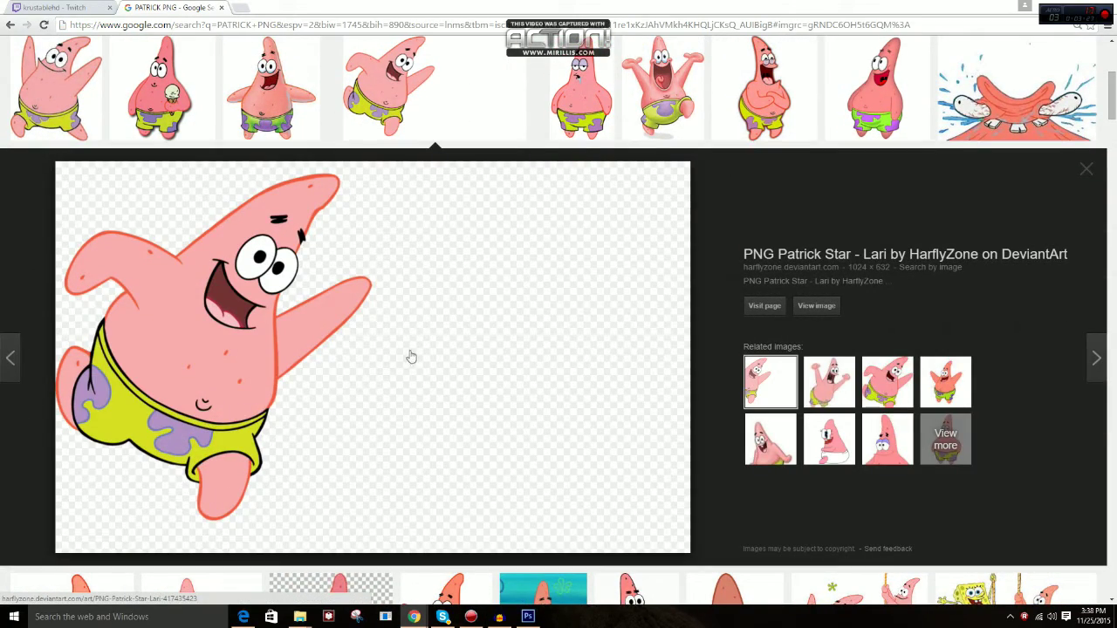
left_click(650, 93)
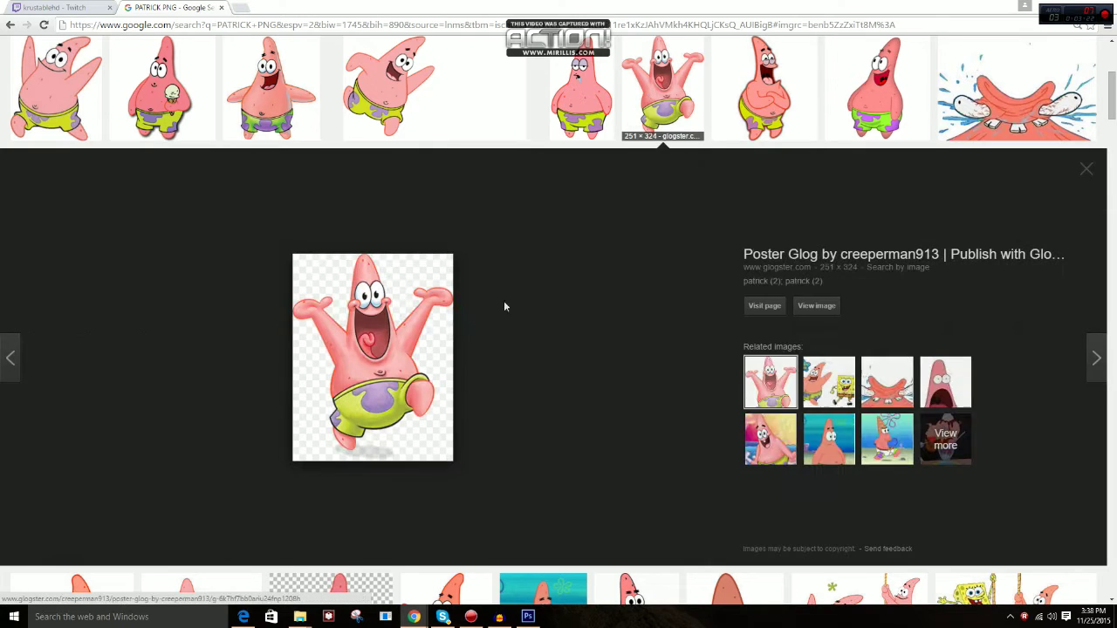
right_click(382, 395)
left_click(422, 480)
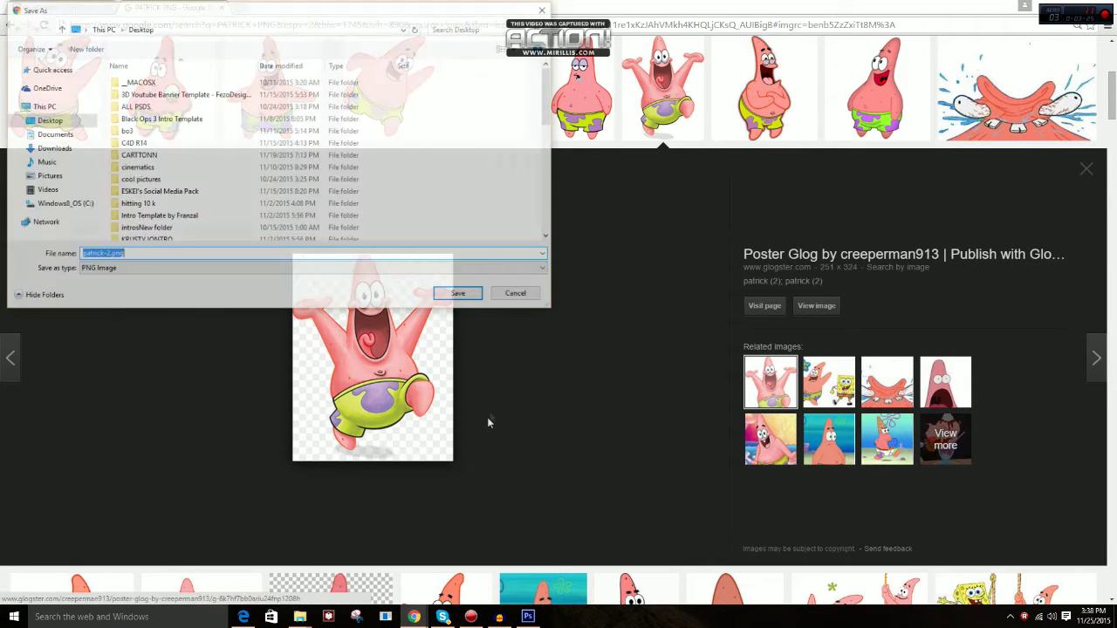
left_click(460, 295)
Run a new Google image search for BIKINI BOTTOM
scroll(683, 452, "up", 6)
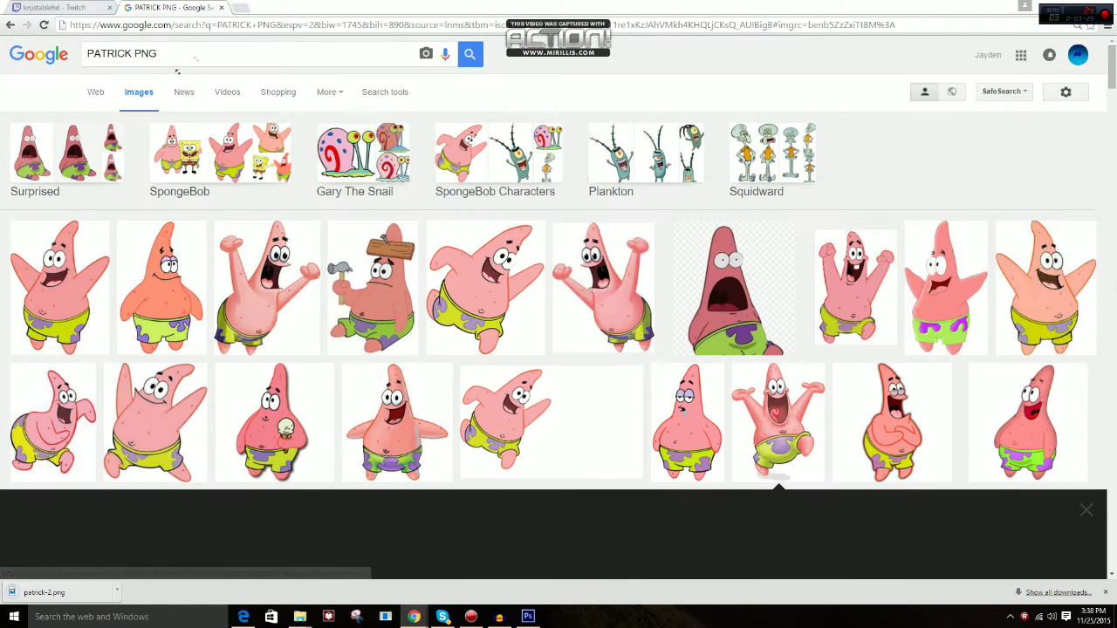
left_click_drag(194, 55, 1, 82)
type("B")
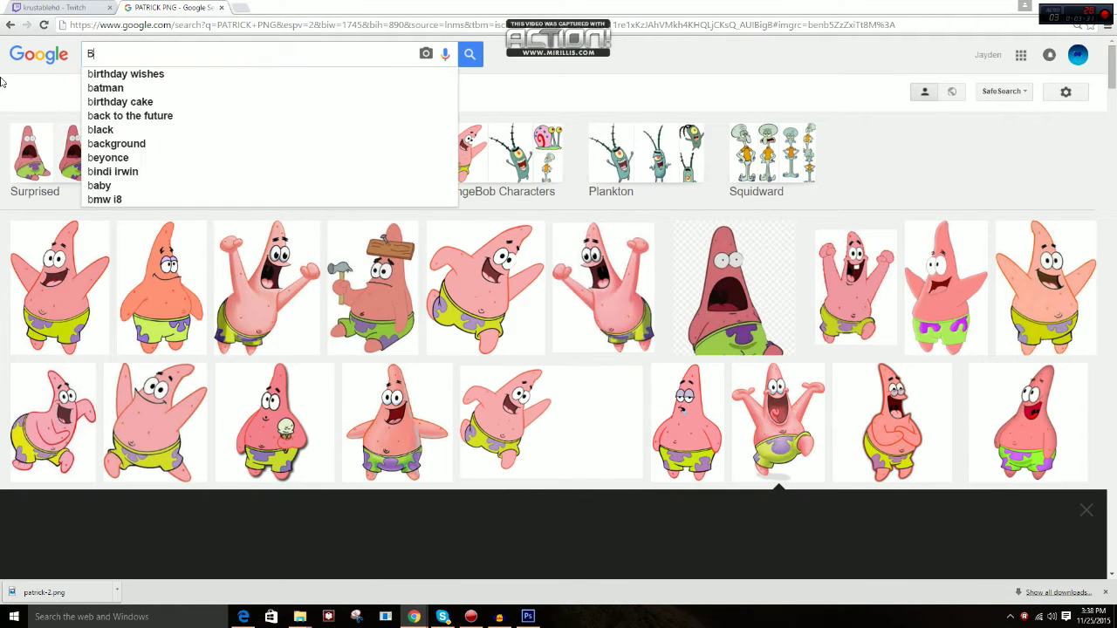
type("IKINI BOTTOM")
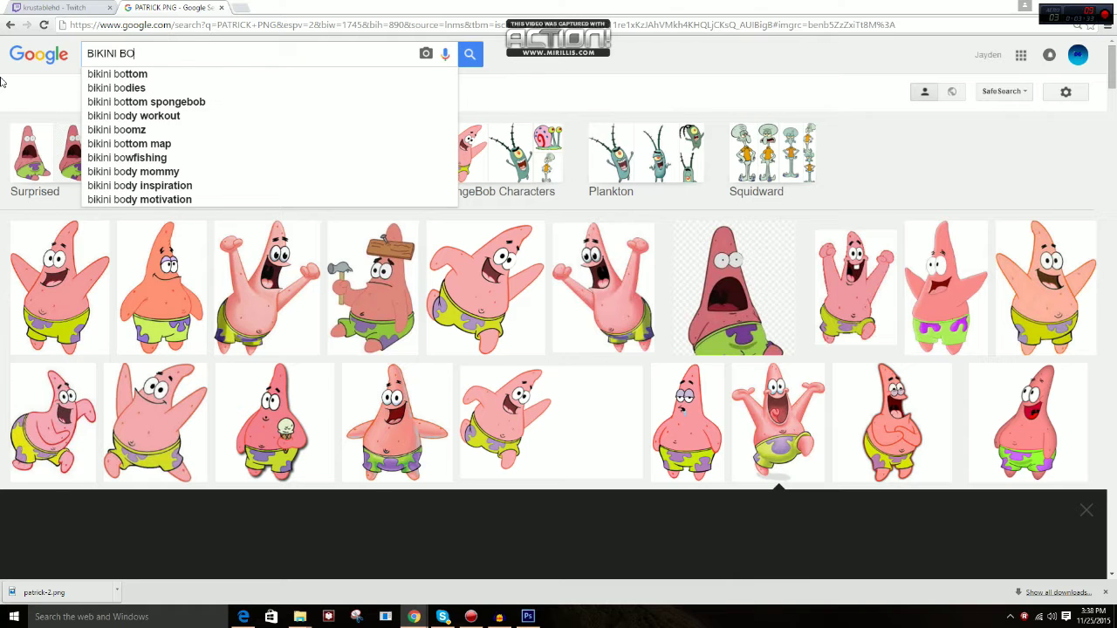
key("Return")
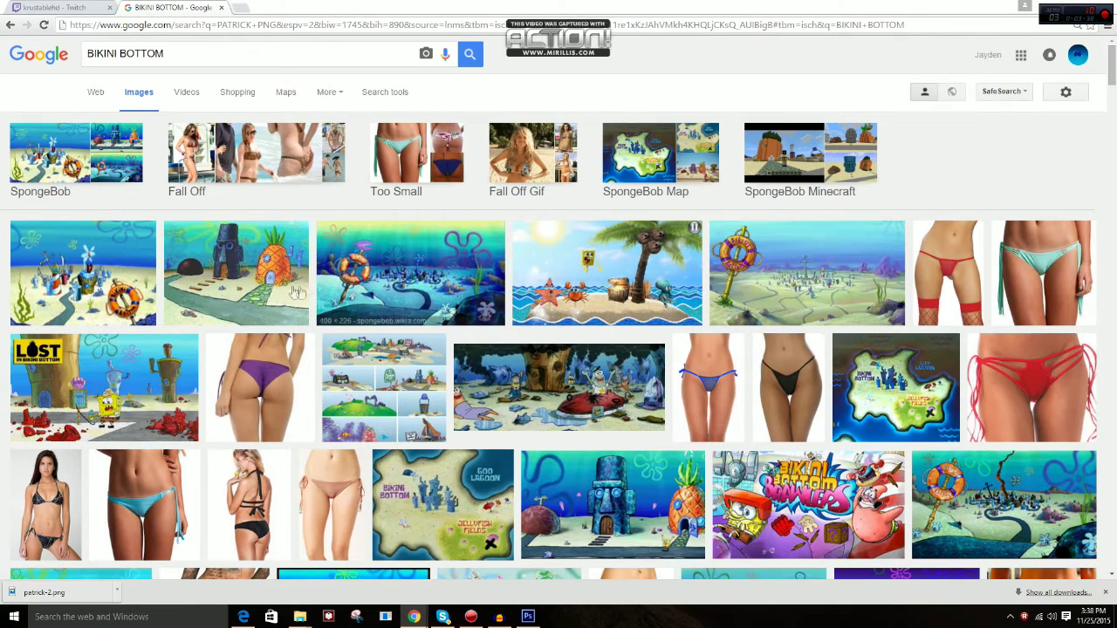
Save the 400 × 226 Bikini Bottom skyline picture to the desktop as a JPEG under its suggested file name
left_click(440, 277)
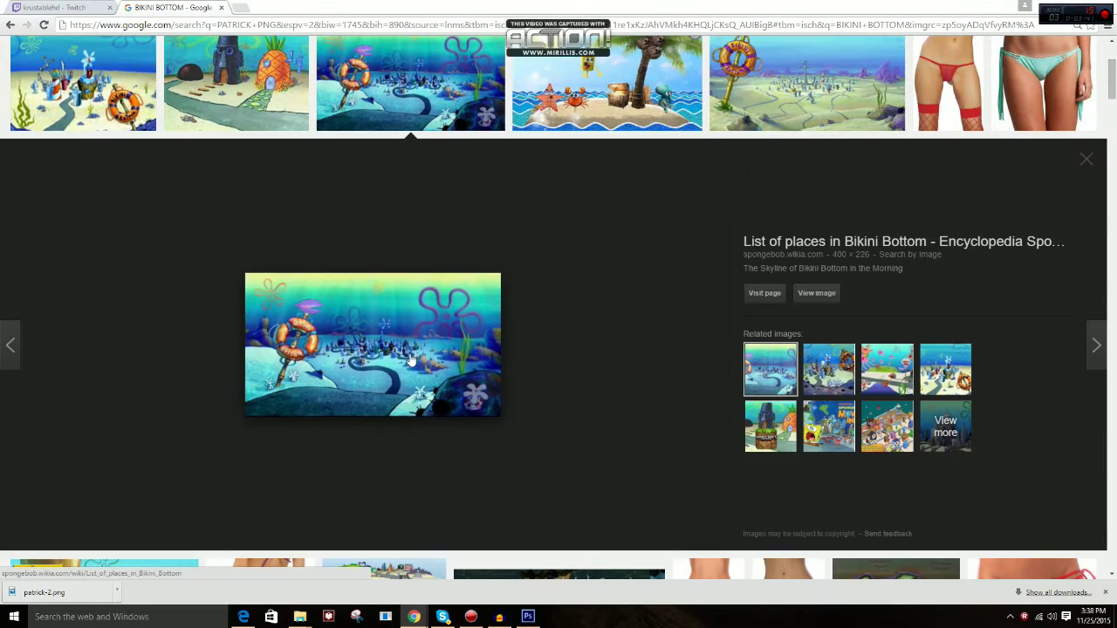
right_click(408, 360)
left_click(467, 441)
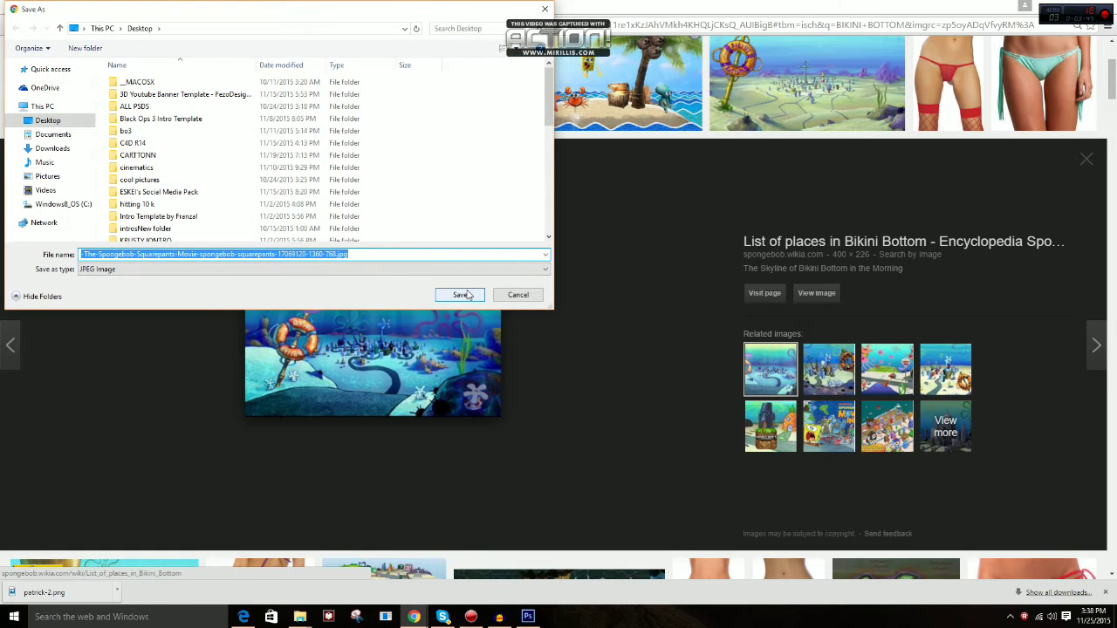
left_click(463, 295)
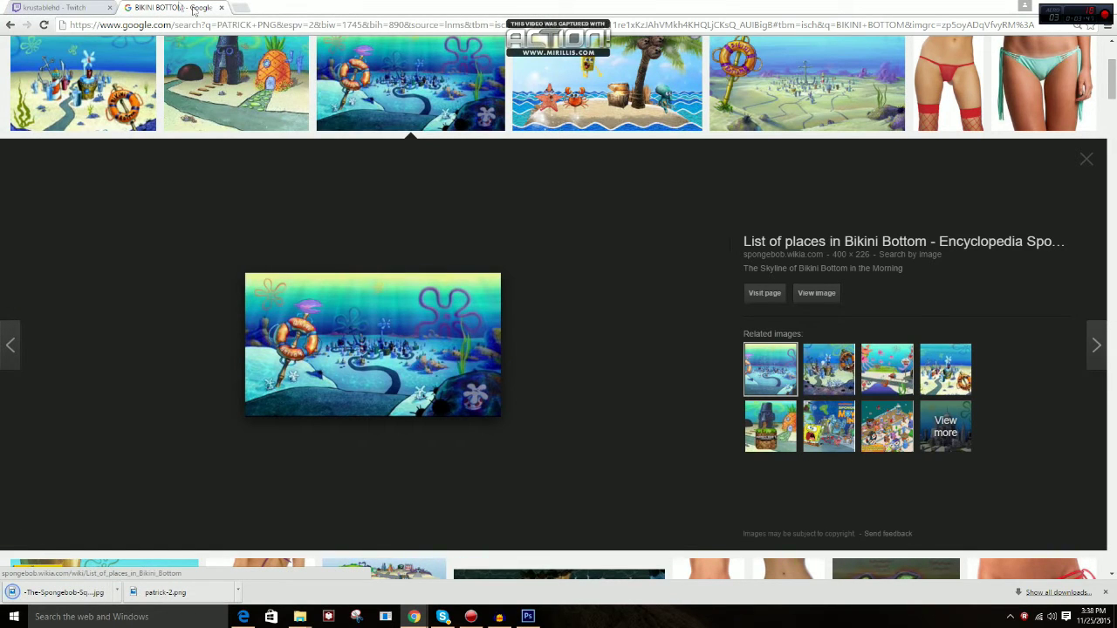
Close the image search page and minimise the browser to return to Photoshop
left_click(221, 9)
left_click_drag(917, 8, 781, 68)
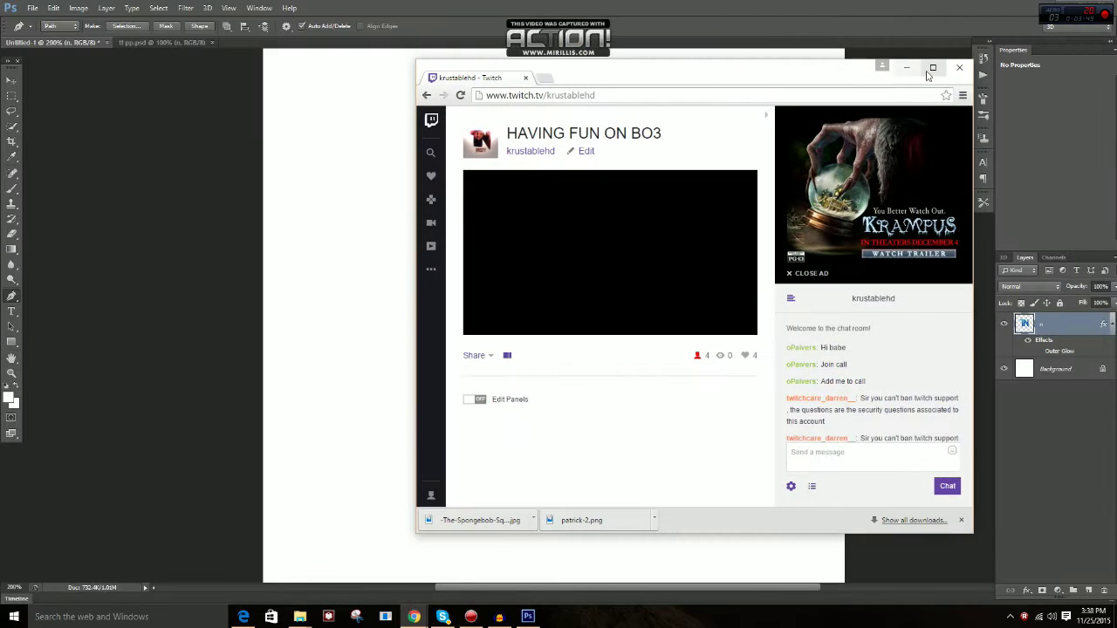
left_click(908, 68)
Open patrick-2.png and the The-Spongebob-Squarepants-Movie JPEG together from the desktop
left_click(32, 8)
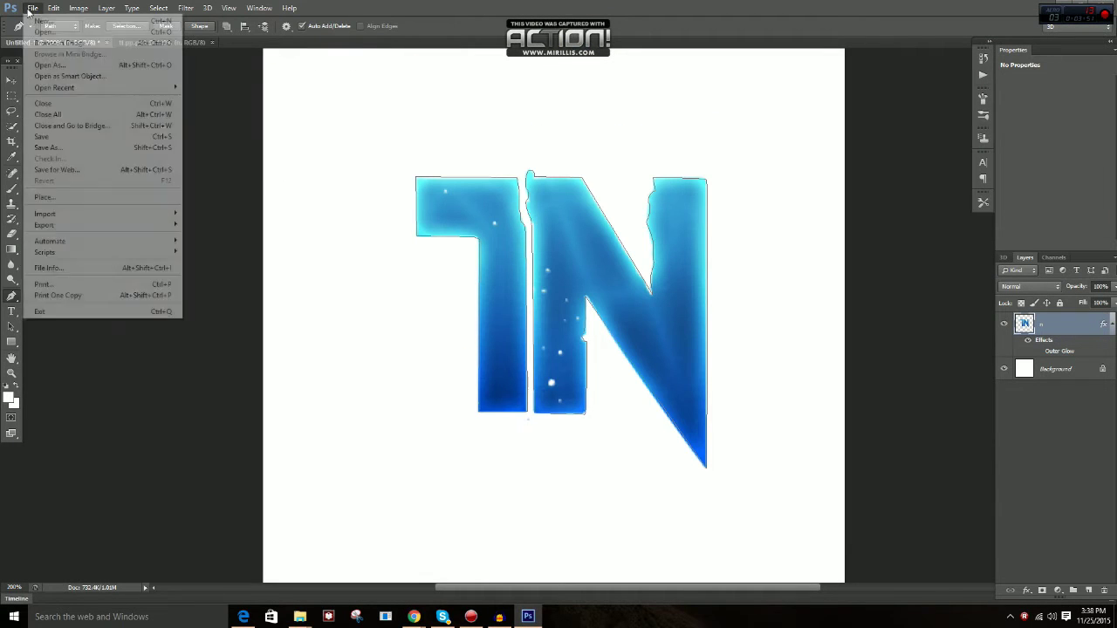
left_click(42, 32)
left_click(429, 213)
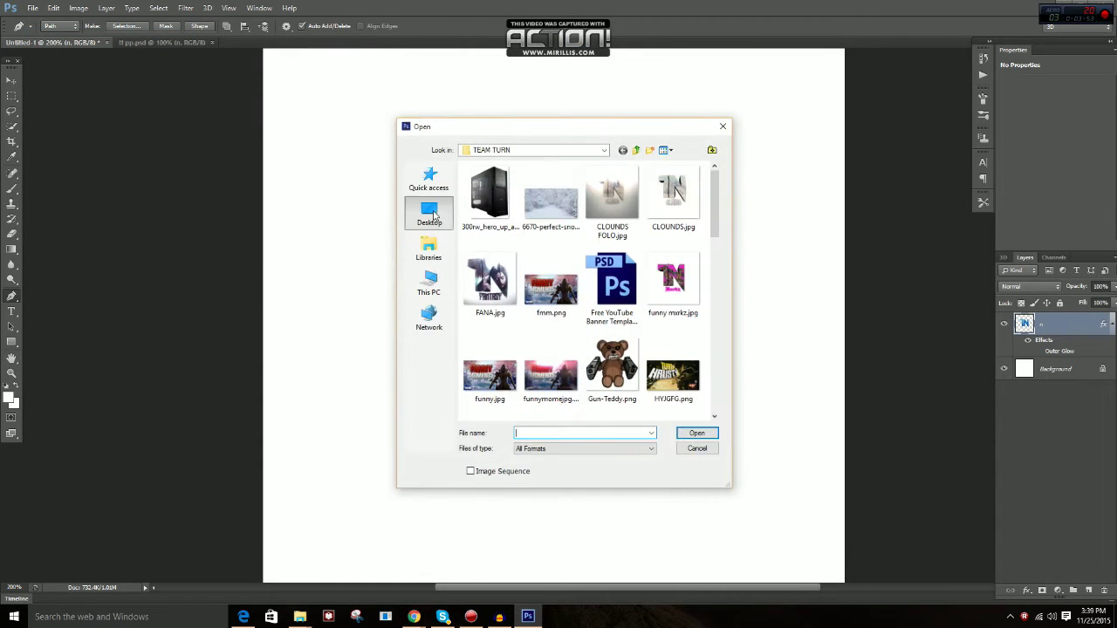
scroll(580, 349, "down", 10)
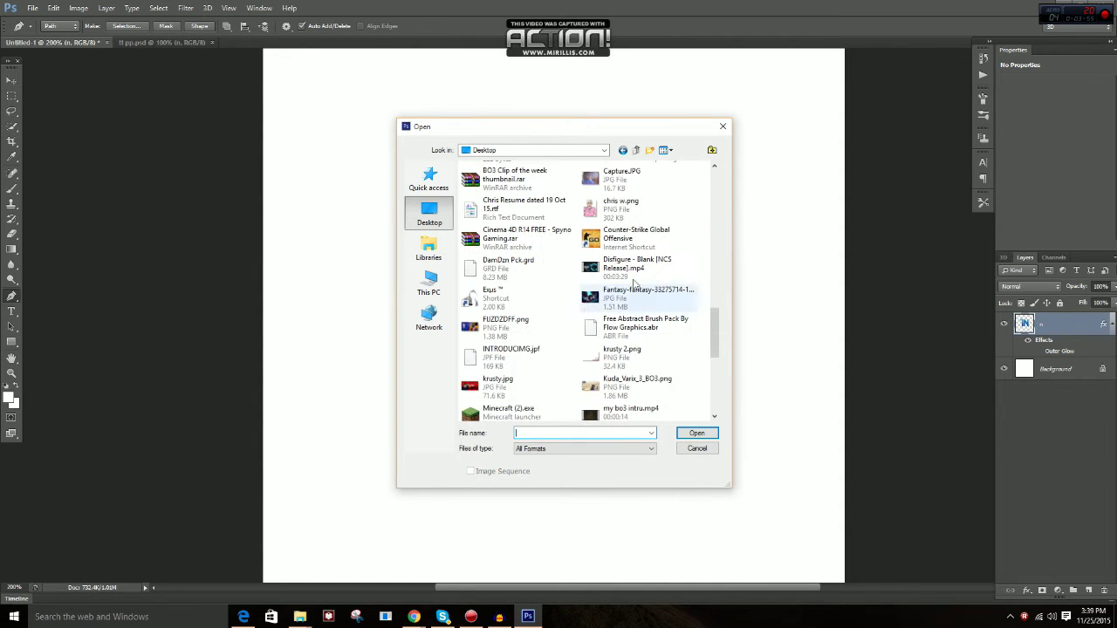
scroll(630, 214, "up", 2)
scroll(646, 218, "down", 6)
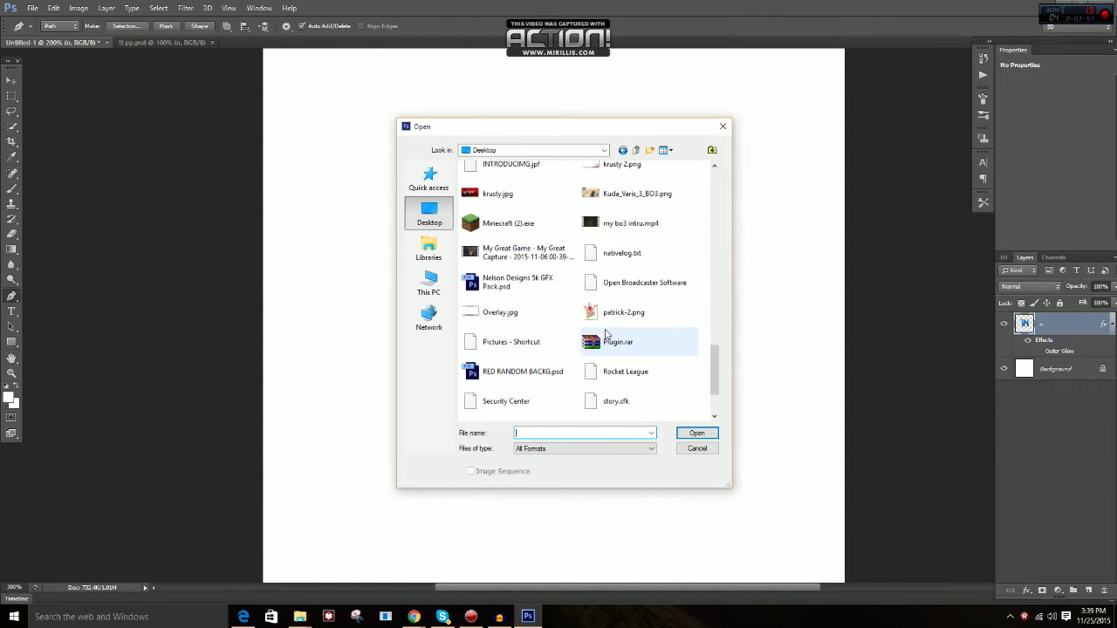
left_click(609, 313)
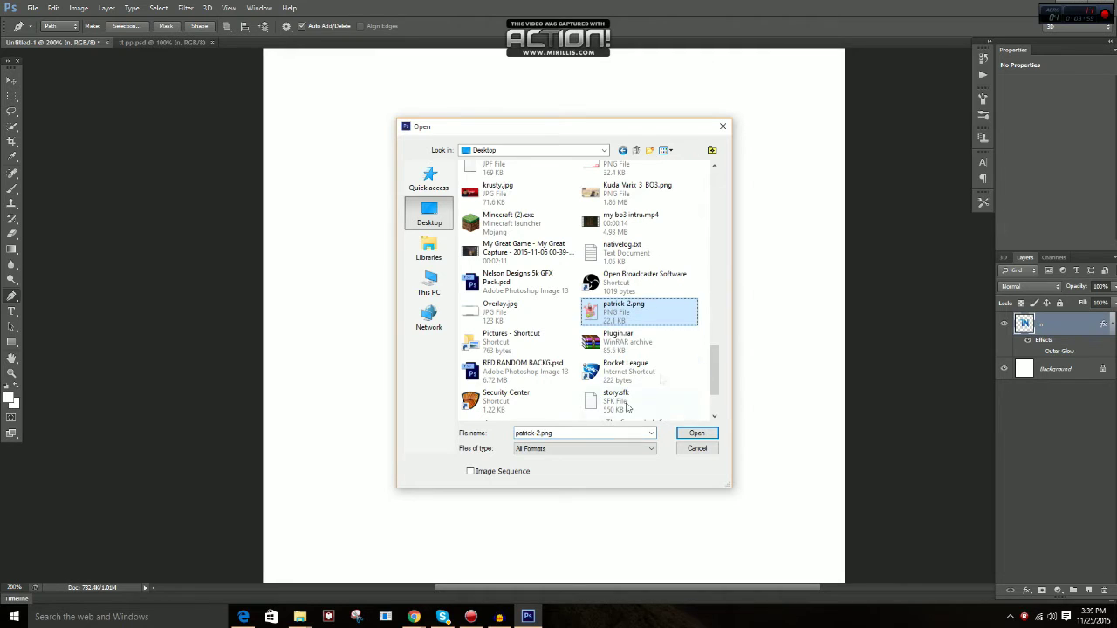
scroll(613, 381, "down", 1)
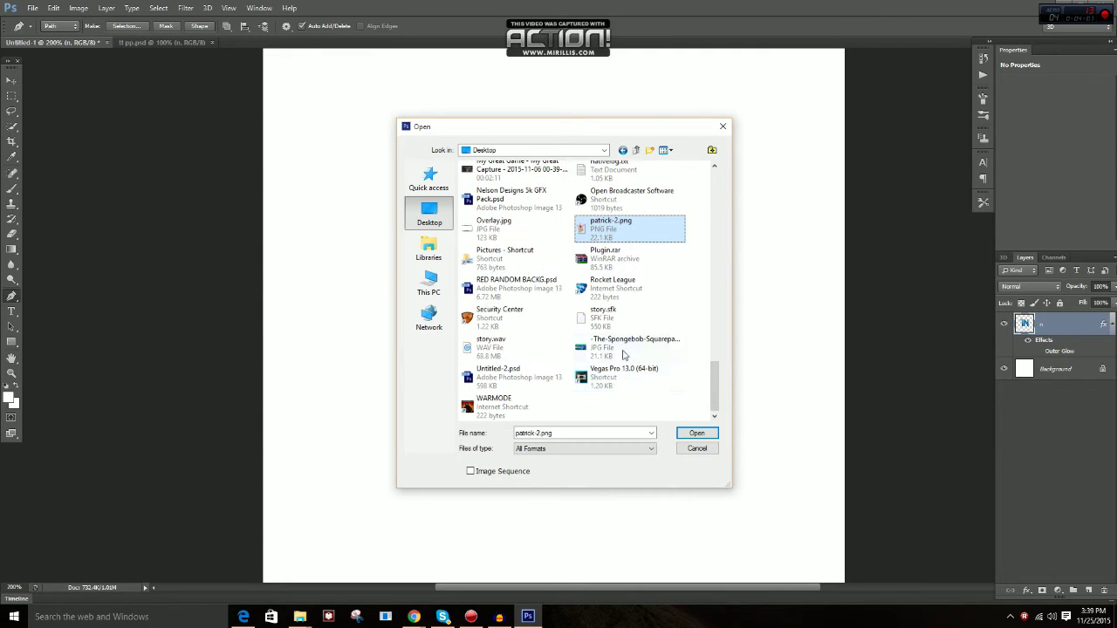
left_click(615, 346)
left_click(698, 434)
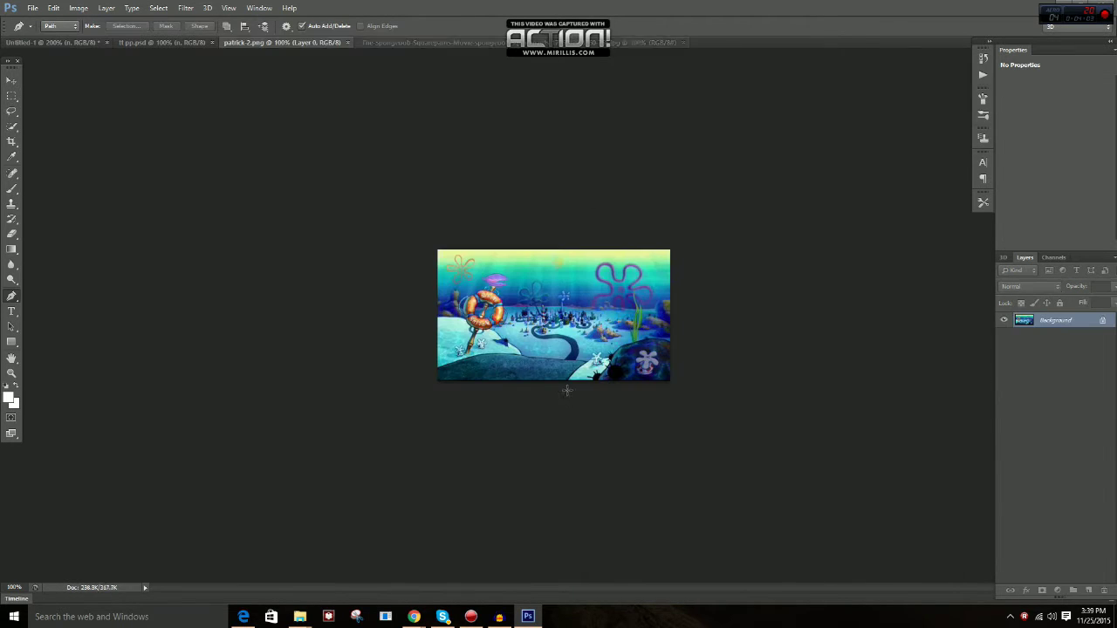
Convert the Bikini Bottom picture's background into a regular layer and copy it into Untitled-1 above the TN logo
double_click(1074, 323)
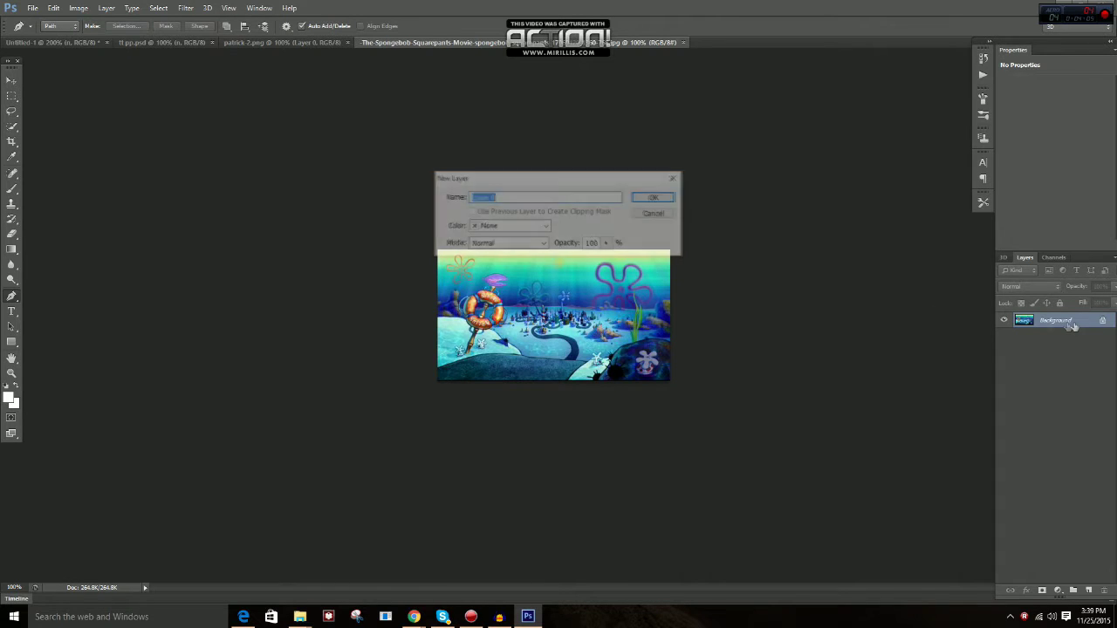
left_click(656, 198)
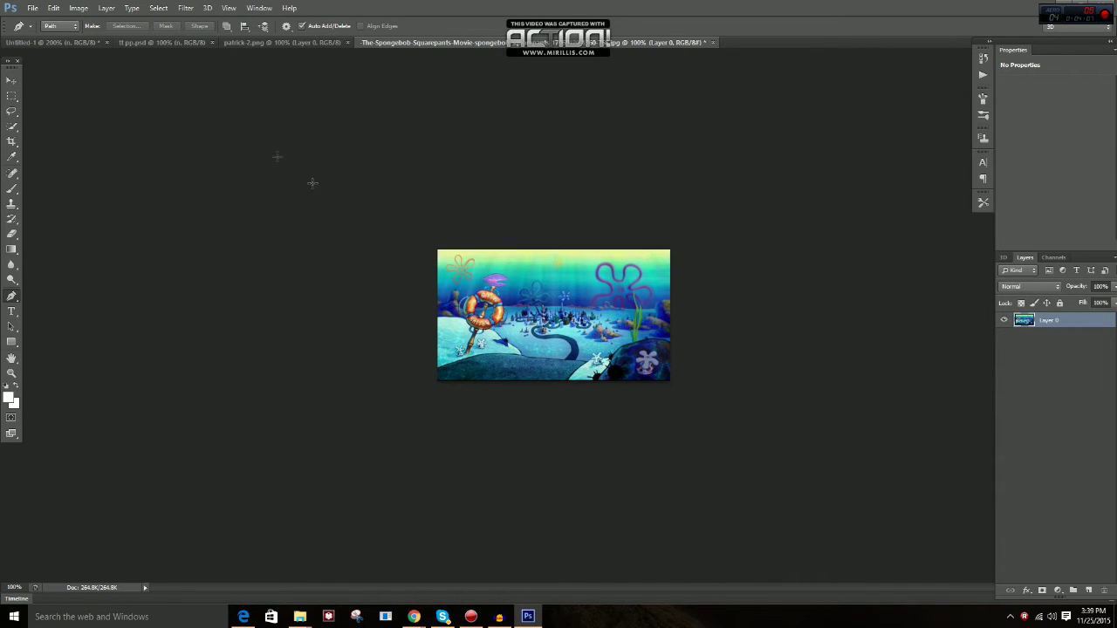
left_click(11, 80)
left_click_drag(591, 398, 618, 259)
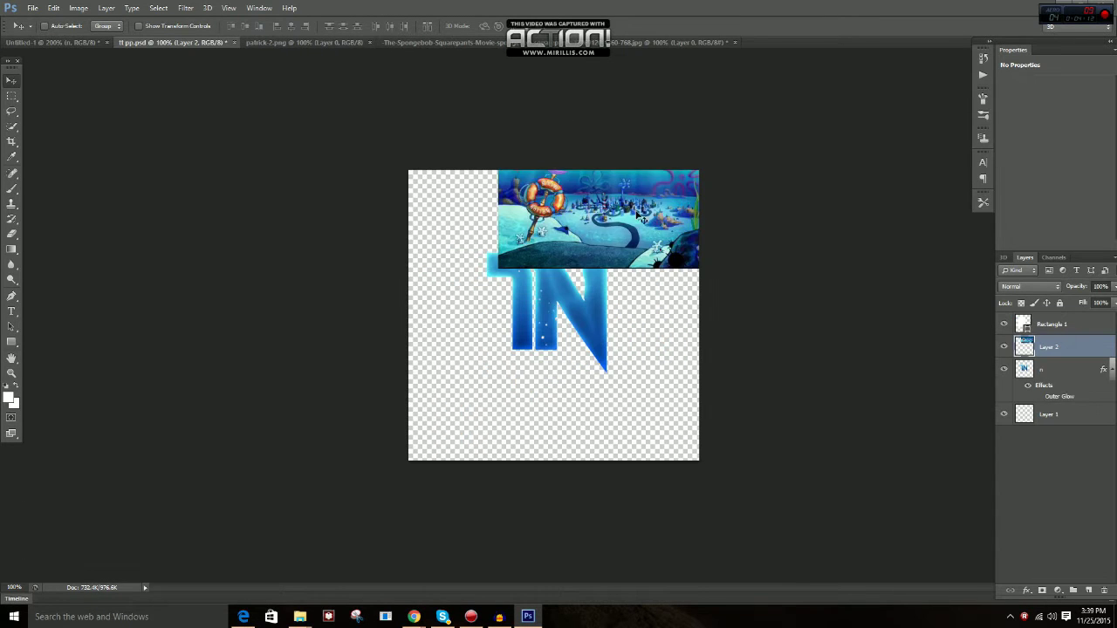
left_click_drag(638, 215, 547, 309)
left_click_drag(600, 251, 663, 290)
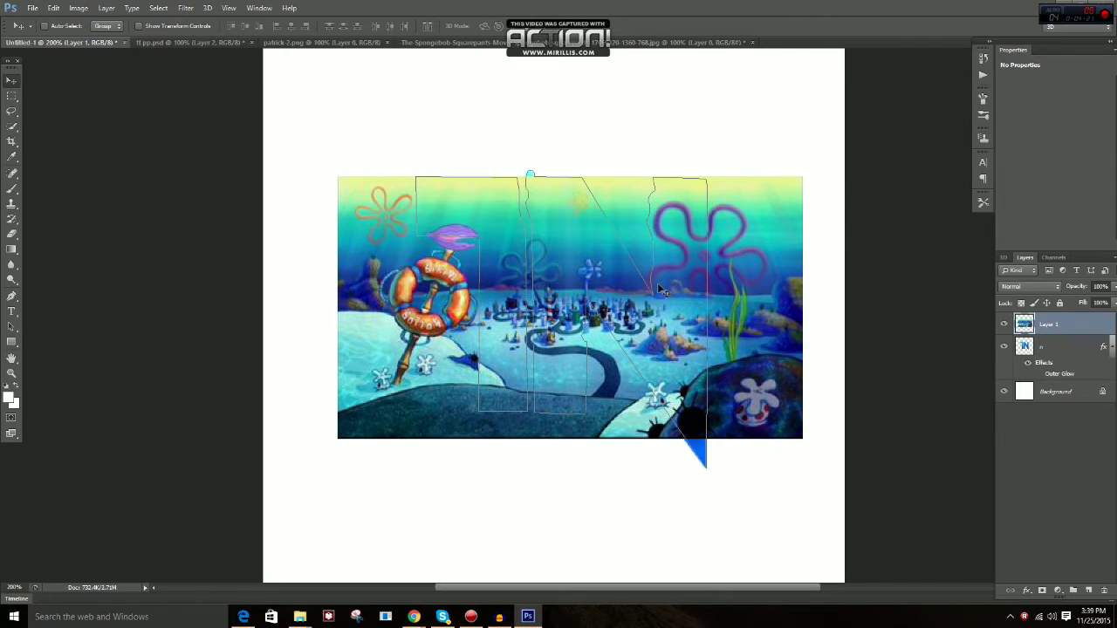
Scale the Bikini Bottom layer up to about 114% and position it to cover the whole traced TN outline
key("ctrl+t")
key("Return")
left_click(140, 27)
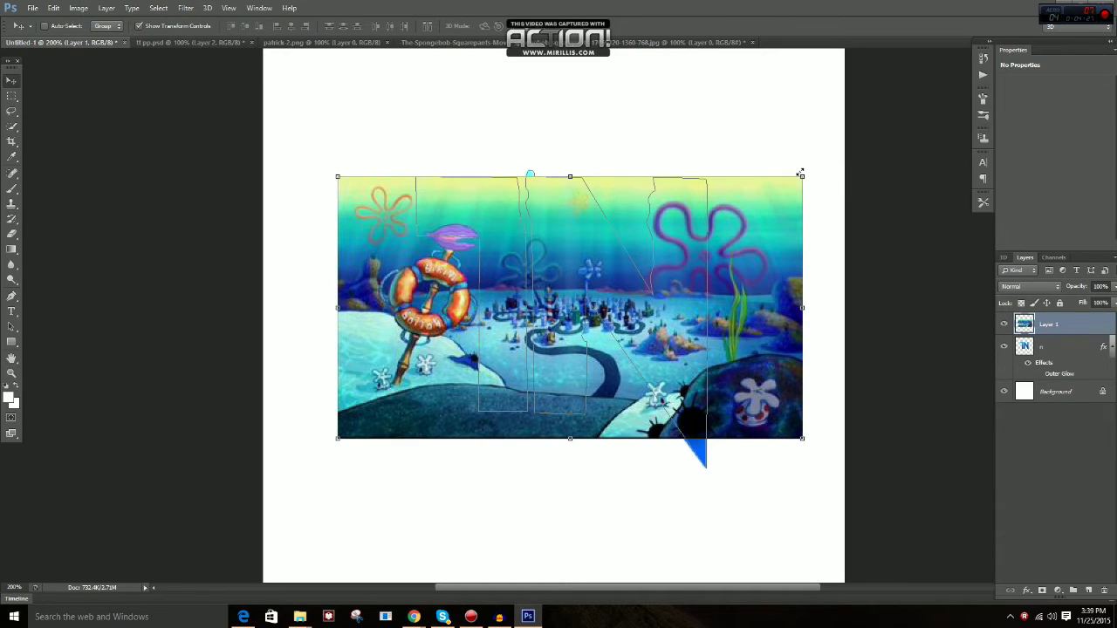
left_click_drag(801, 174, 864, 137)
left_click_drag(780, 202, 784, 248)
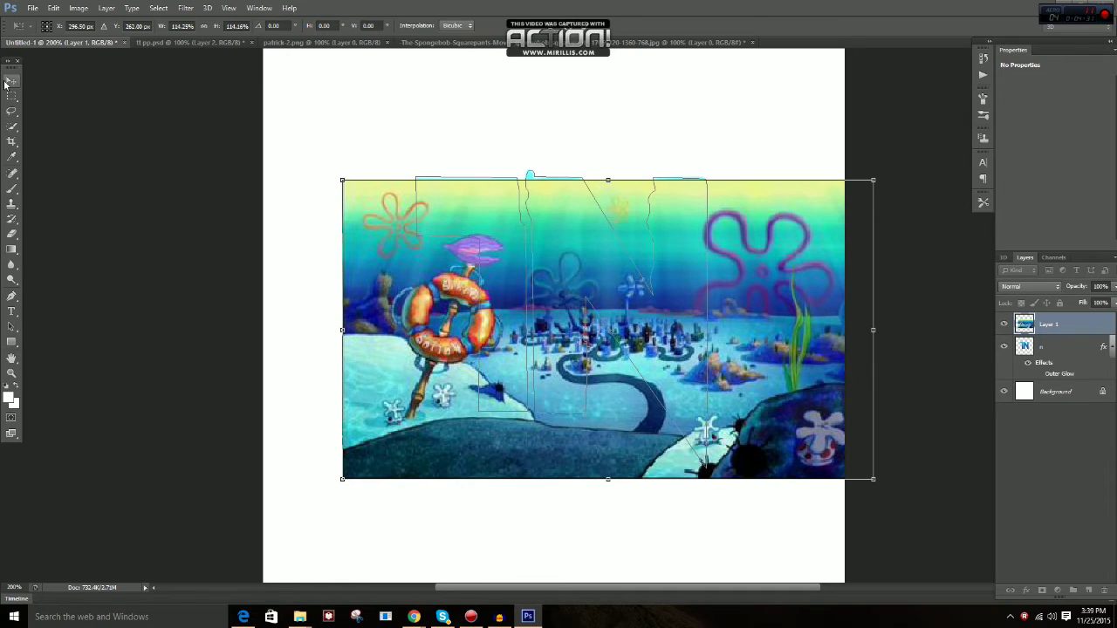
left_click(7, 84)
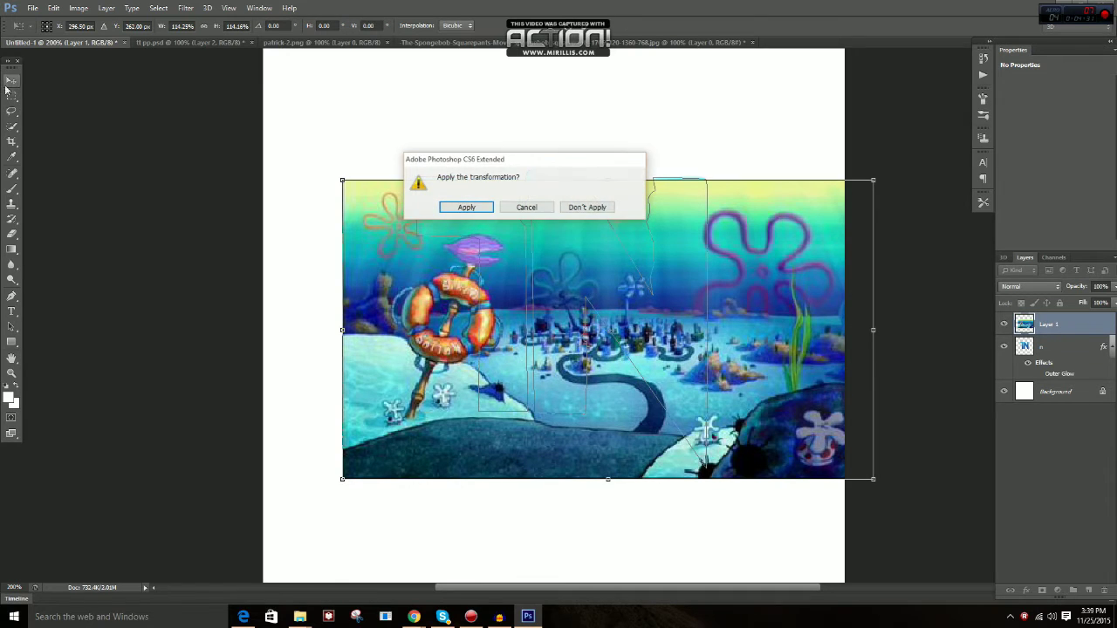
left_click(466, 207)
left_click(140, 27)
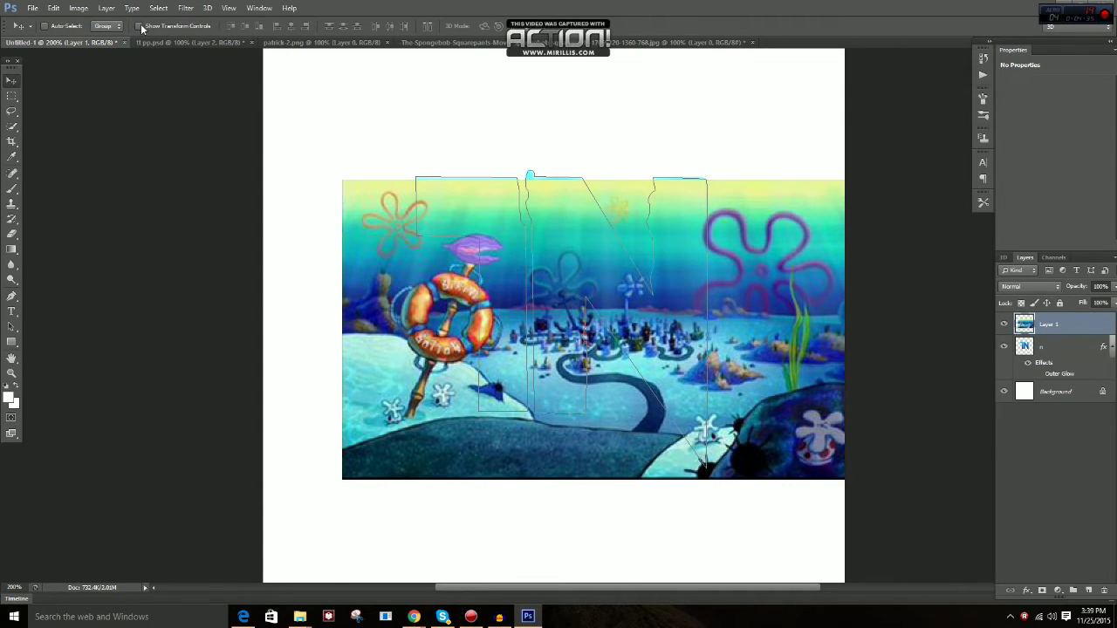
left_click_drag(739, 242, 770, 227)
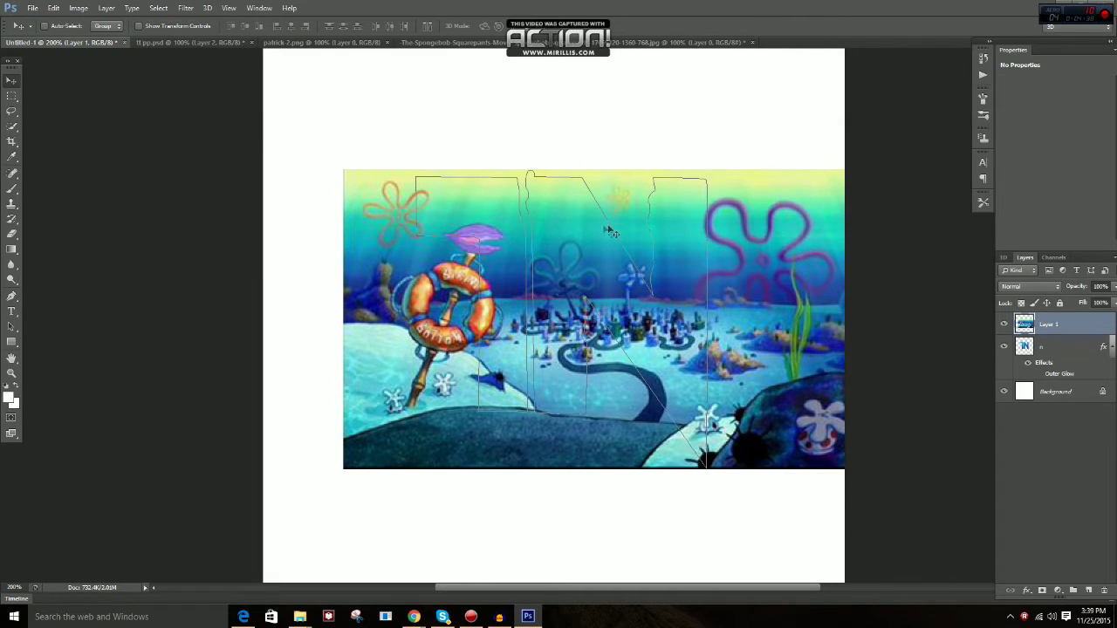
Copy the Patrick image from patrick-2.png into Untitled-1 above the Bikini Bottom layer
left_click(458, 42)
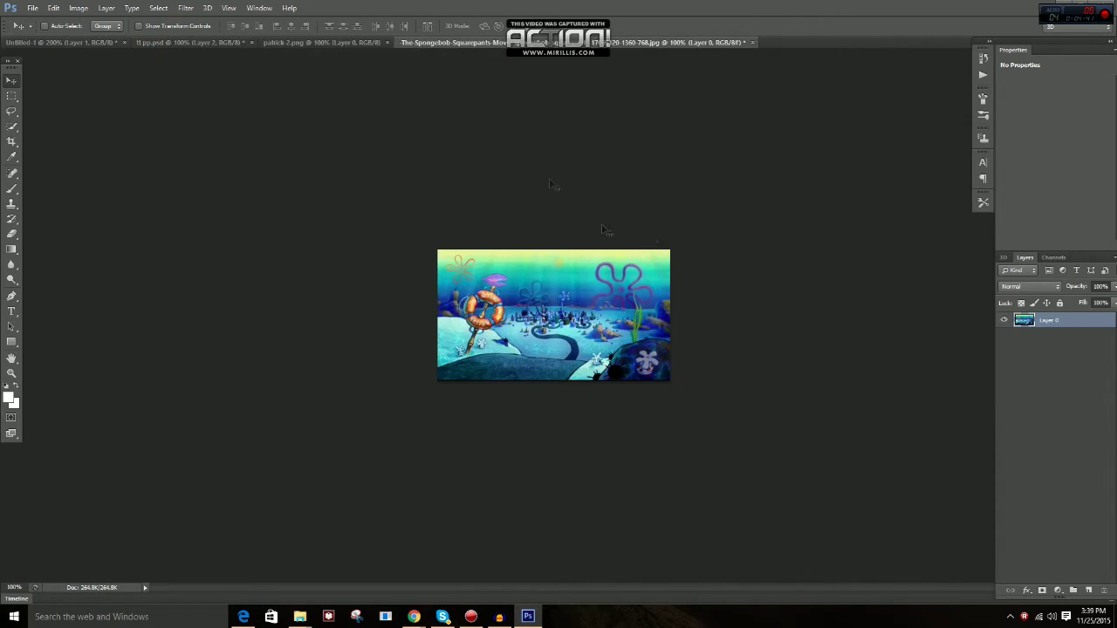
left_click(306, 43)
mouse_move(556, 297)
left_mouse_down()
mouse_move(153, 68)
mouse_move(56, 42)
mouse_move(393, 219)
mouse_move(596, 283)
mouse_move(540, 301)
mouse_move(574, 297)
mouse_move(564, 317)
left_mouse_up()
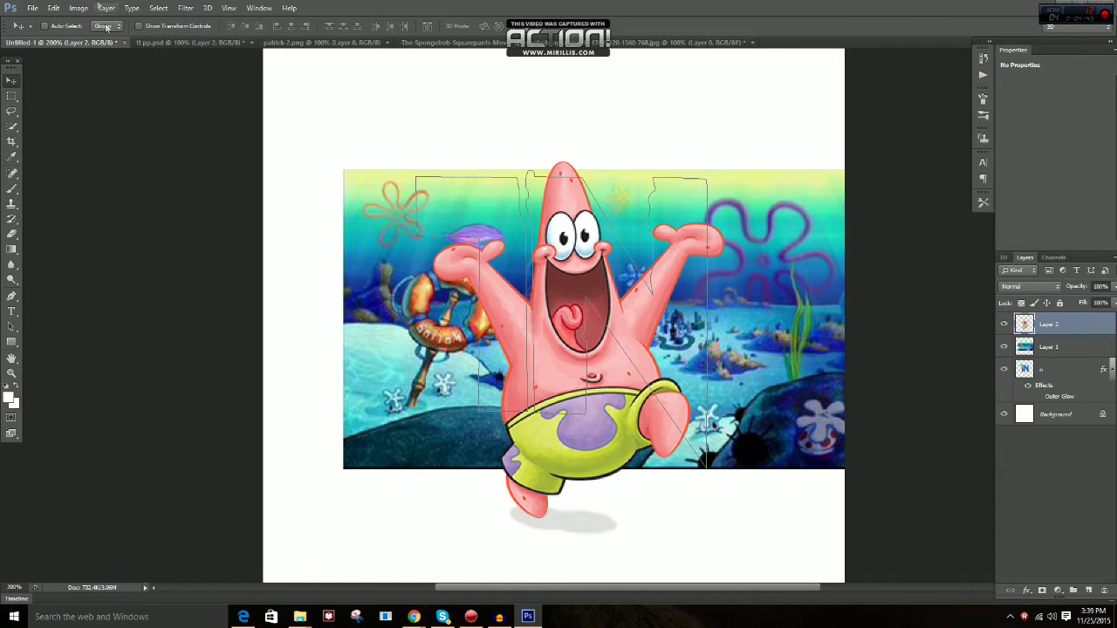
Scale the Patrick layer down to about 69% and position it centrally over the traced TN outline
left_click(139, 26)
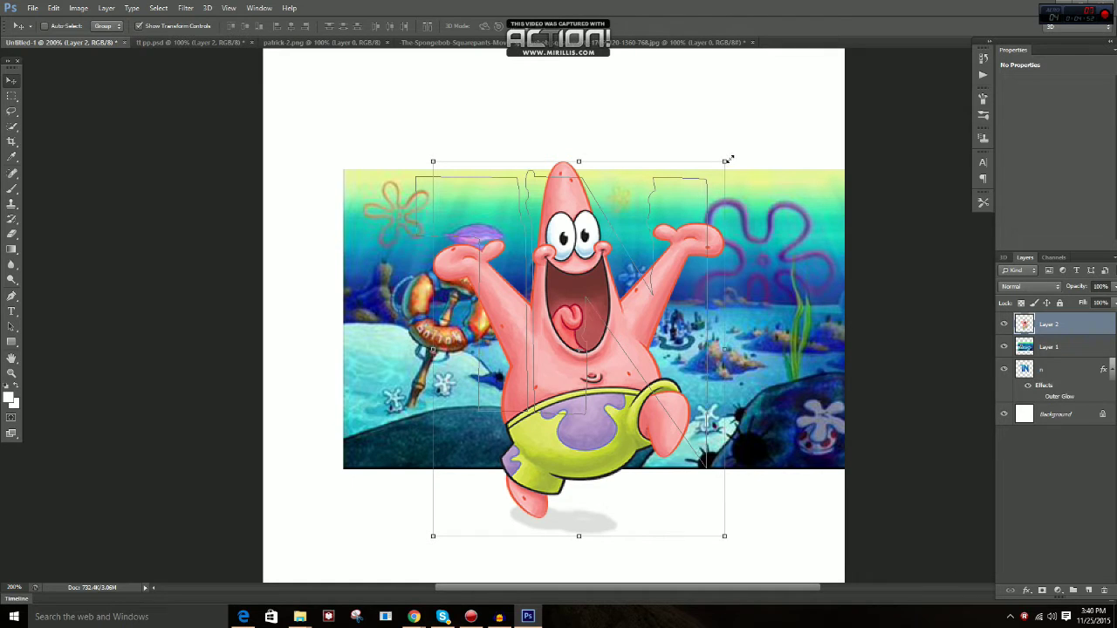
left_click_drag(728, 160, 636, 279)
left_click_drag(561, 350, 600, 248)
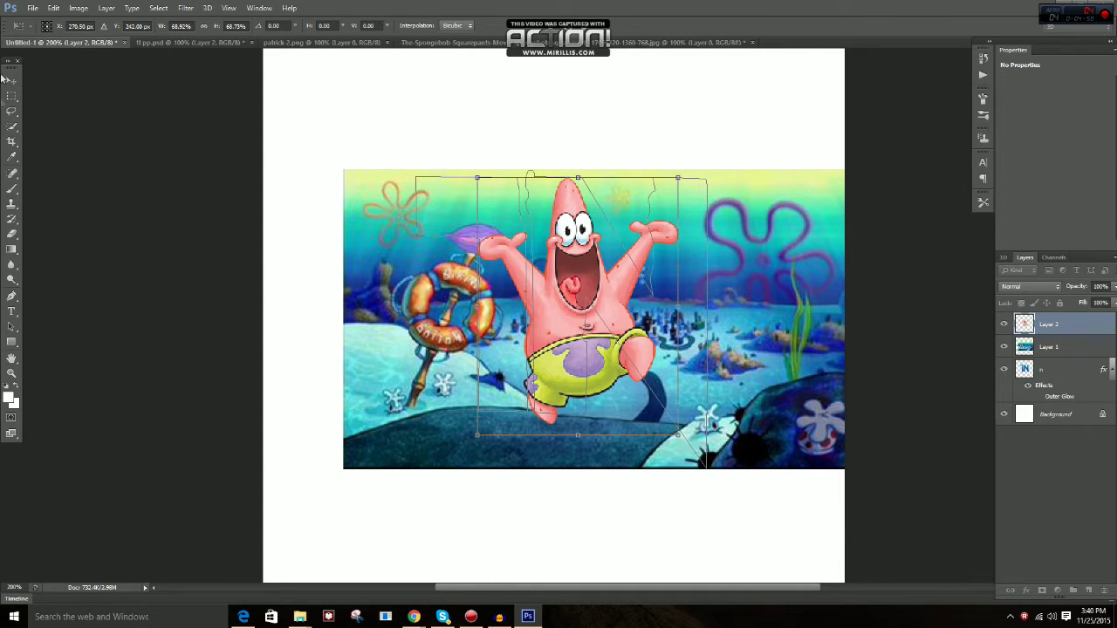
left_click(12, 80)
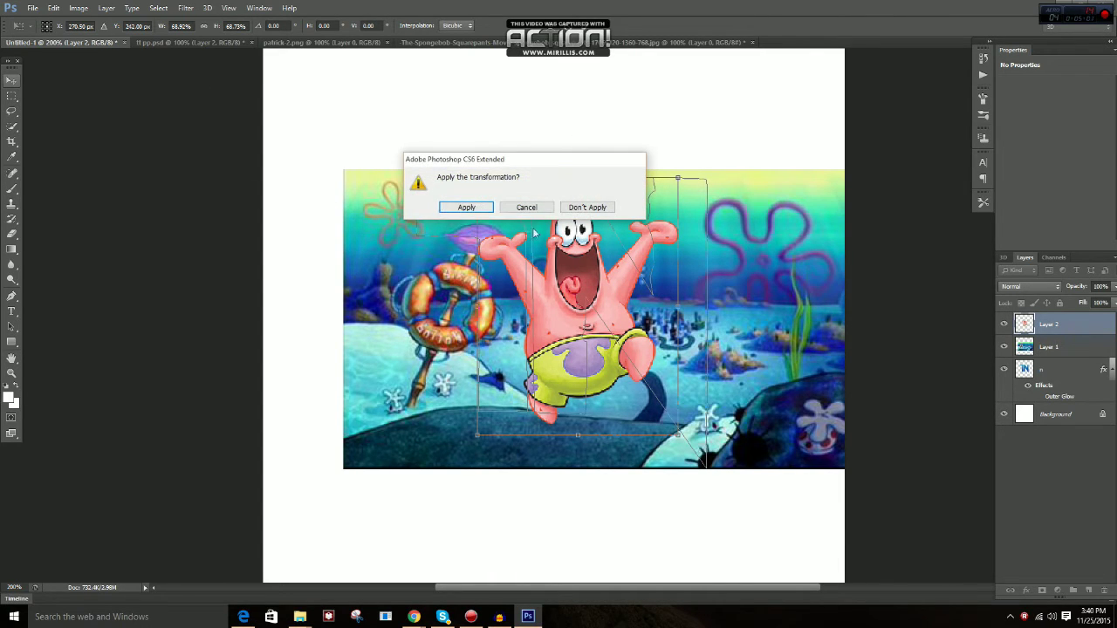
left_click(466, 207)
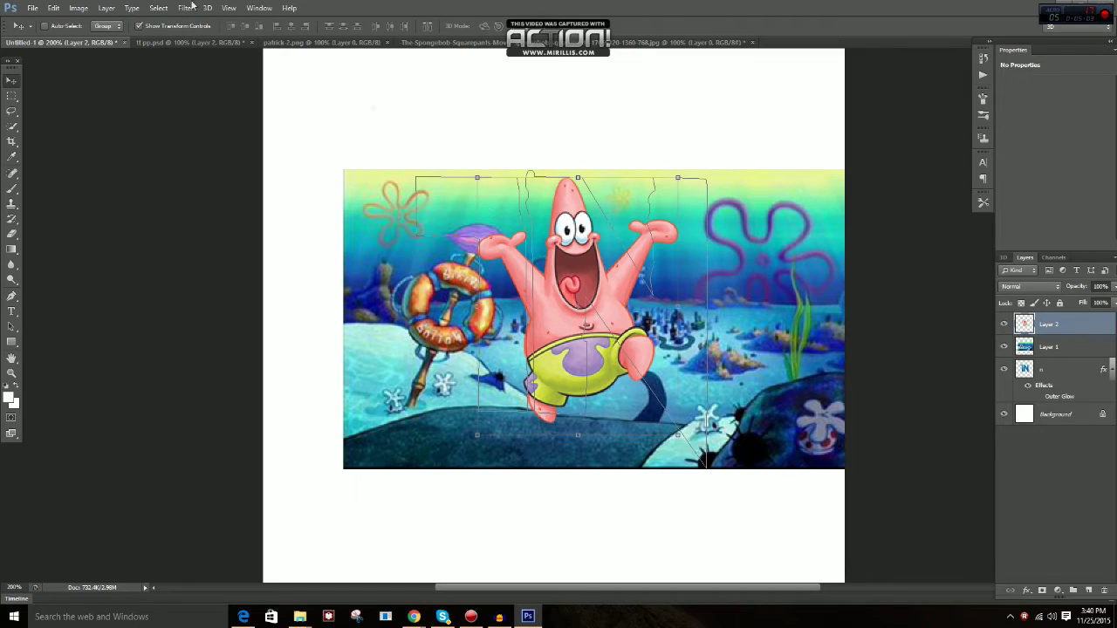
left_click(140, 27)
Merge the Patrick and Bikini Bottom layers and convert the traced TN path into a 3D extrusion
left_click(1047, 348, "shift")
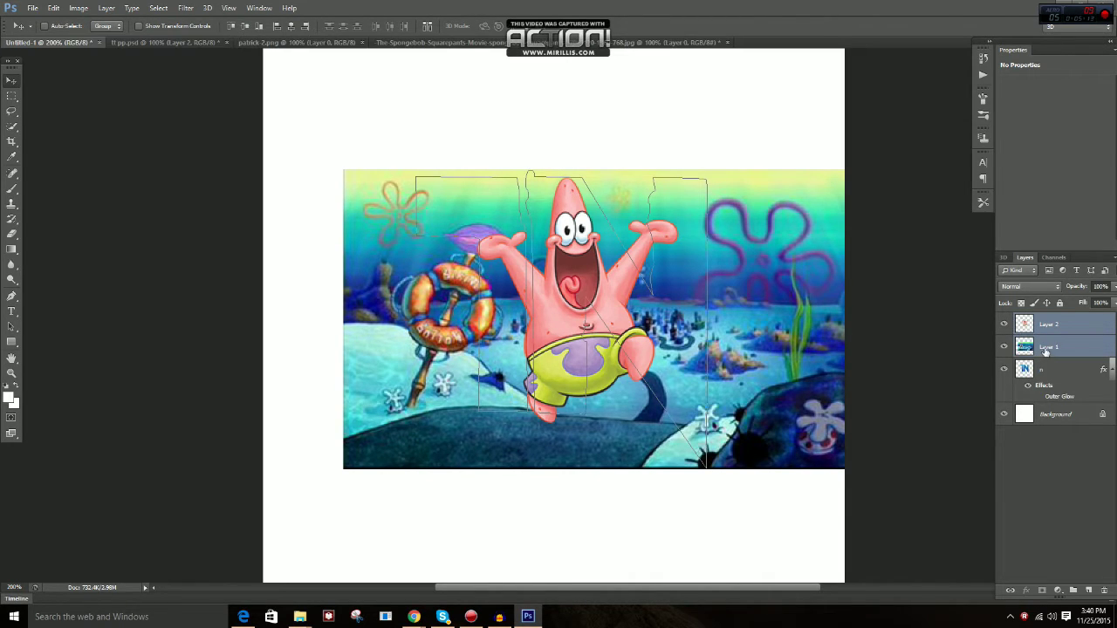
key("ctrl+e")
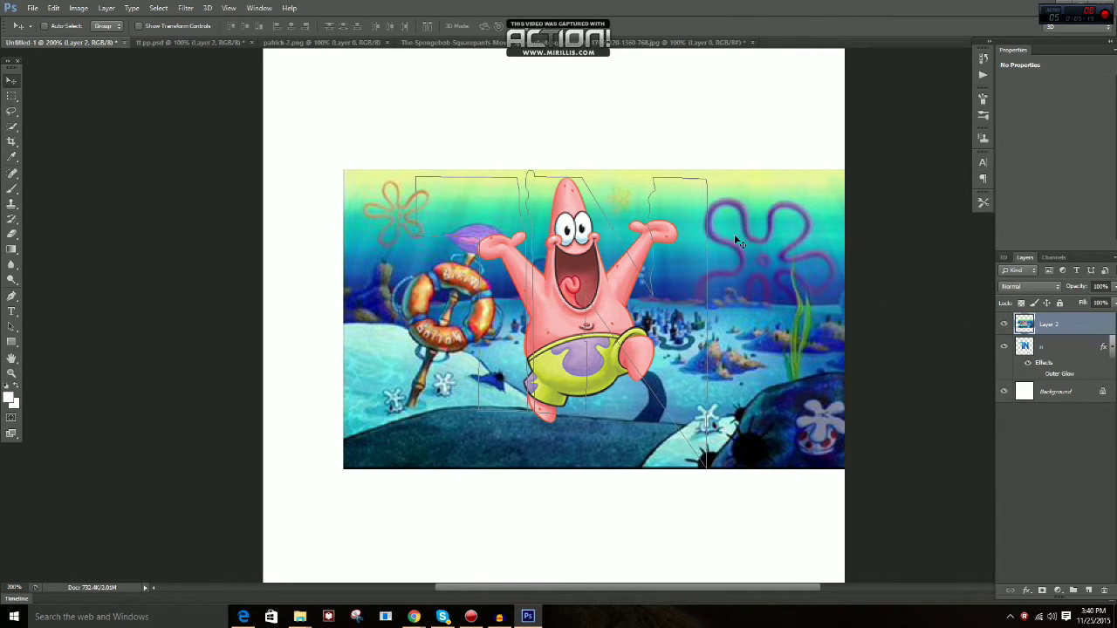
left_click(11, 296)
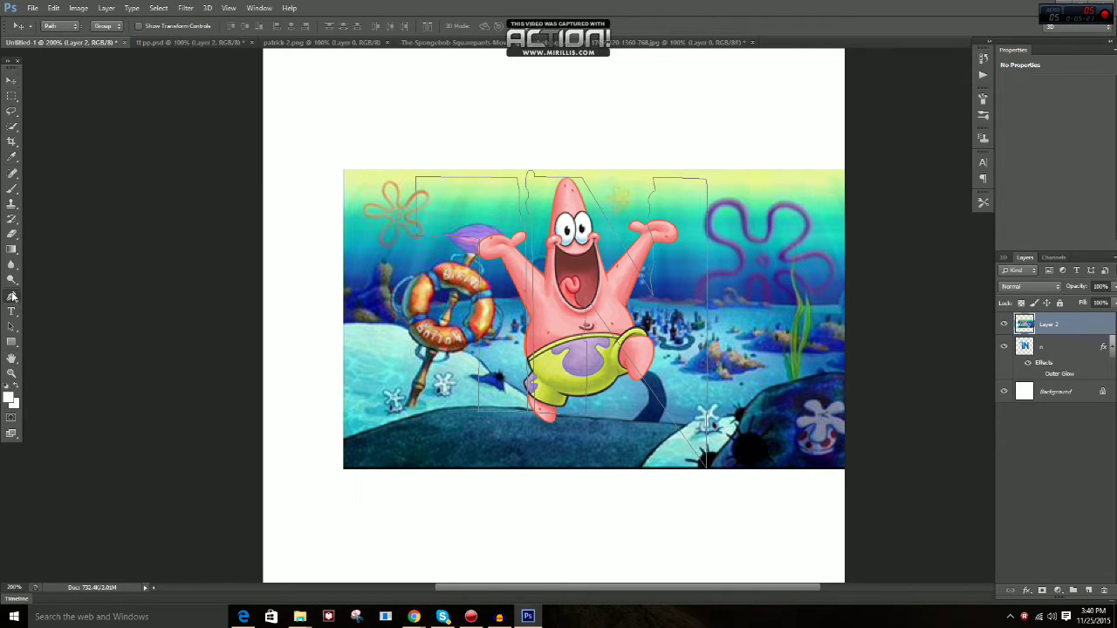
right_click(548, 536)
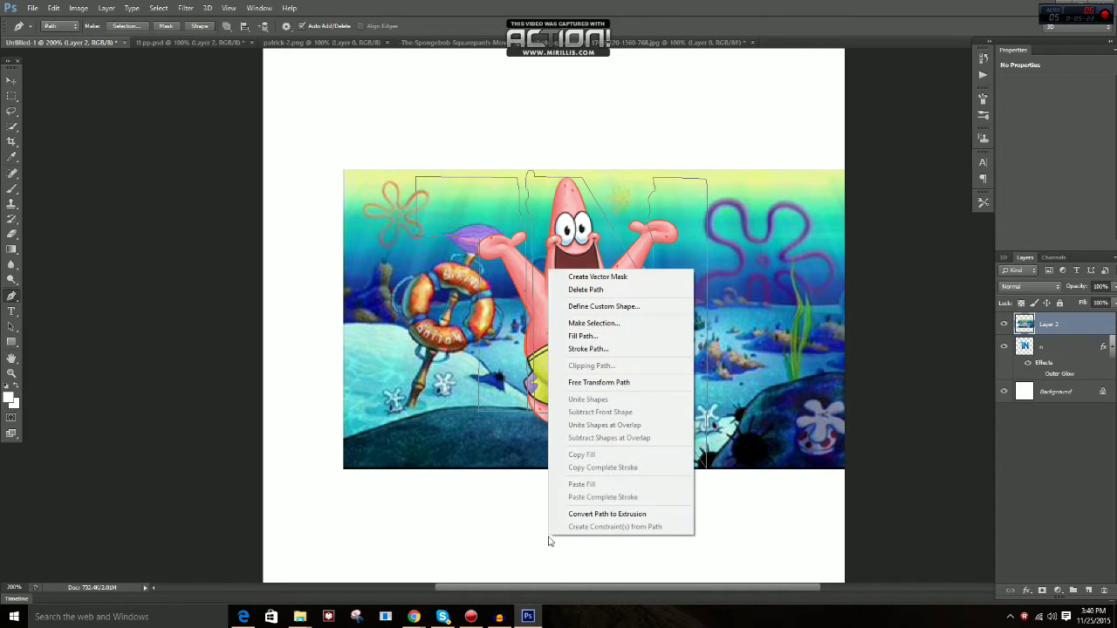
left_click(595, 513)
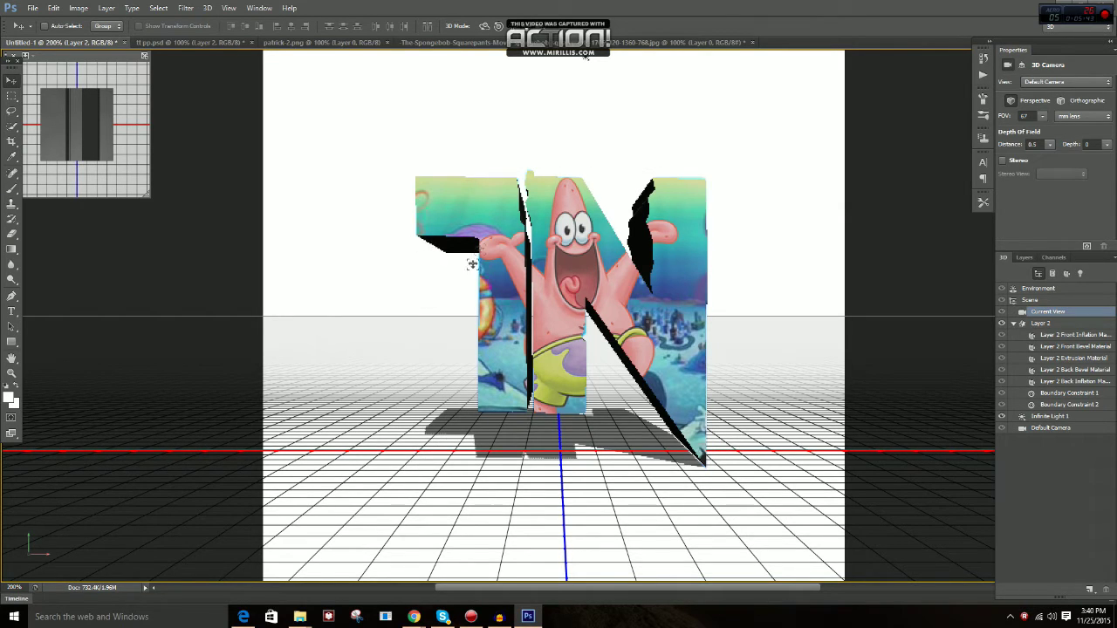
left_click(800, 260)
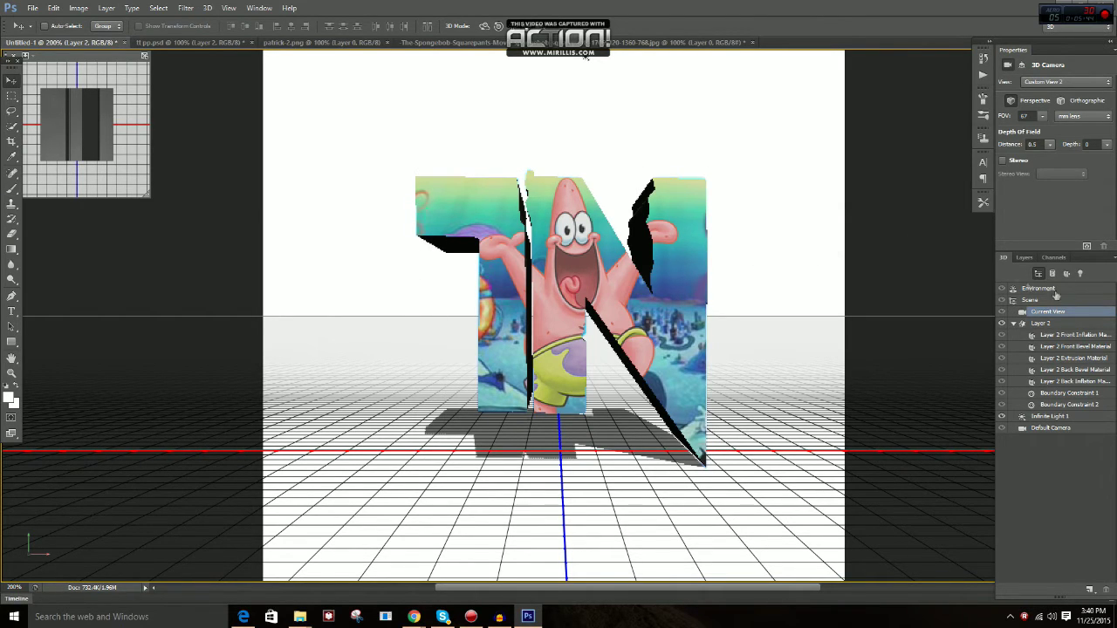
left_click(1023, 258)
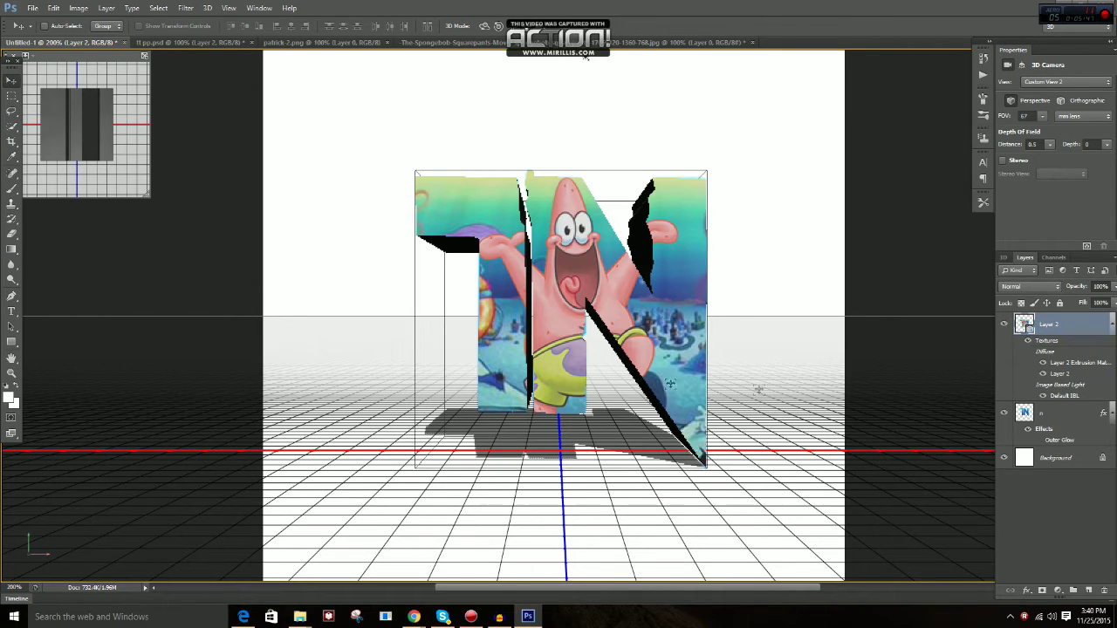
right_click(1049, 327)
left_click(1047, 496)
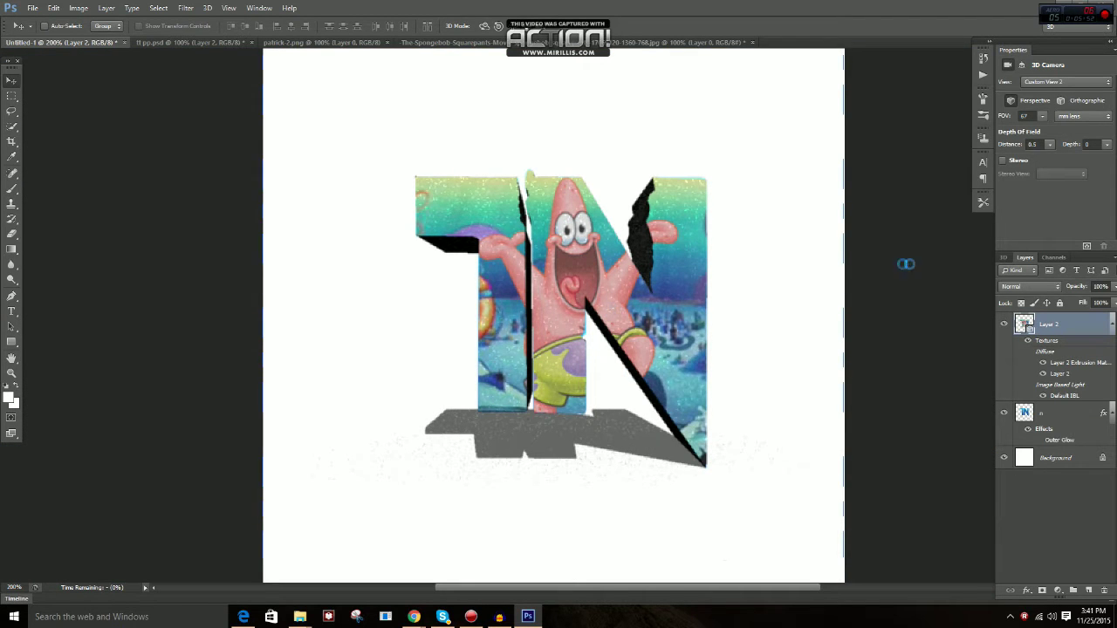
key("Escape")
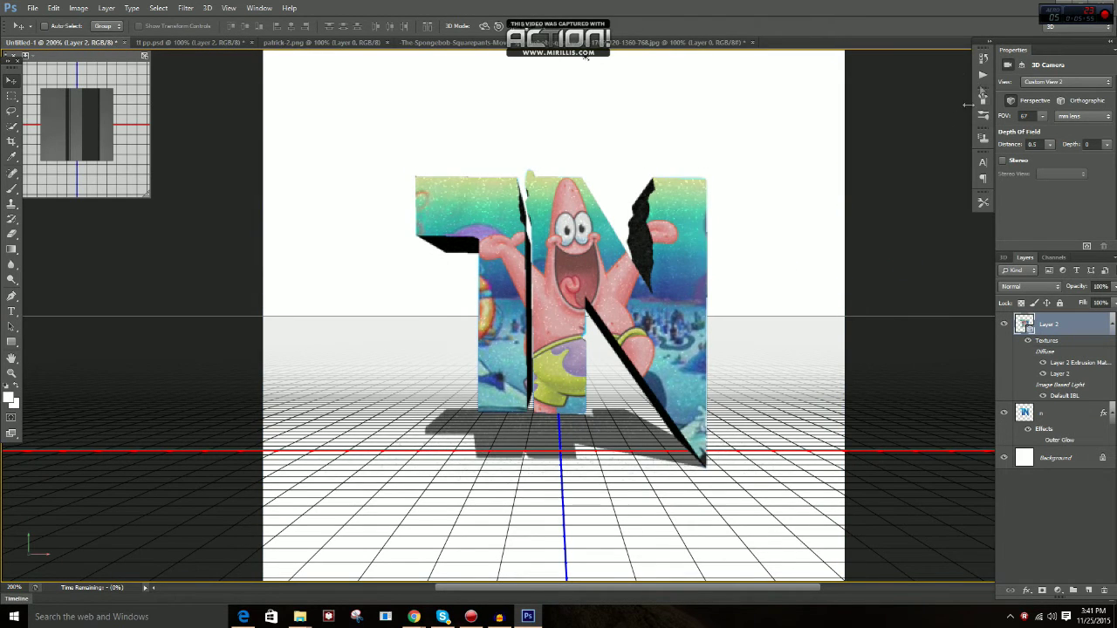
Turn off Cast Shadows for the extruded TN mesh and render its 3D layer
left_click(576, 282)
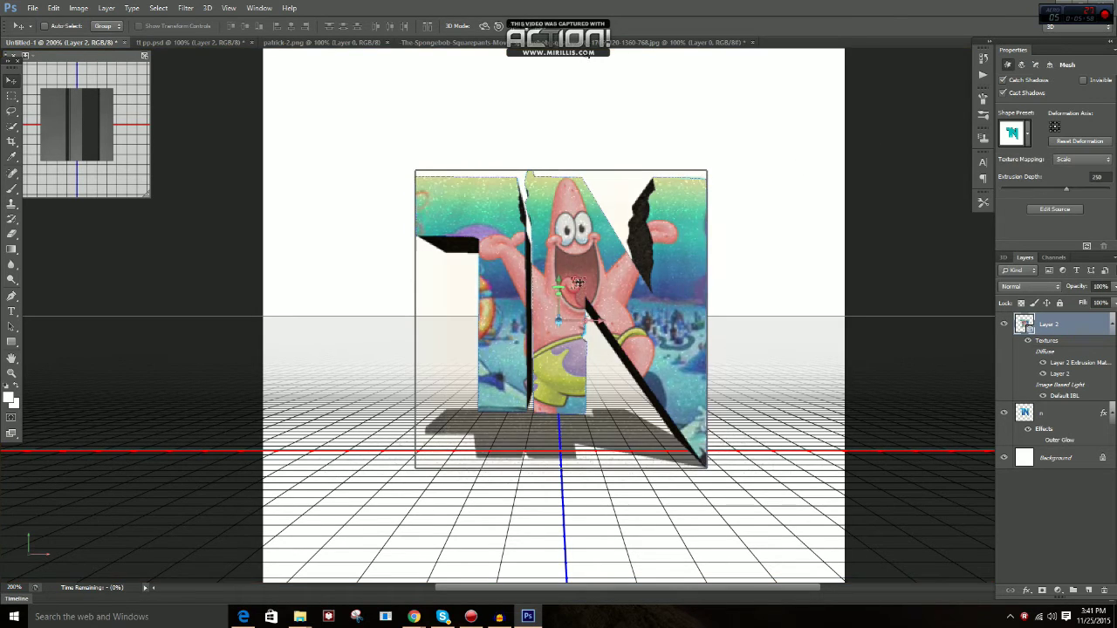
left_click(1002, 93)
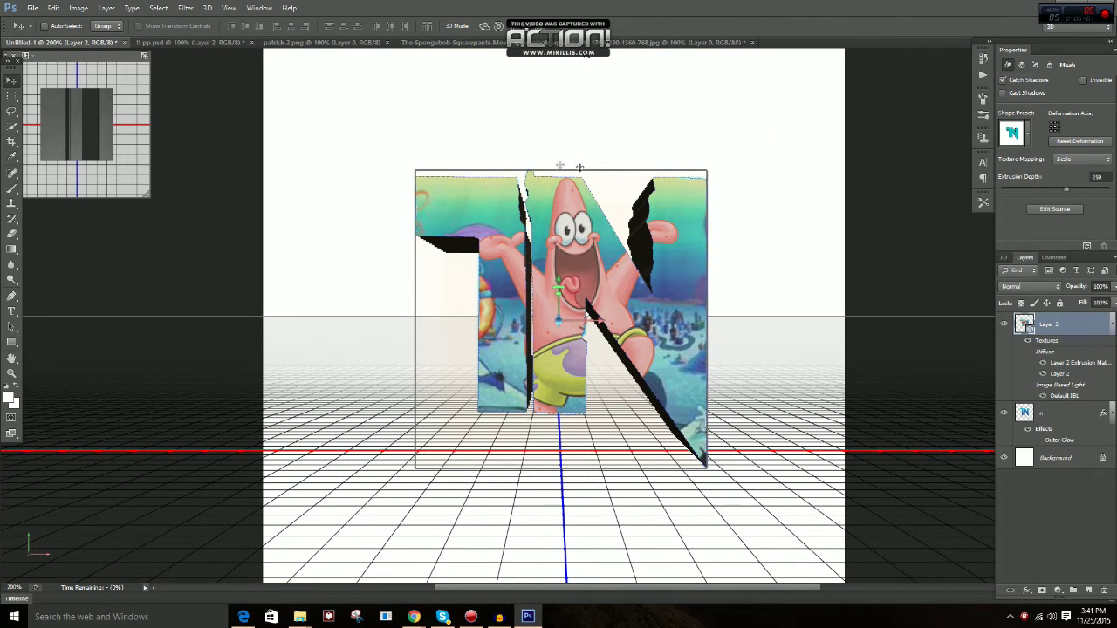
right_click(1051, 323)
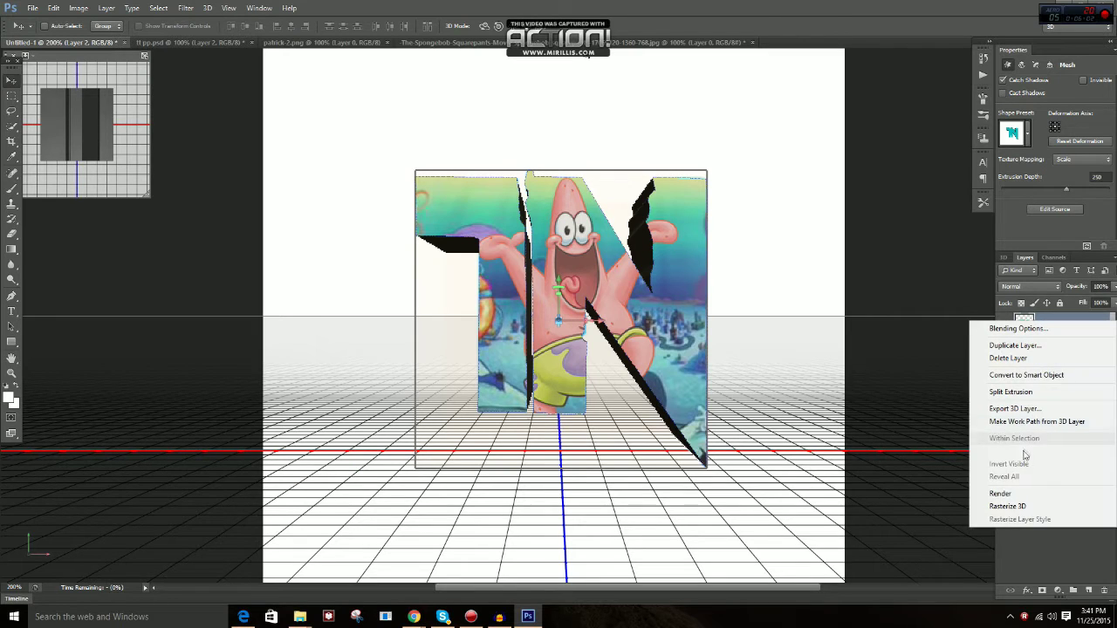
left_click(999, 492)
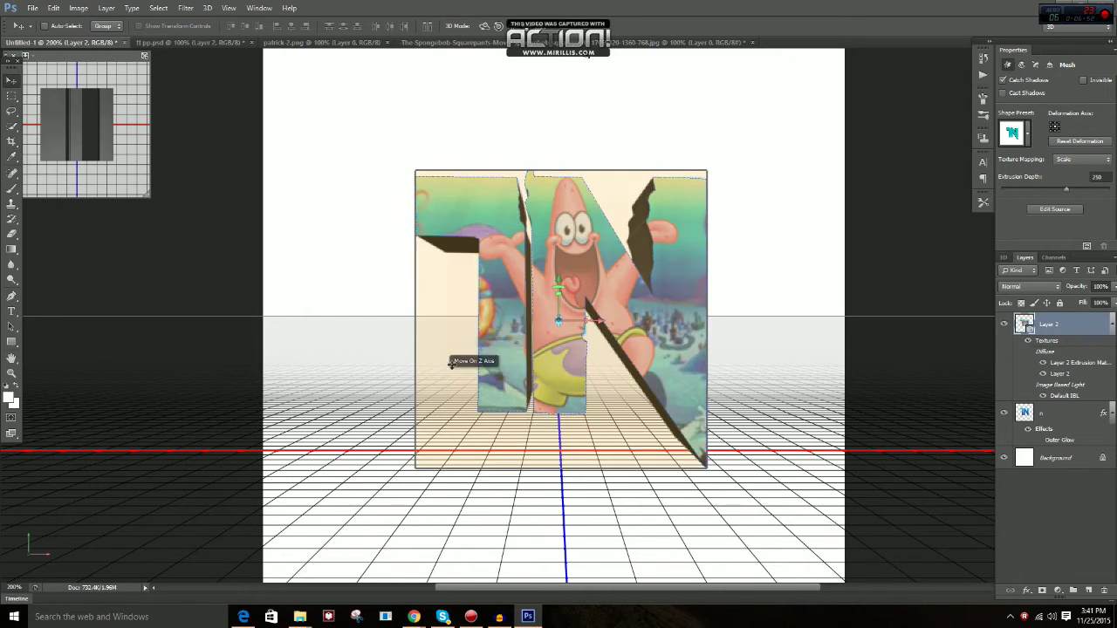
Delete the original layer "n" beneath the 3D TN lettering
left_click(1055, 493)
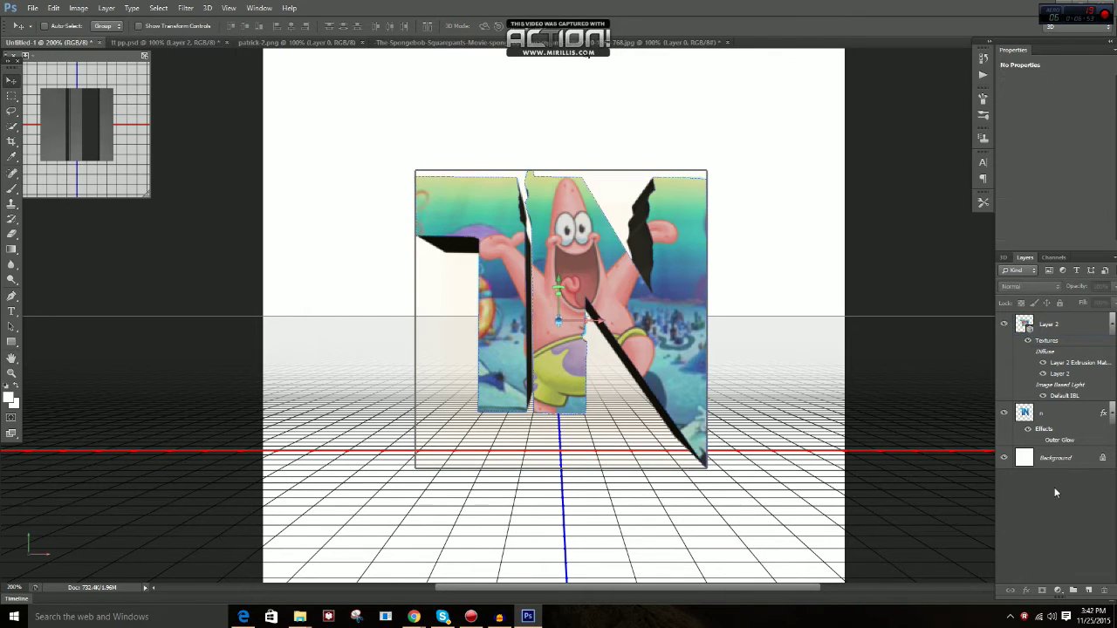
left_click(1052, 419)
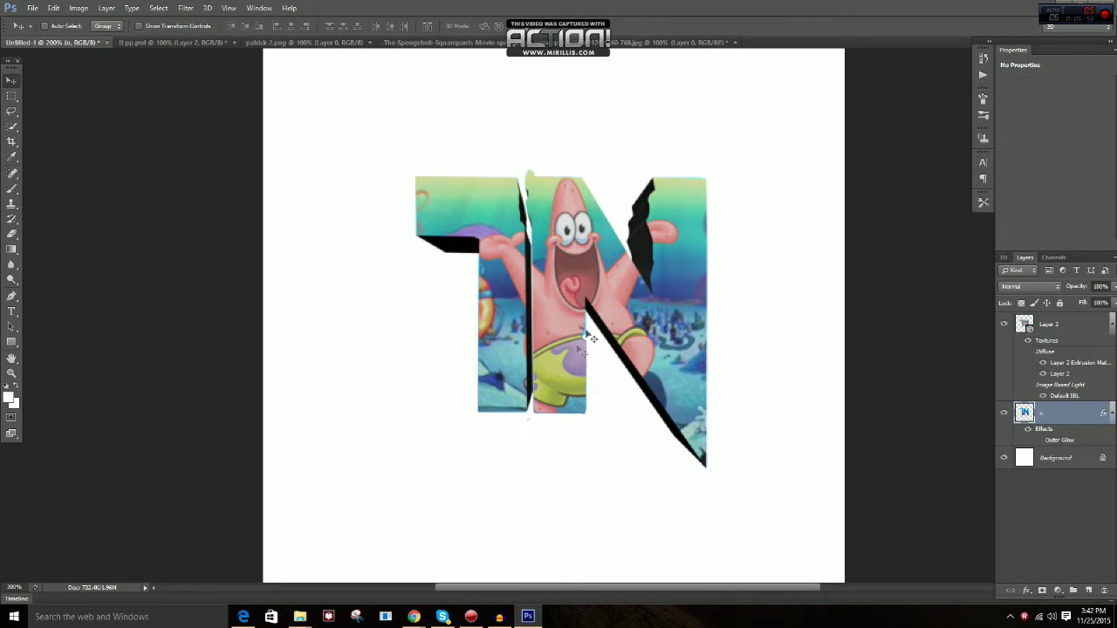
right_click(1045, 412)
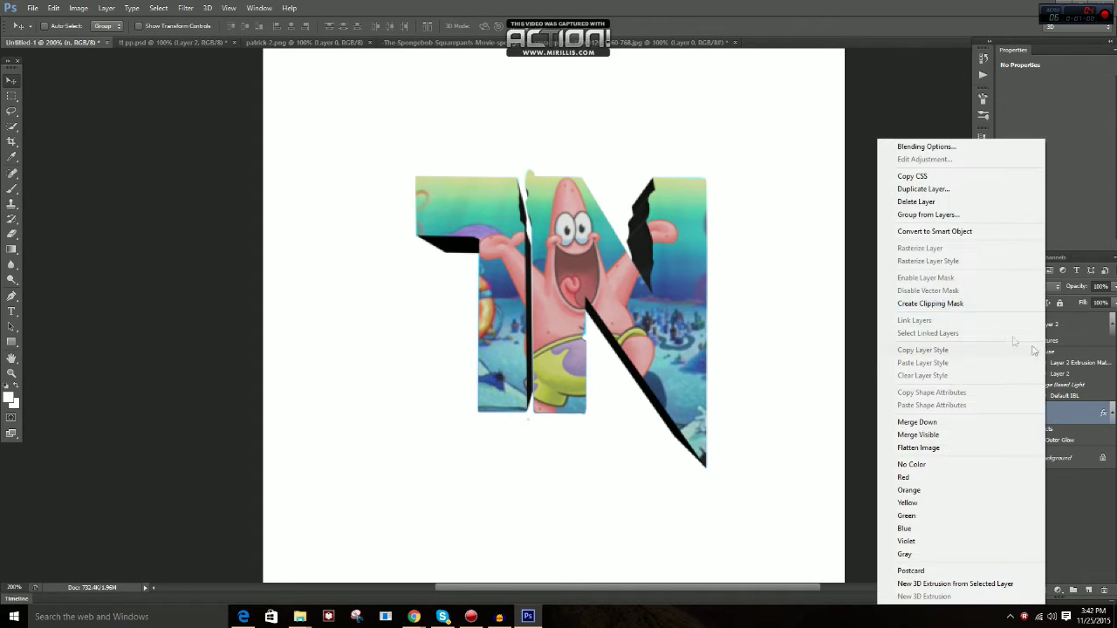
left_click(930, 202)
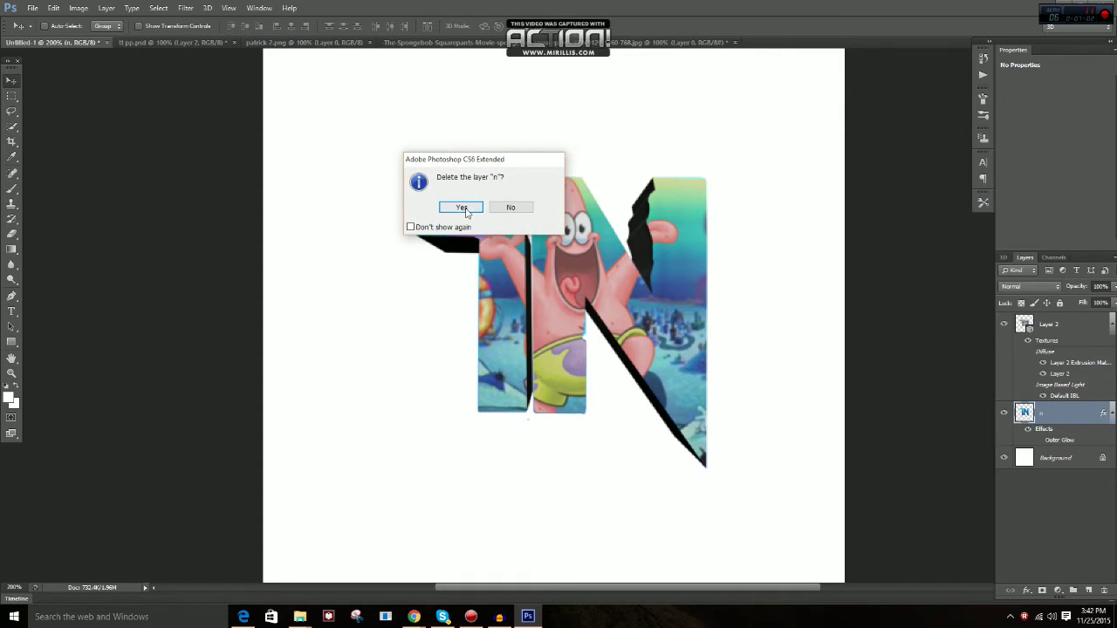
left_click(461, 207)
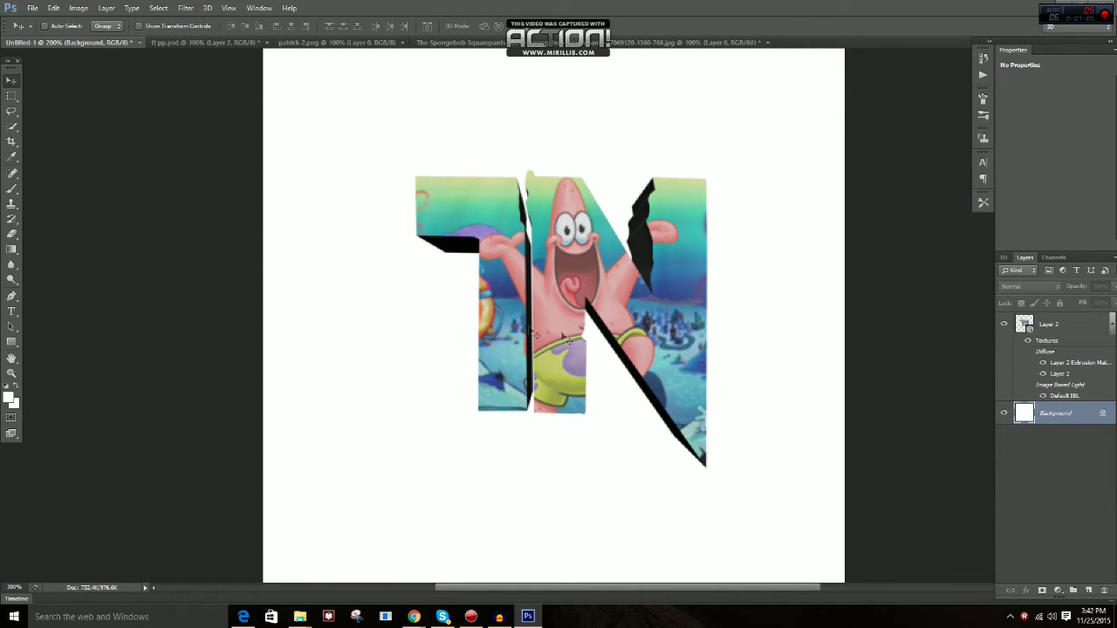
Convert the 3D TN layer to a smart object and shift it slightly to the left on the canvas
left_click(1064, 322)
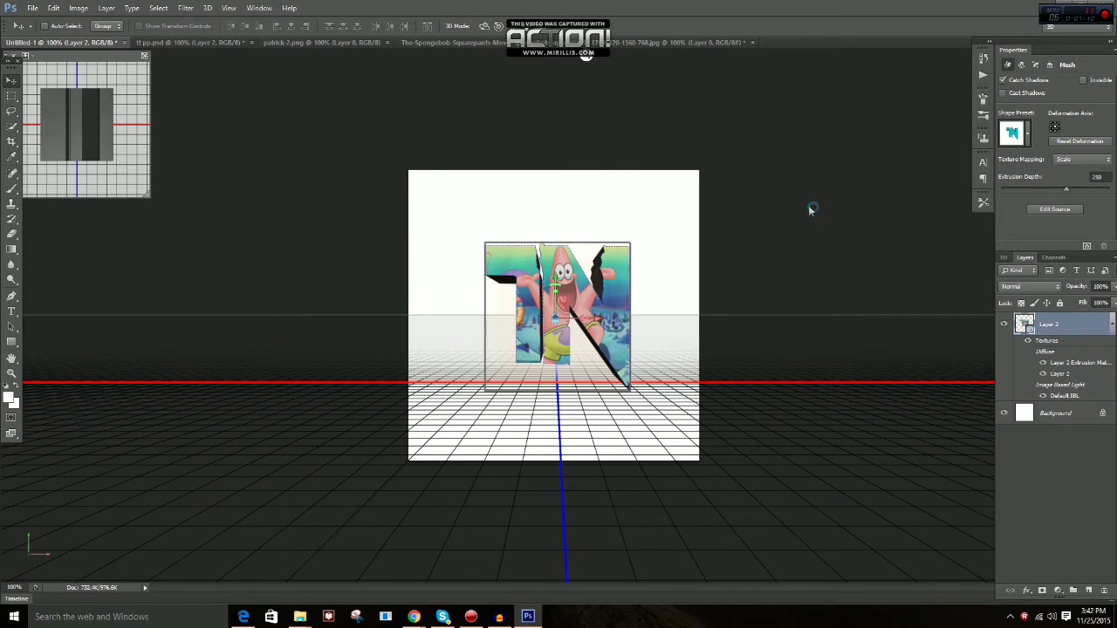
left_click(477, 212)
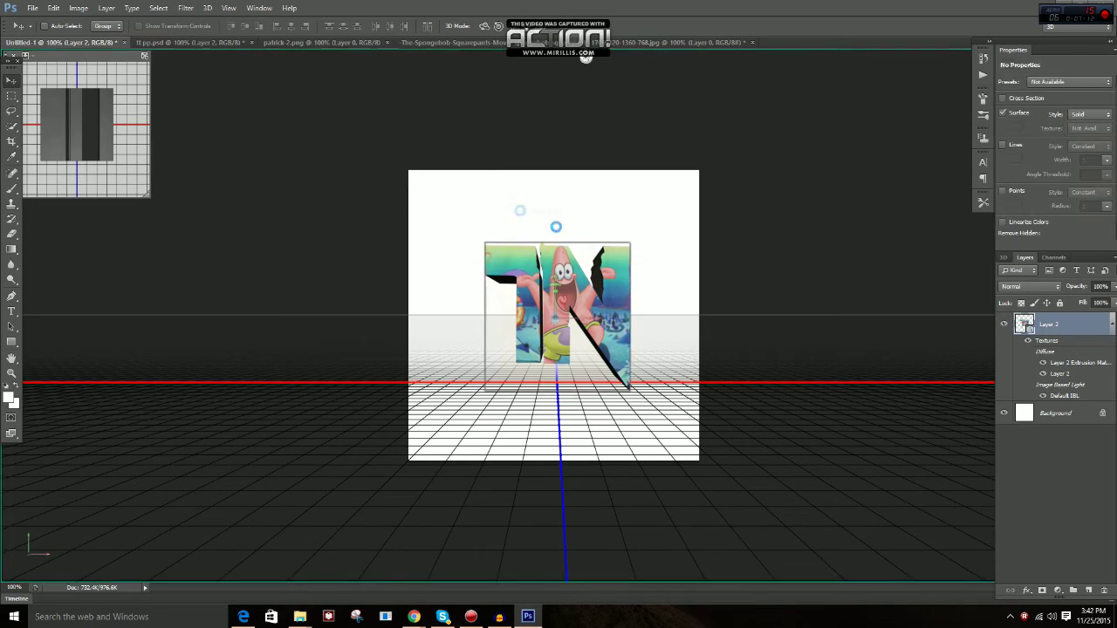
key("ctrl+t")
left_click_drag(620, 297, 610, 297)
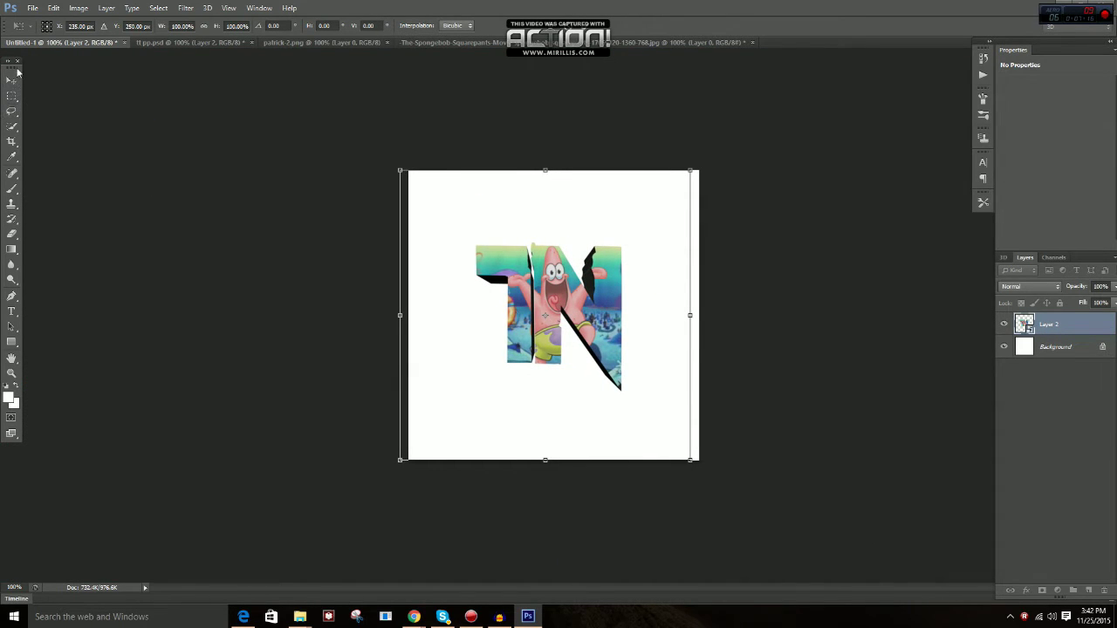
left_click(11, 79)
left_click(472, 207)
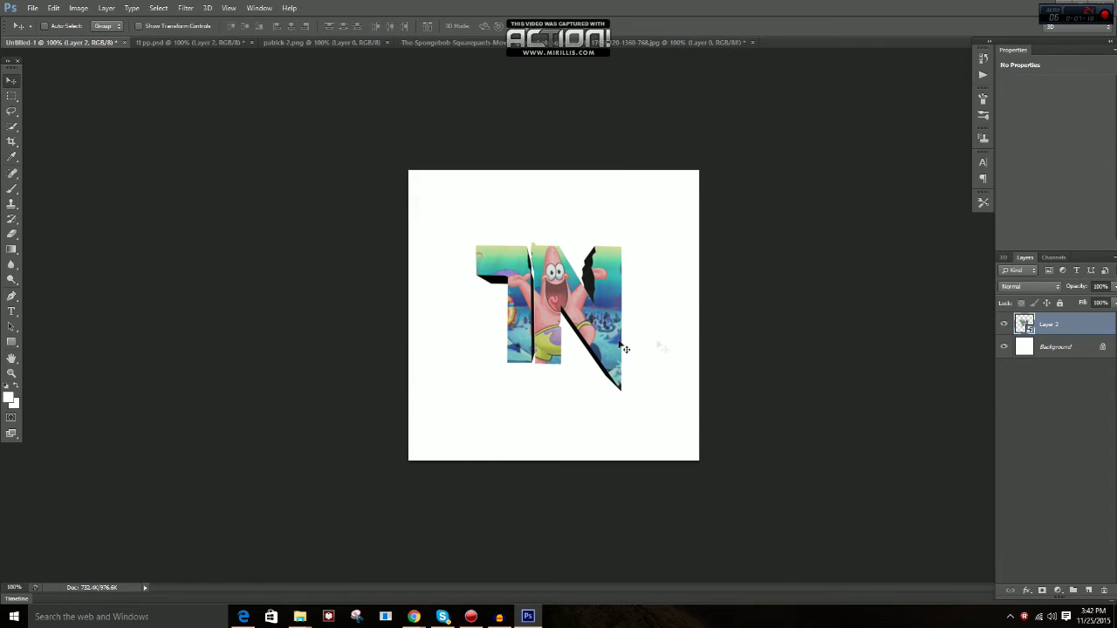
left_click_drag(602, 339, 594, 338)
Apply the Ripple distort filter to the TN smart object and nudge the layer slightly to the right
right_click(1094, 332)
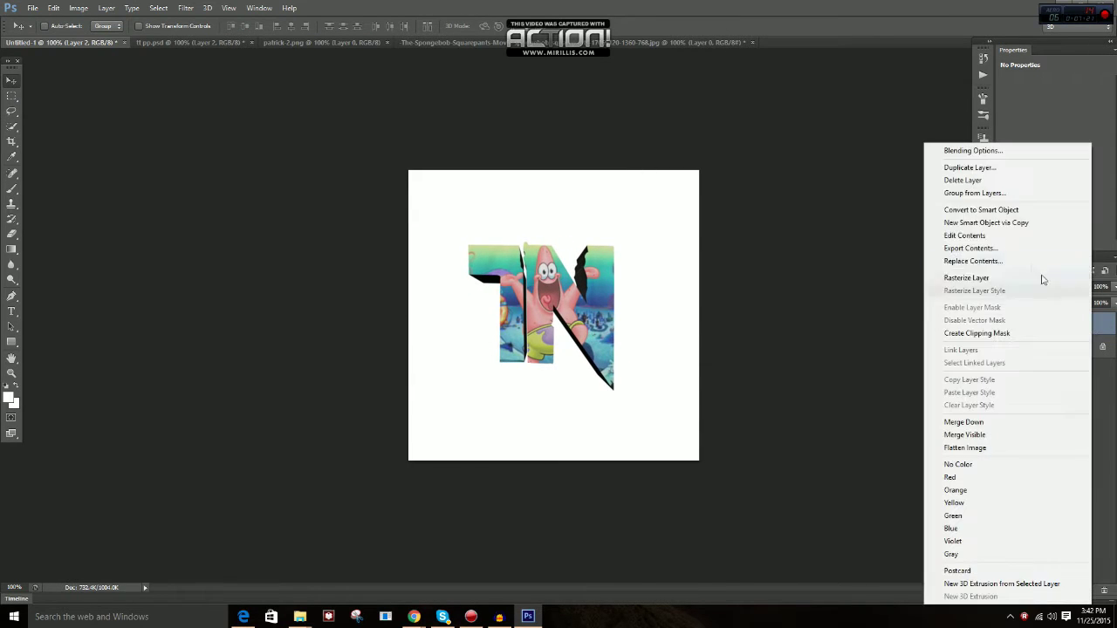
left_click(177, 16)
left_click(185, 8)
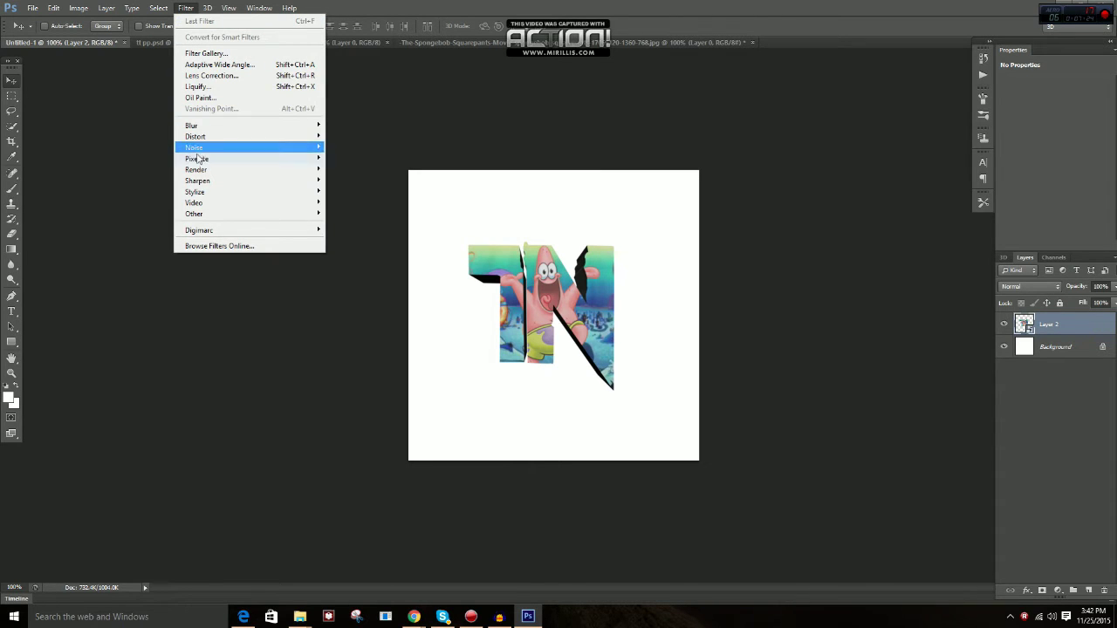
mouse_move(209, 138)
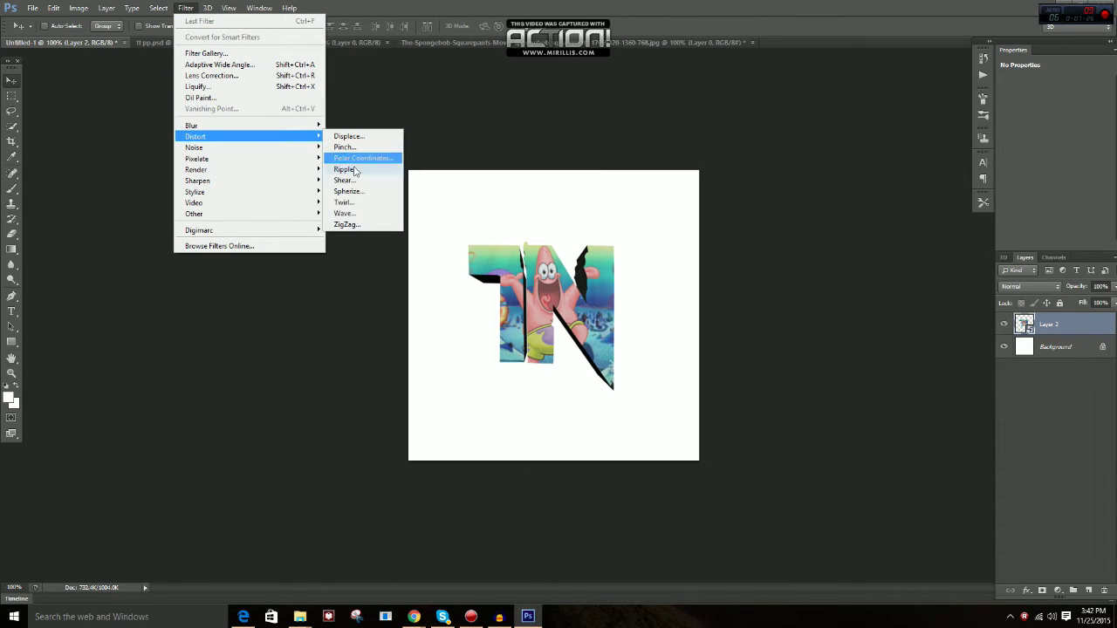
left_click(353, 170)
left_click(653, 152)
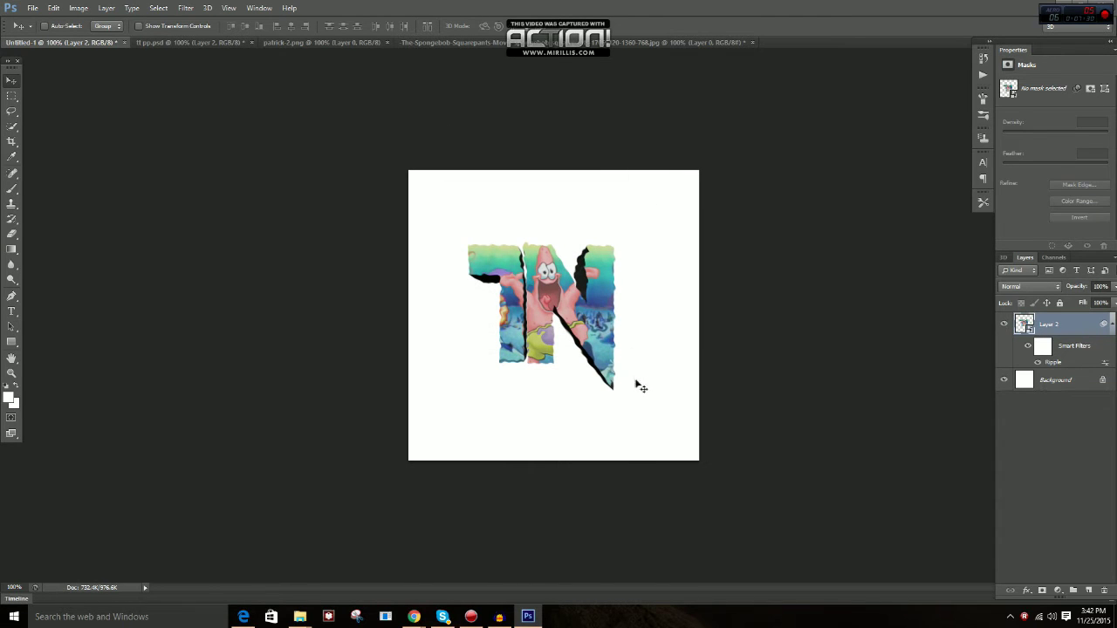
left_click_drag(585, 301, 587, 301)
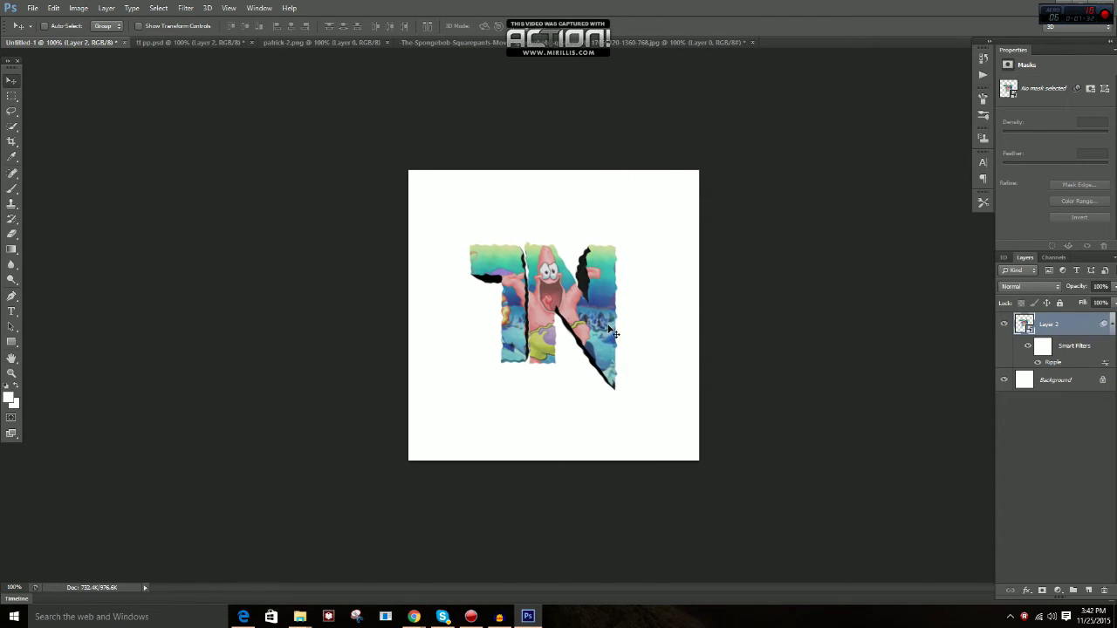
Add a text layer in Melma Black reading "PATT" just beneath the TN lettering
key("ctrl+plus")
key("ctrl+plus")
key("ctrl+minus")
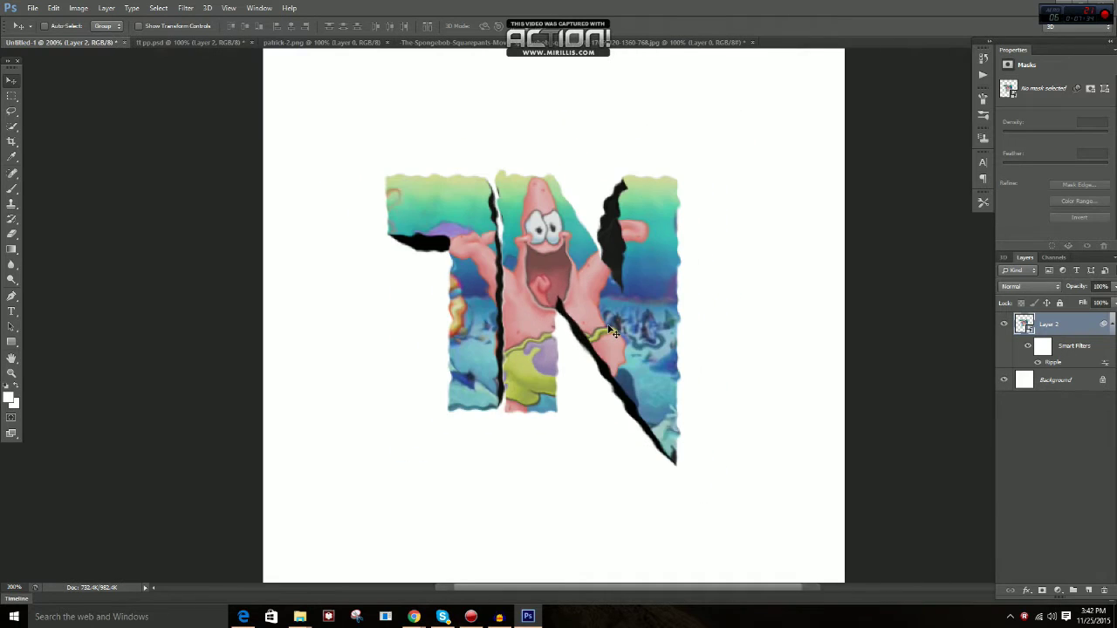
left_click(11, 311)
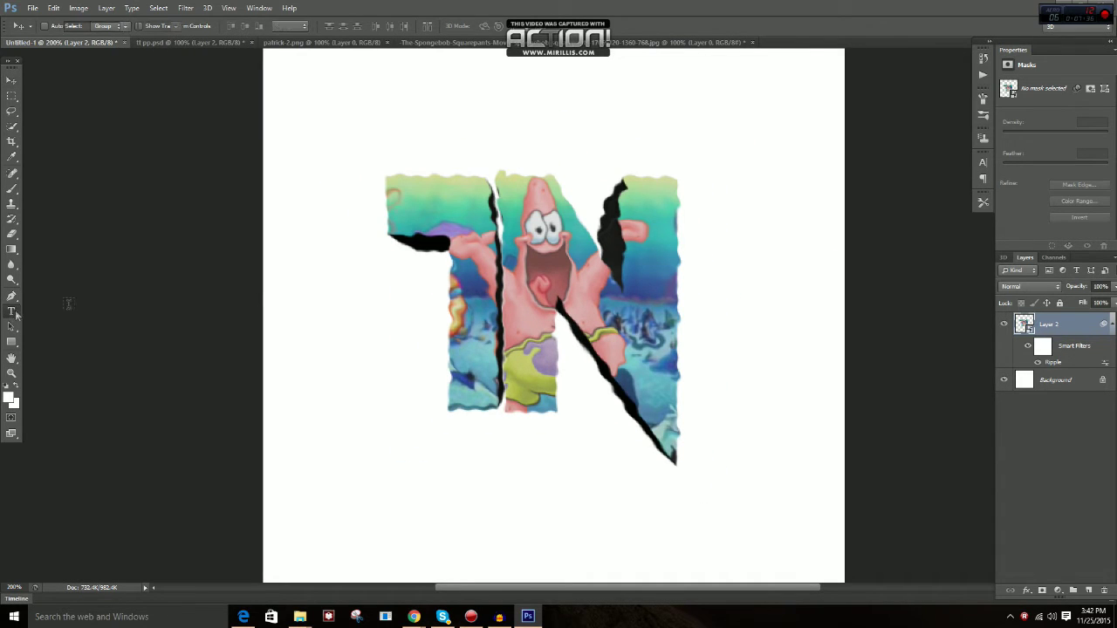
left_click(443, 482)
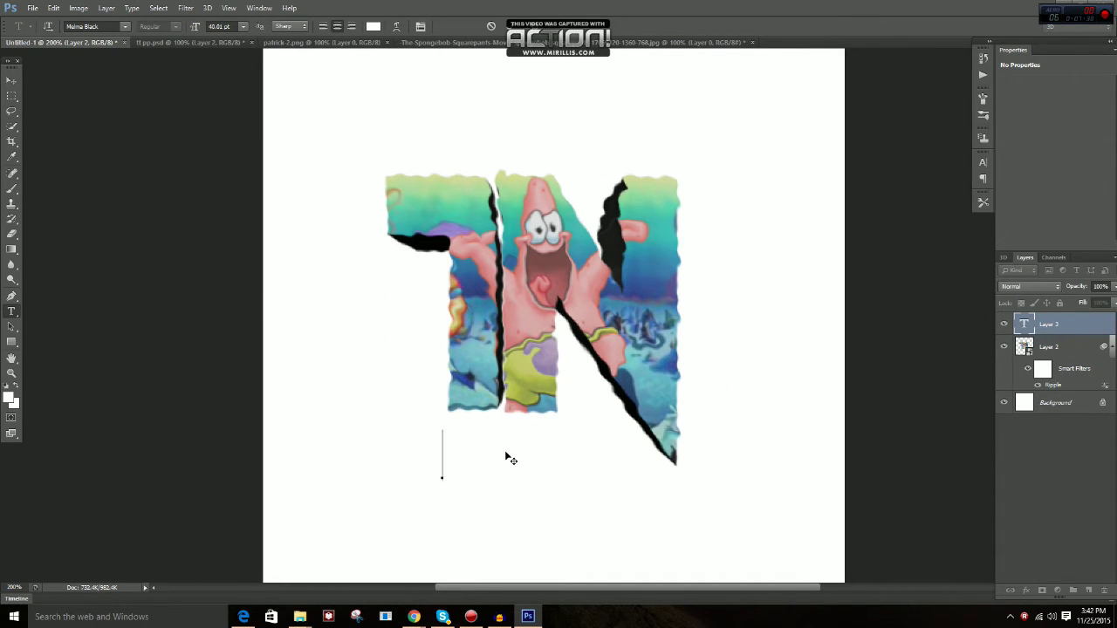
type("Th")
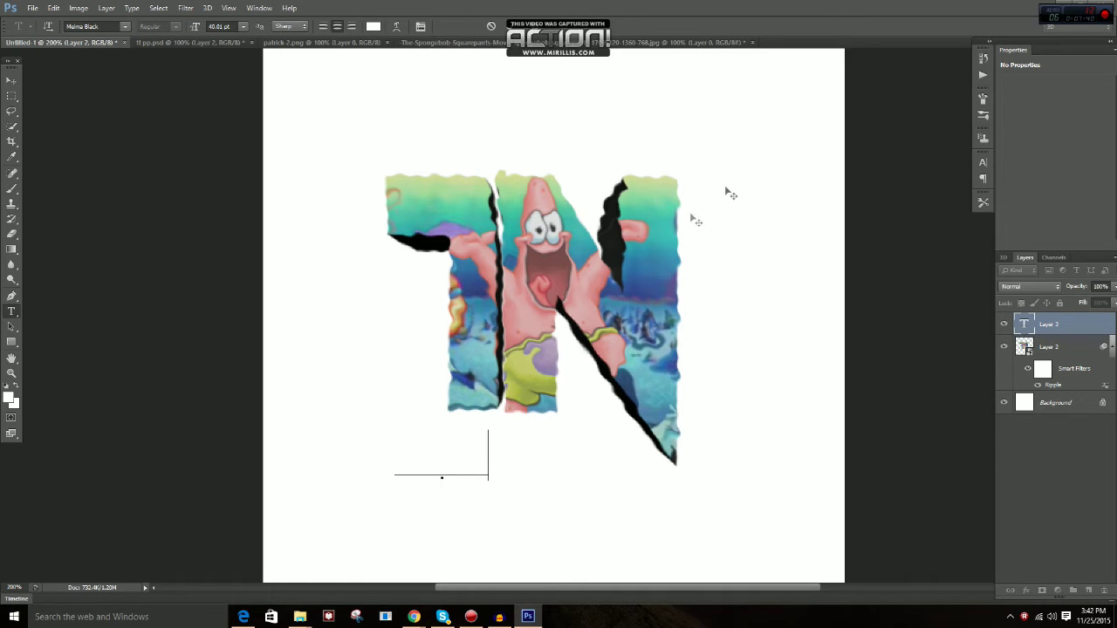
Set the colour of all the "PATT" text to pure red, ff0000
key("ctrl+a")
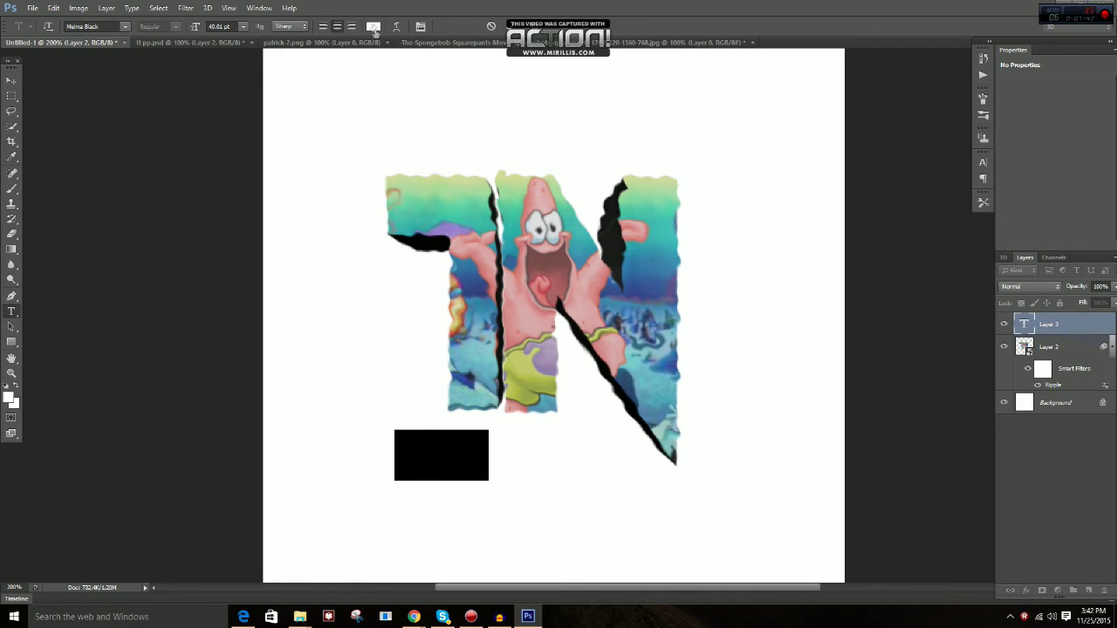
left_click(373, 27)
left_click(866, 297)
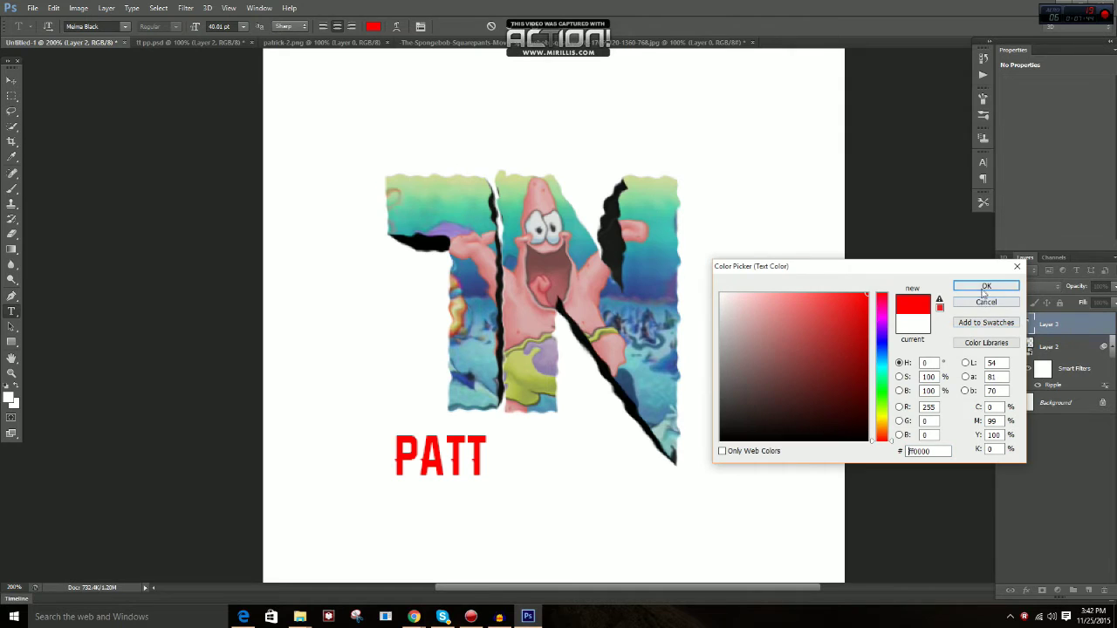
left_click(986, 286)
Complete the red text to read "PATTY" and shift it to the right beneath the TN lettering
left_click(486, 449)
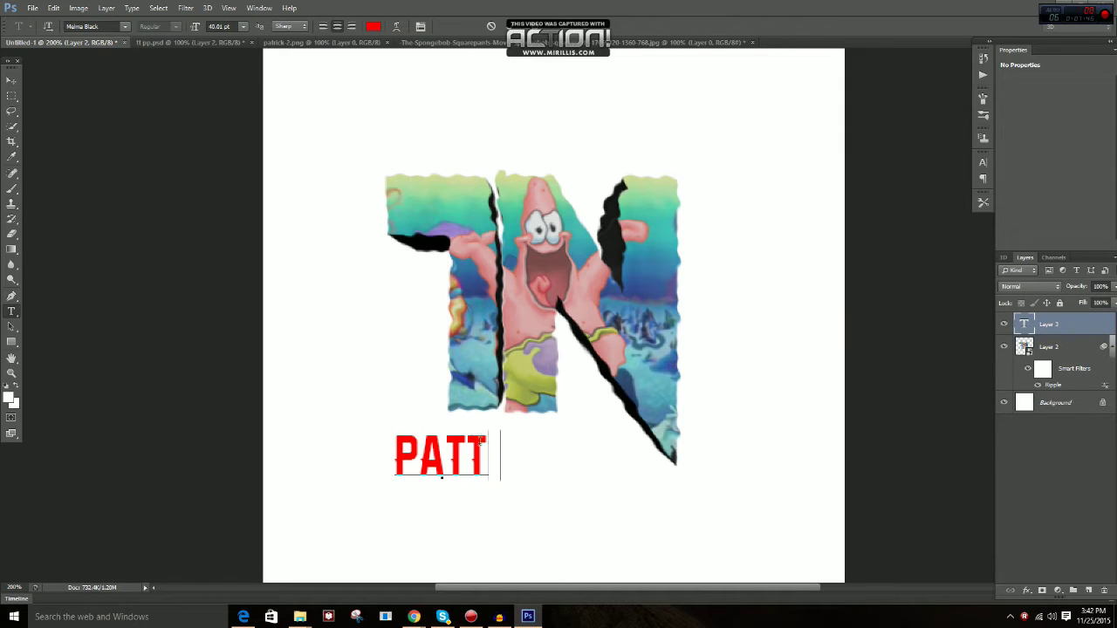
type("Y")
left_click_drag(472, 467, 581, 483)
Try the OpineHeavy and WhoopAss fonts on the whole PATTY text
key("ctrl+a")
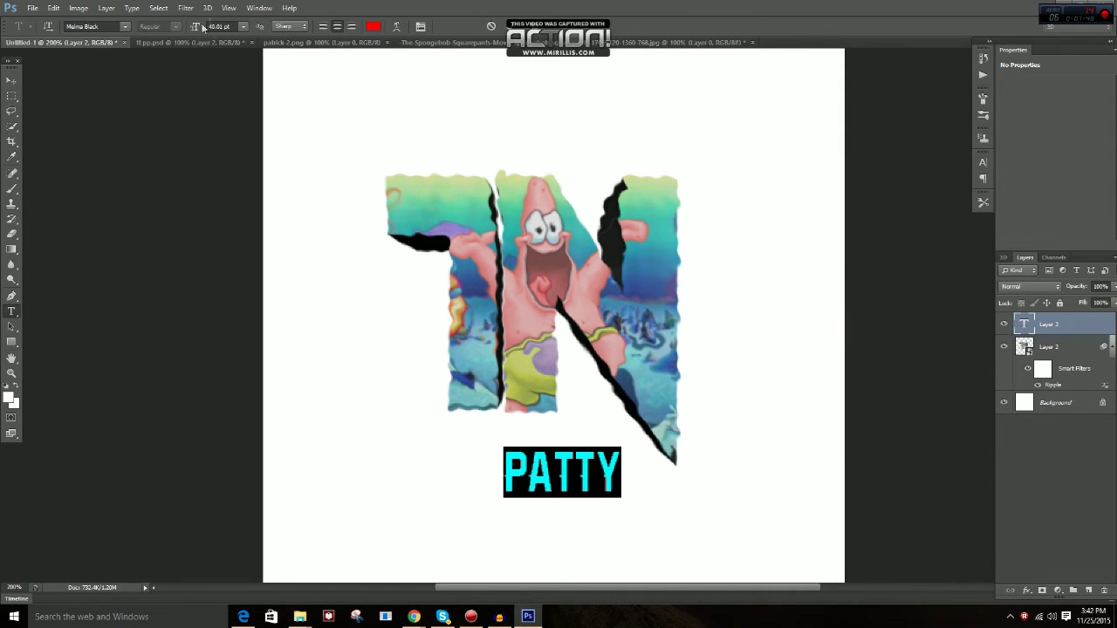
left_click(124, 27)
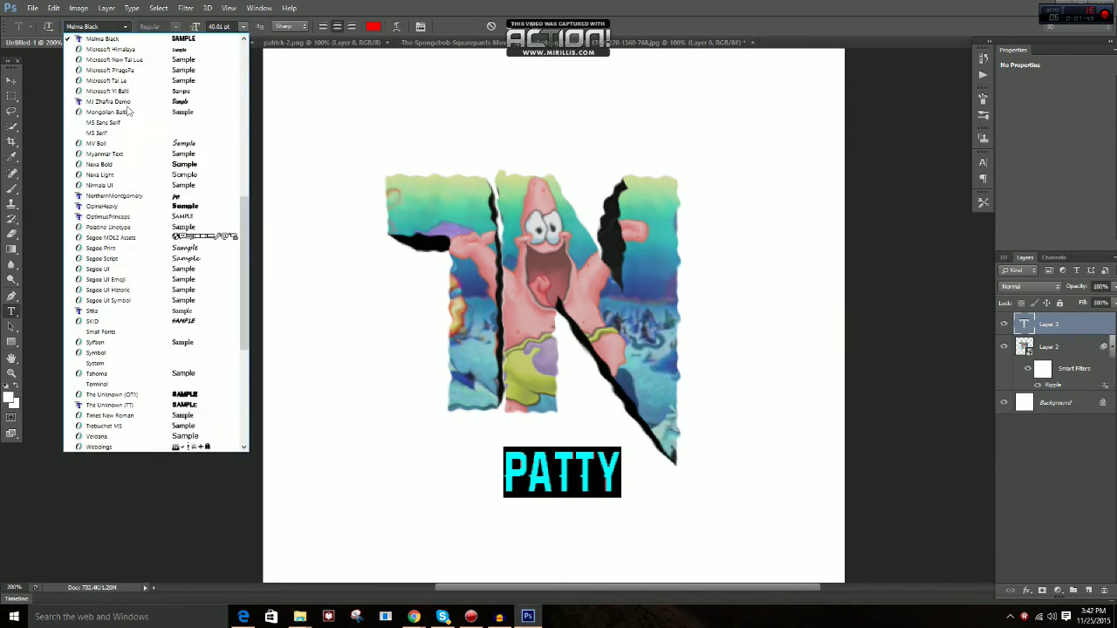
left_click(150, 206)
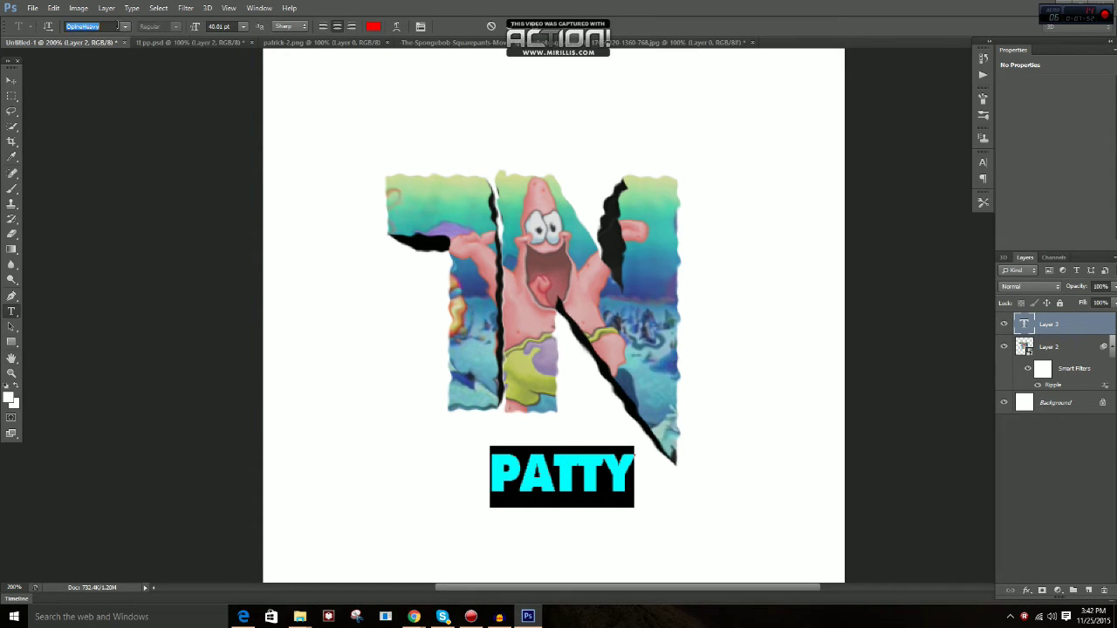
left_click(125, 27)
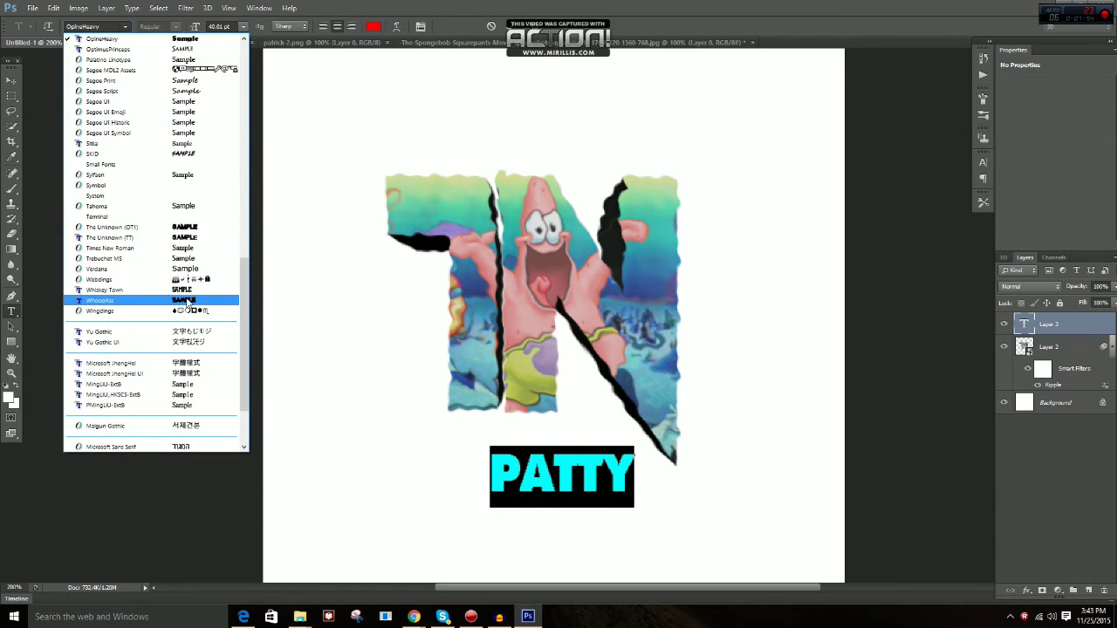
left_click(190, 302)
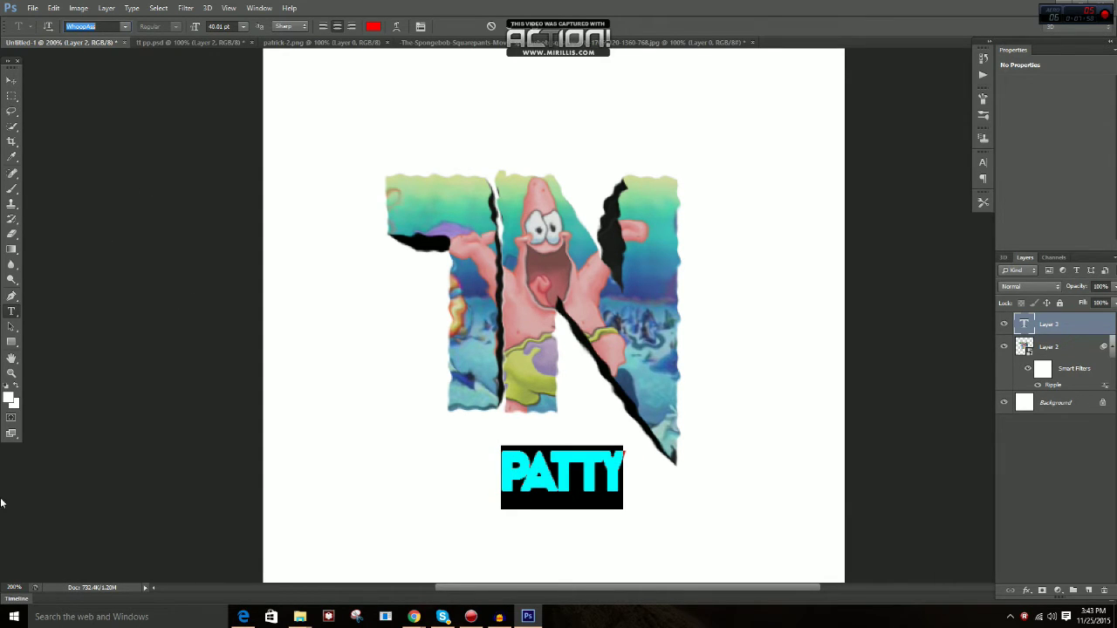
Set the PATTY text's font to Long Shot
left_click(124, 27)
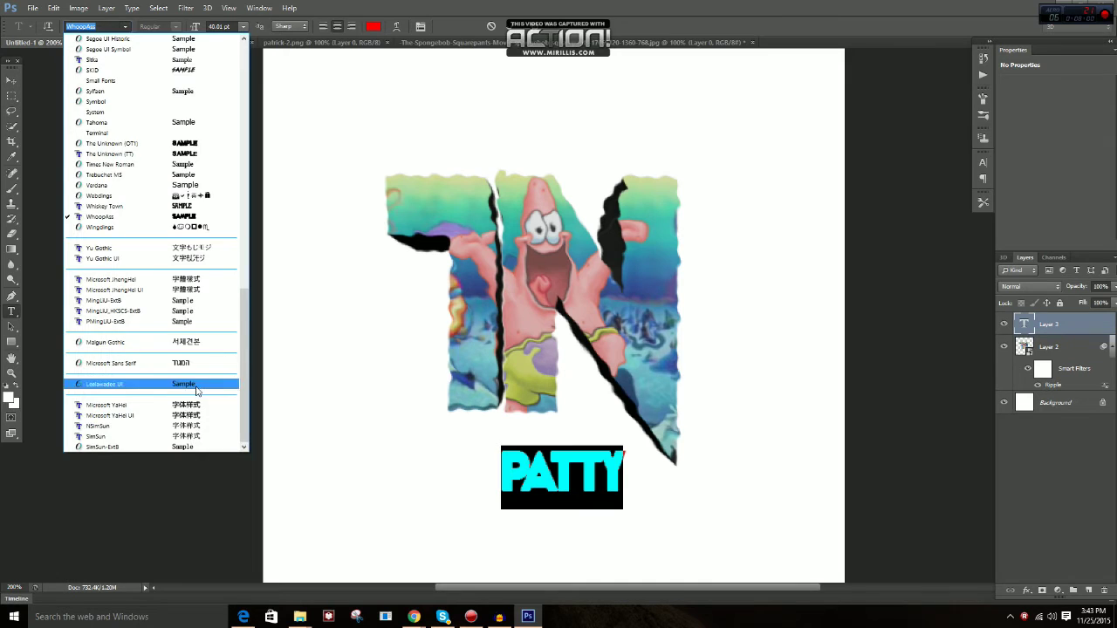
scroll(142, 319, "up", 3)
scroll(140, 318, "up", 5)
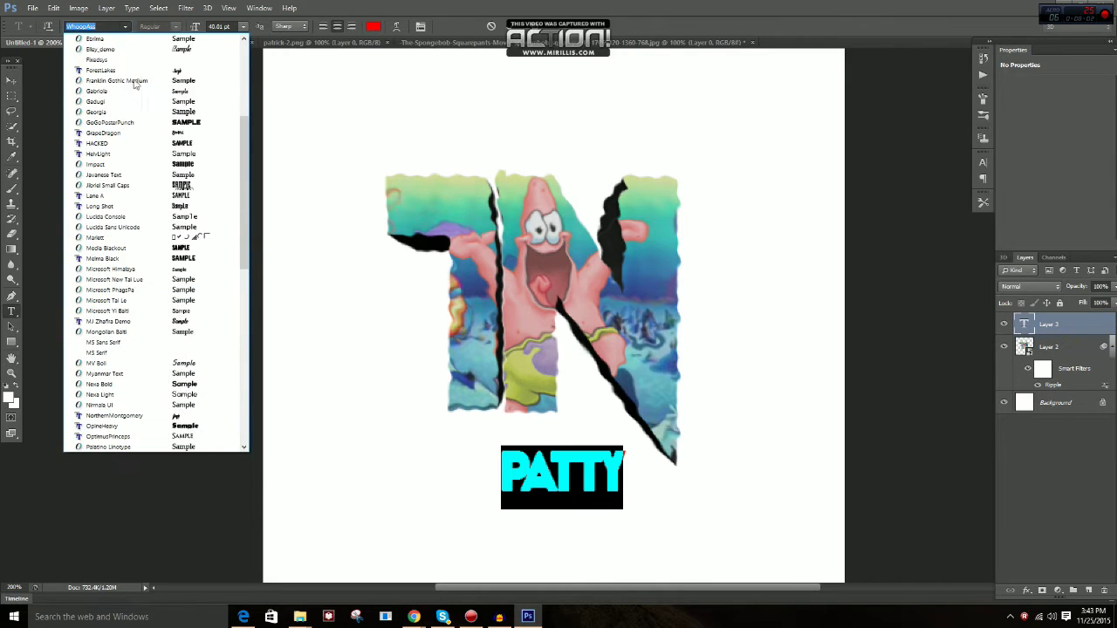
left_click(106, 26)
type("Long Shot")
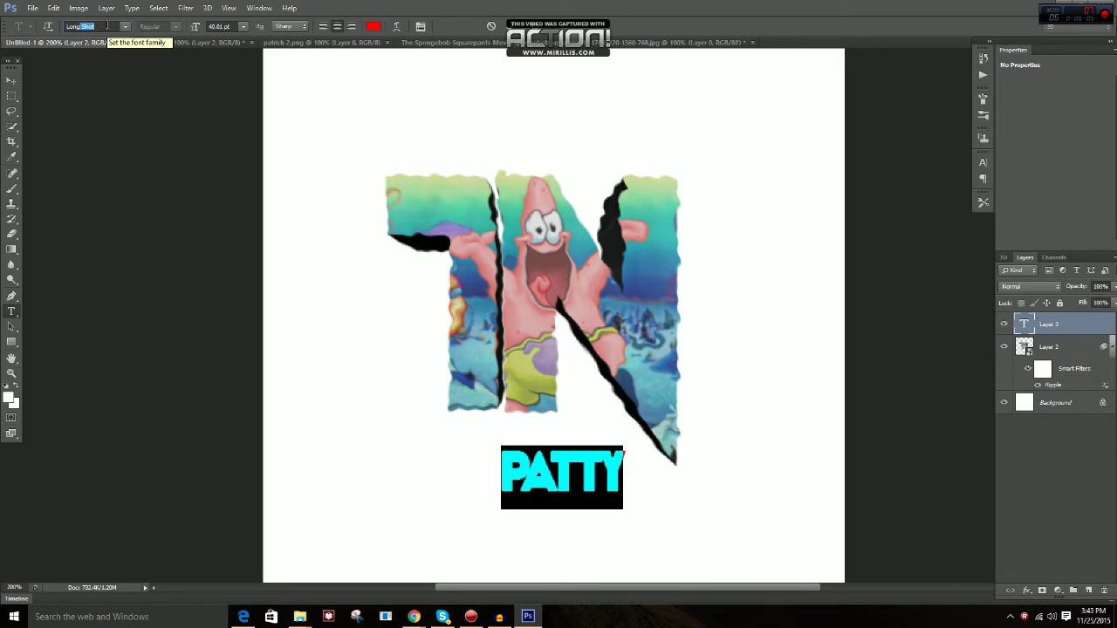
key("Return")
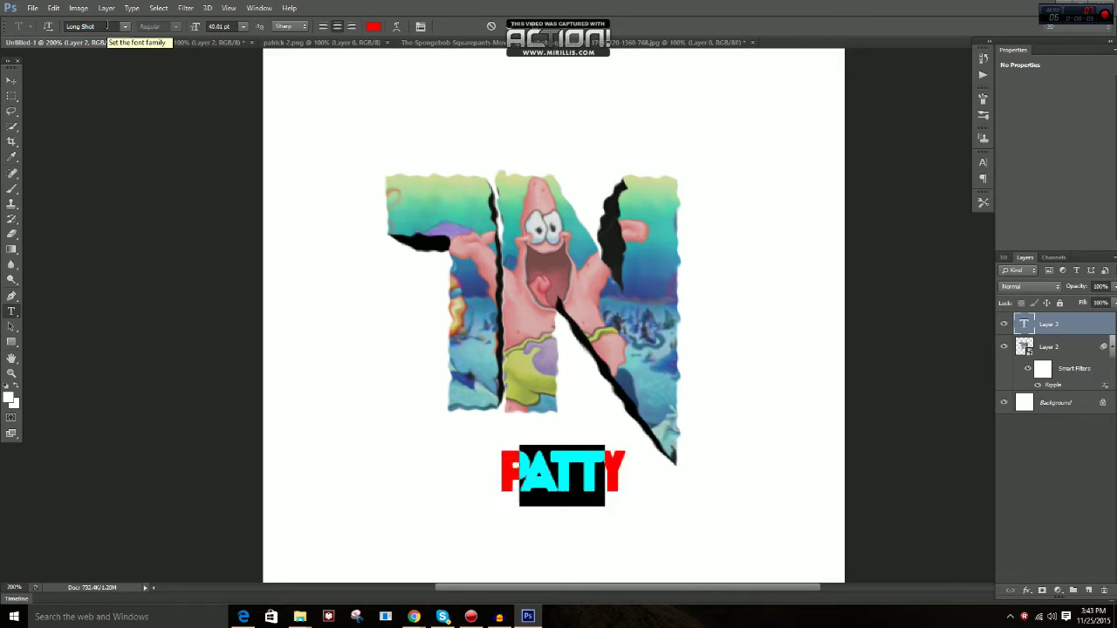
Commit the PATTY text and move it up, close beneath the TN lettering
left_click(9, 82)
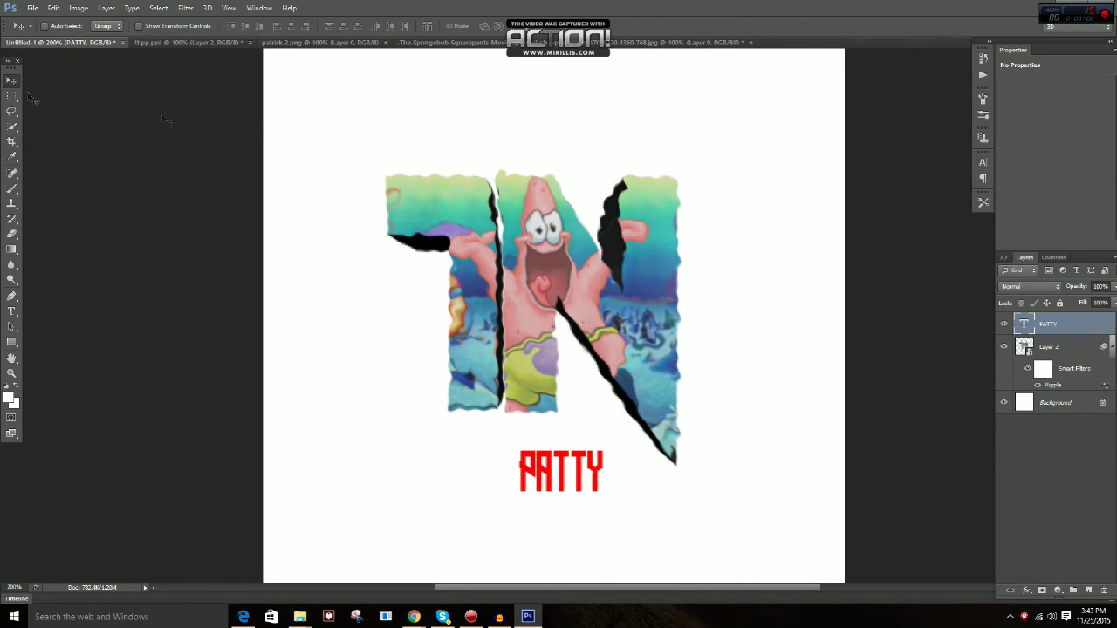
left_click_drag(568, 469, 570, 442)
left_click(9, 304)
Reduce the whole PATTY text's size to 36.01 pt and commit the edit
left_click(11, 312)
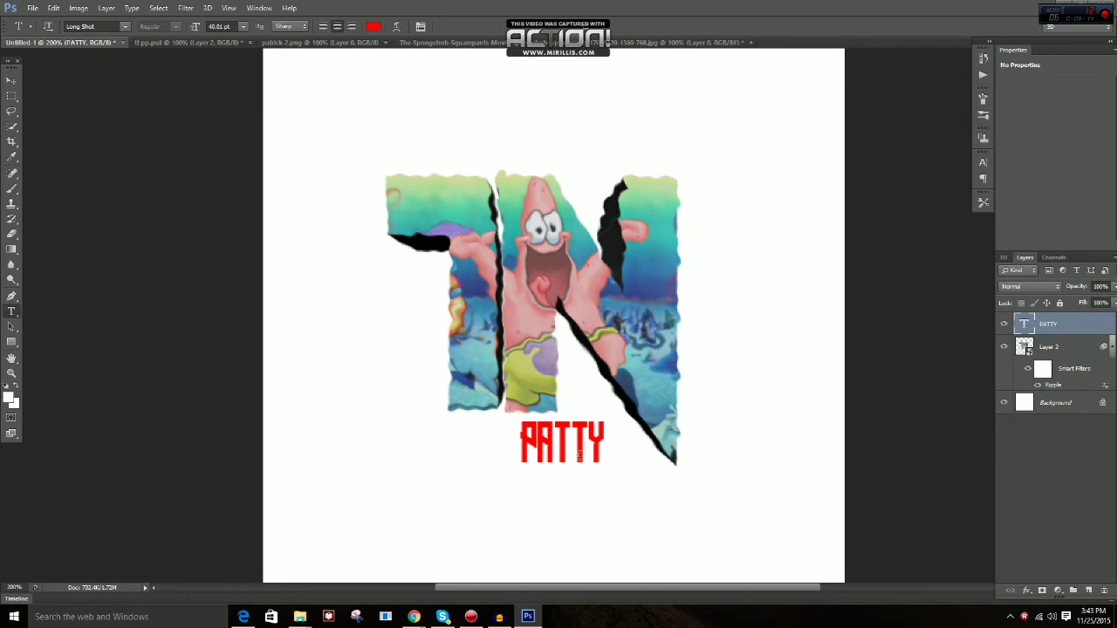
left_click(578, 455)
left_click_drag(606, 444, 346, 311)
left_click_drag(195, 28, 191, 51)
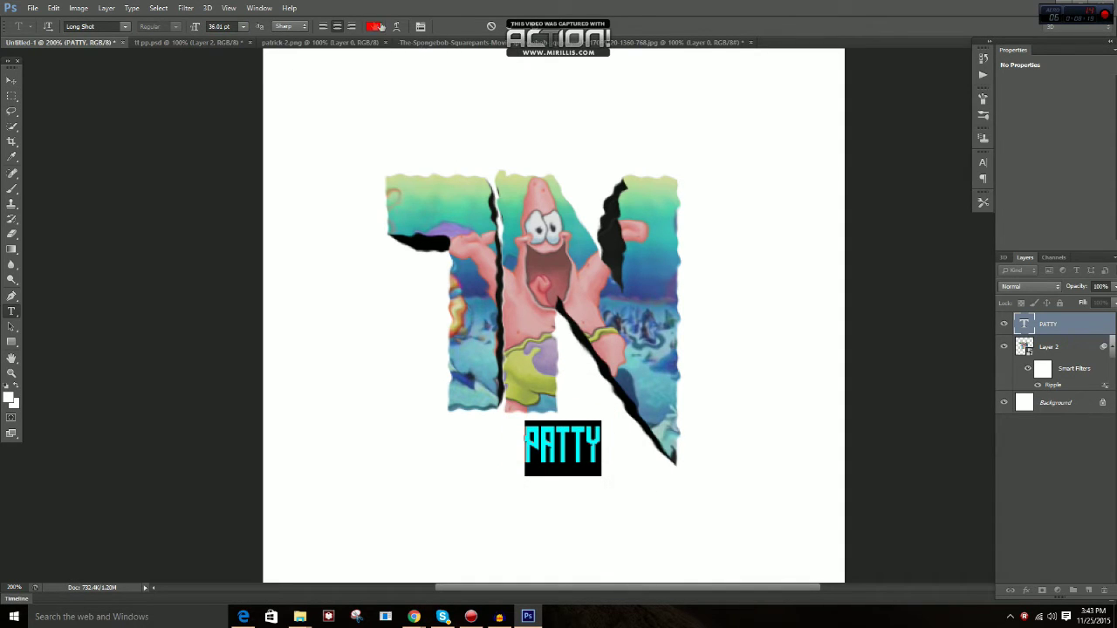
left_click(12, 79)
Open the text warp options for the PATTY layer and choose the Arch style
left_click(11, 313)
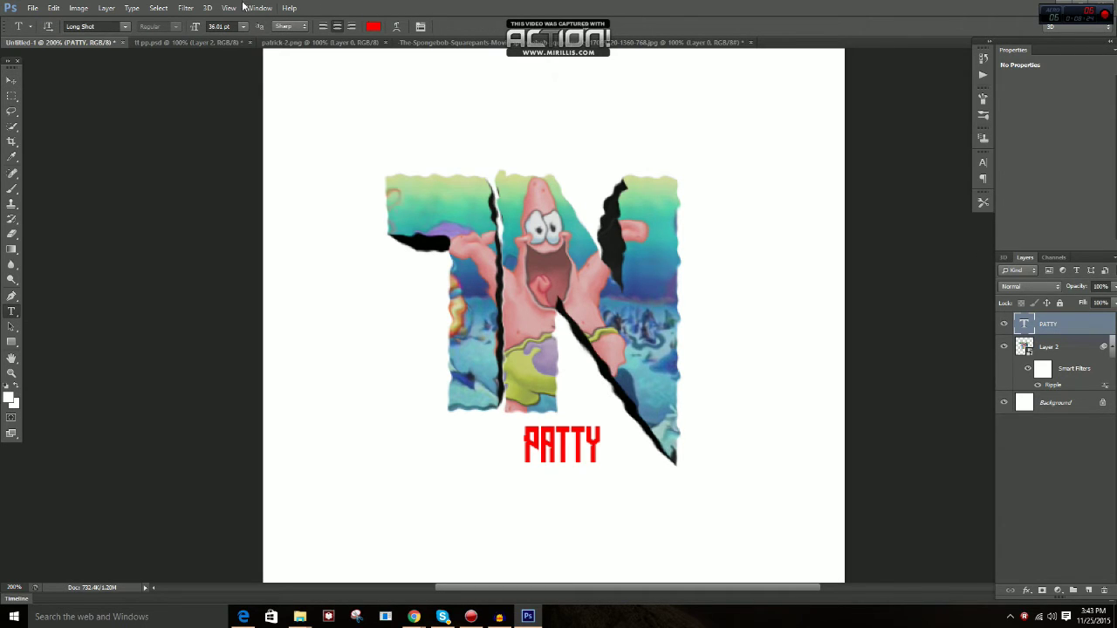
left_click(397, 27)
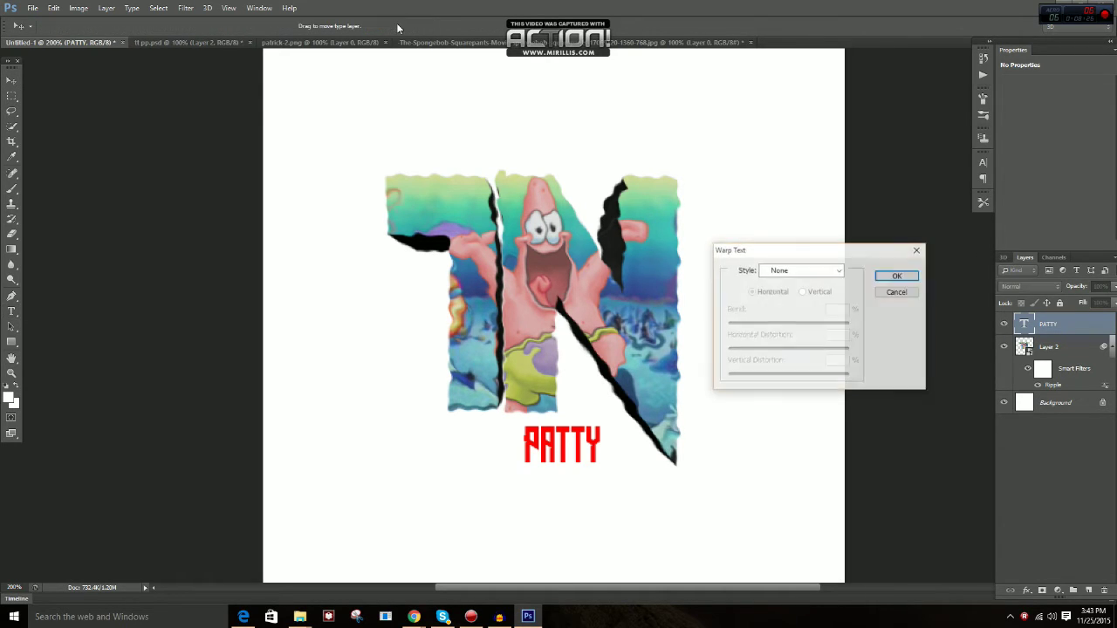
left_click(785, 271)
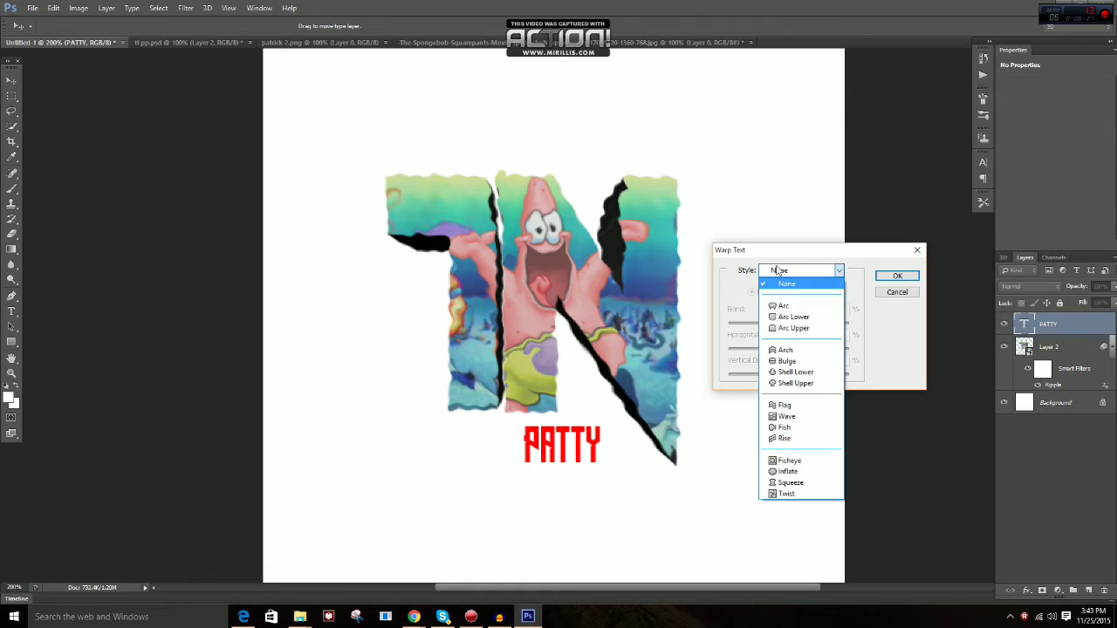
left_click(785, 350)
Try the Fish and Inflate warp styles on PATTY, raising the Inflate bend to +100%
left_click(785, 274)
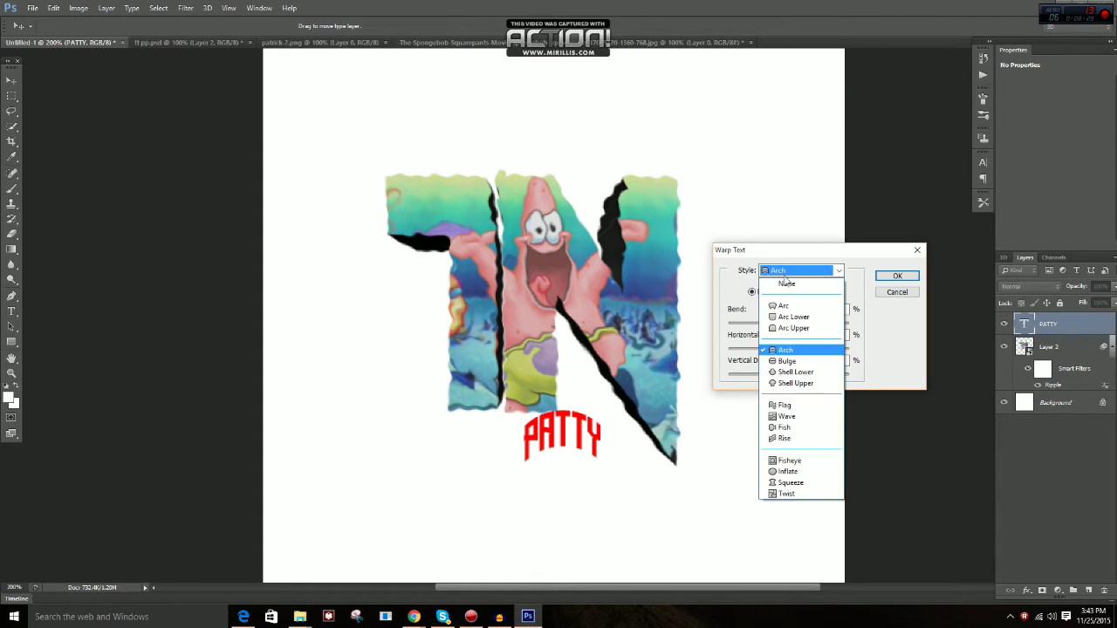
left_click(784, 428)
left_click(813, 271)
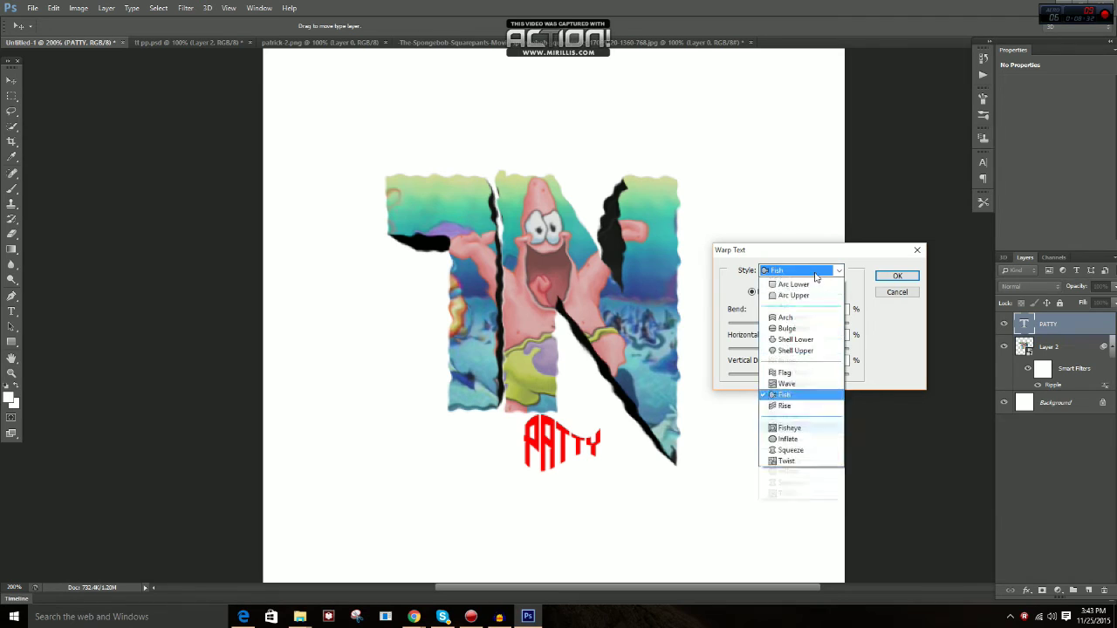
left_click(787, 471)
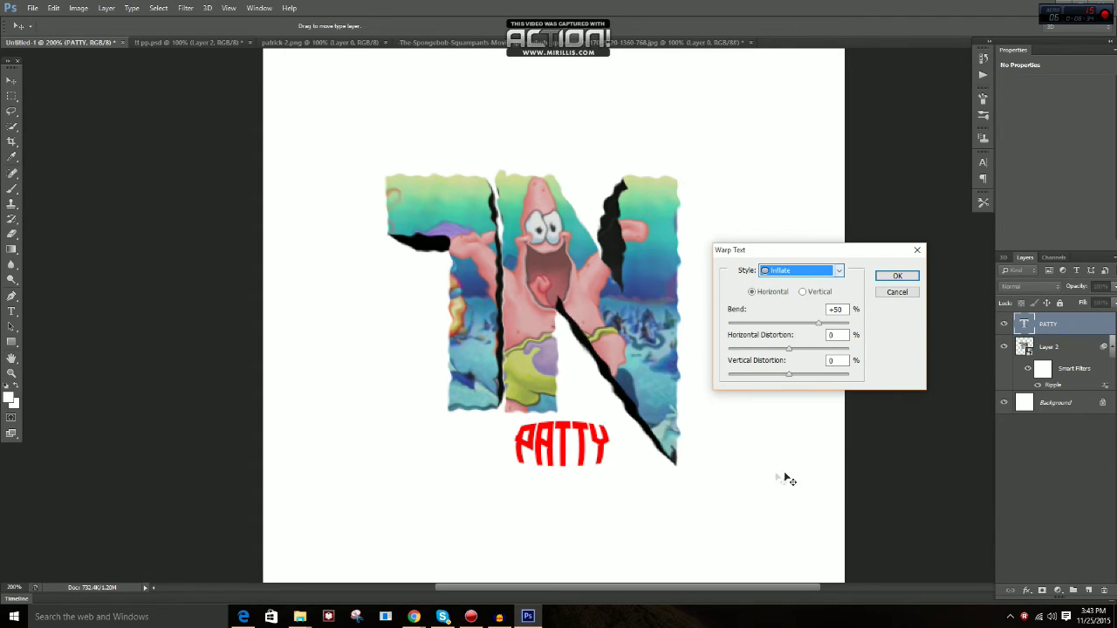
left_click_drag(824, 325, 921, 336)
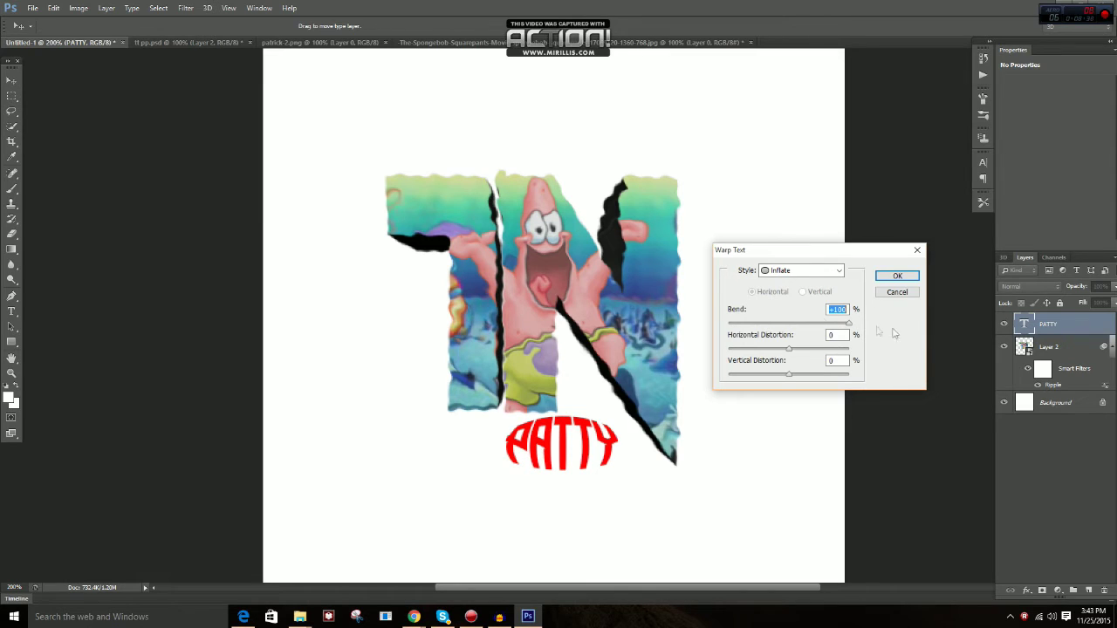
Try the Squeeze and Twist warp styles on PATTY and set the horizontal distortion to +52%
left_click(778, 271)
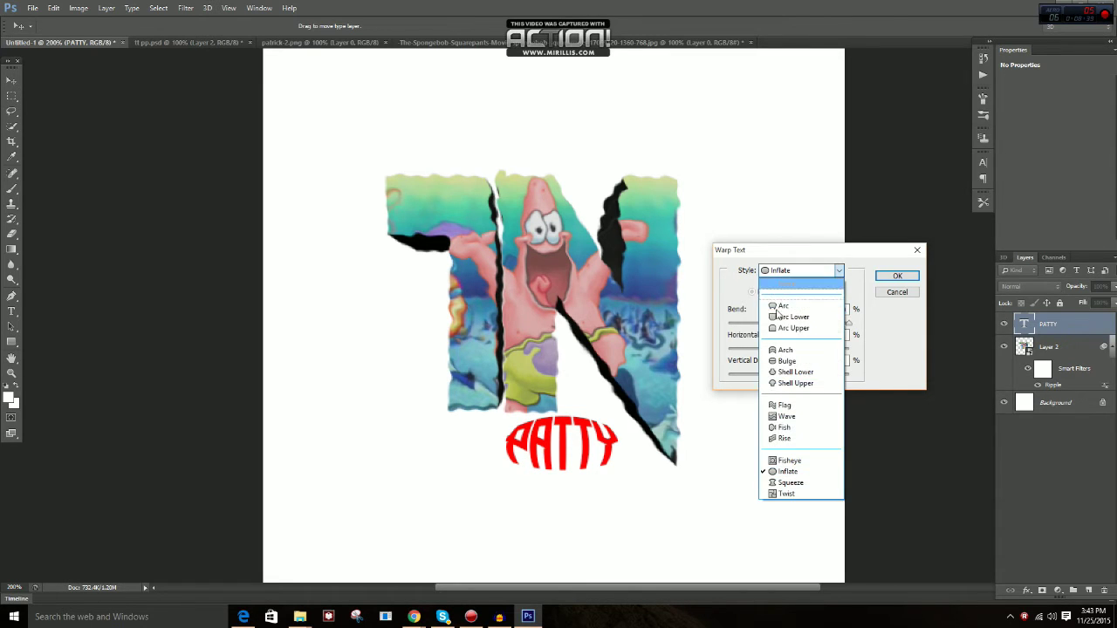
left_click(786, 480)
key("Tab")
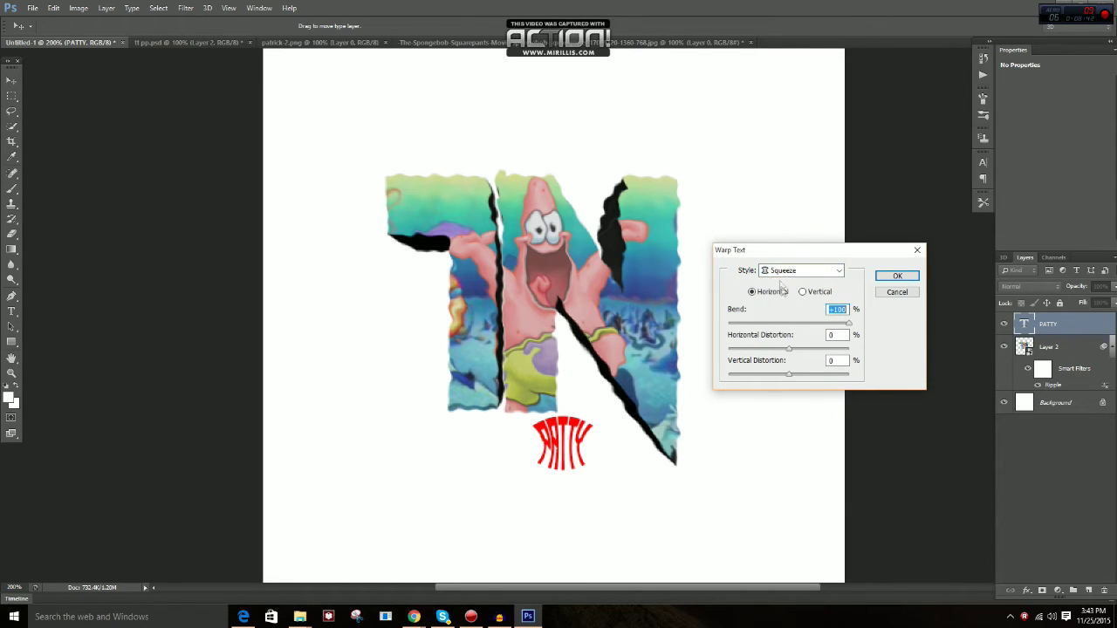
left_click(786, 271)
left_click(786, 496)
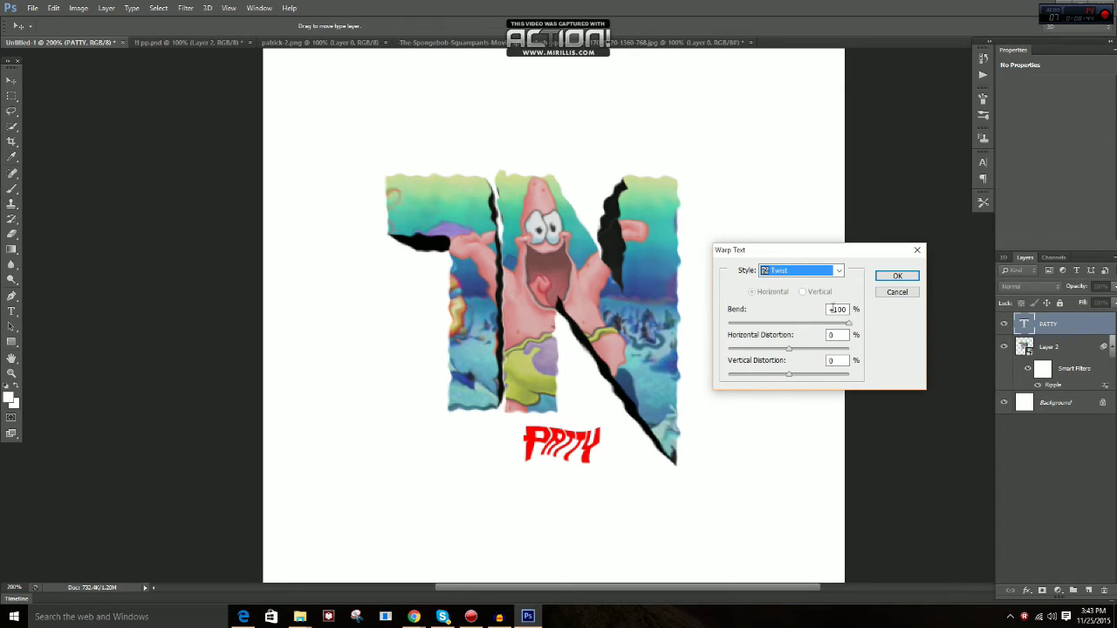
left_click_drag(789, 349, 817, 345)
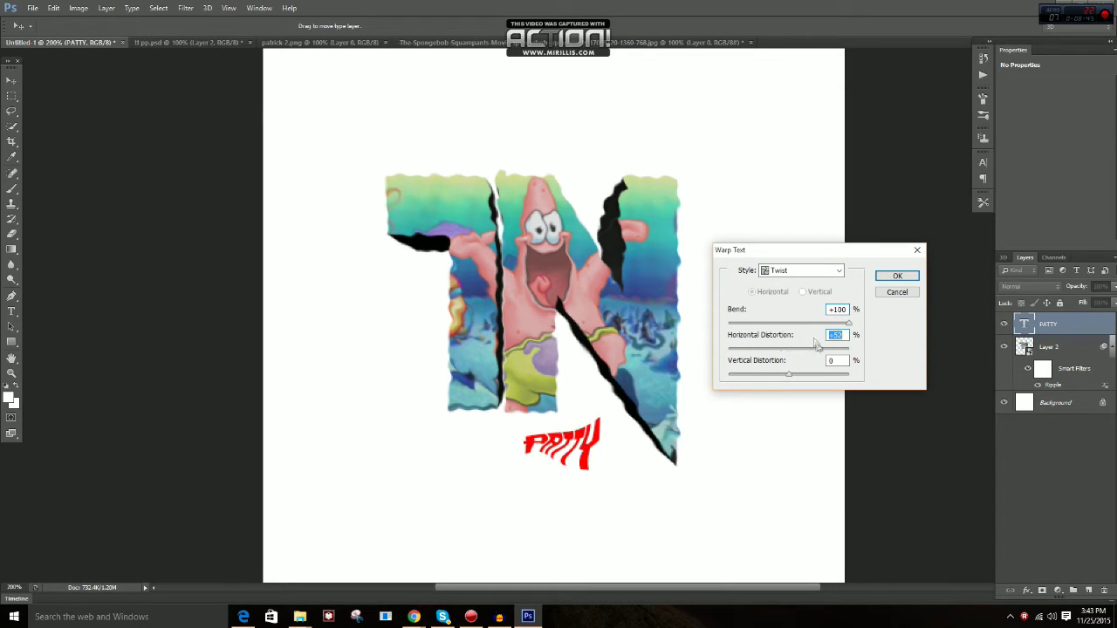
Try the Arc and Flag warp styles on PATTY, lowering the Flag bend to -15%
left_click(814, 273)
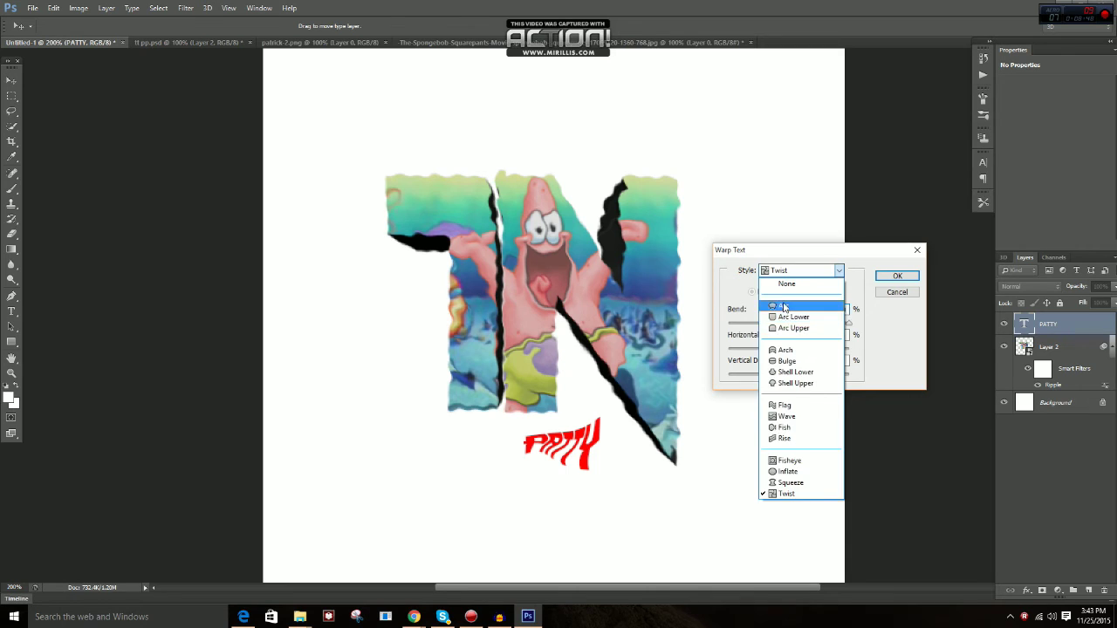
left_click(783, 308)
left_click(799, 272)
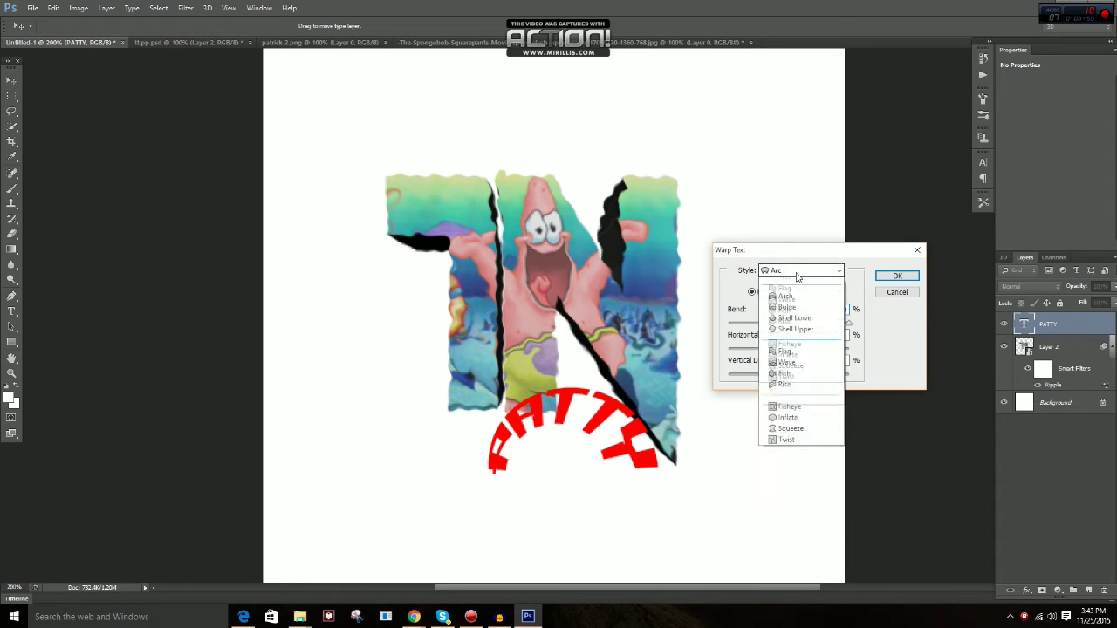
left_click(785, 407)
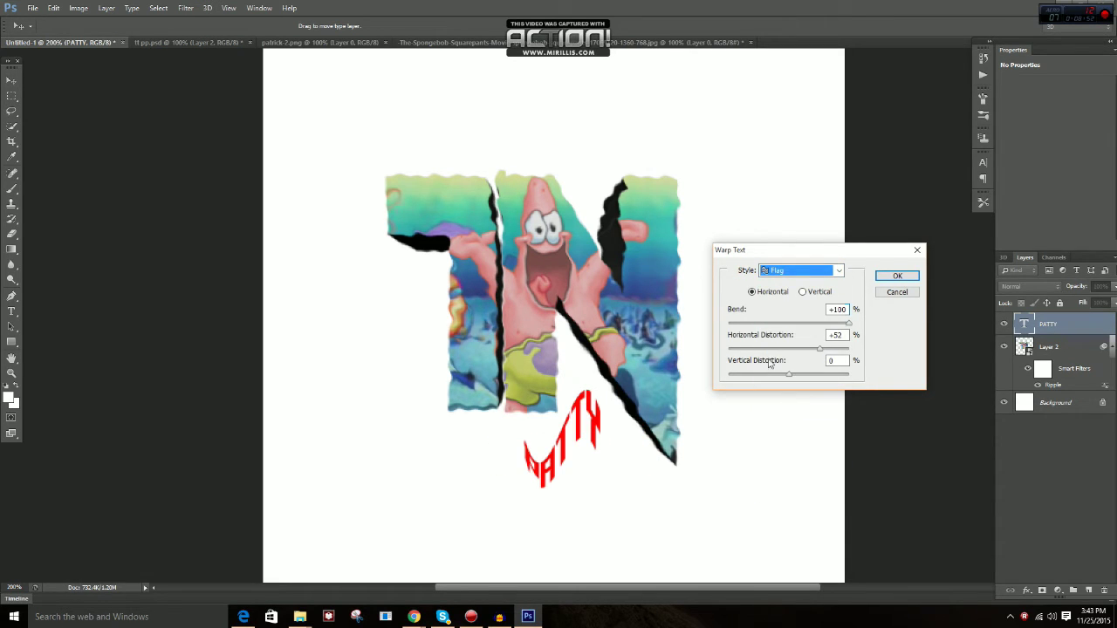
left_click_drag(848, 324, 780, 325)
Switch PATTY's warp style to Fish, set a moderate positive bend, and apply the warp
left_click(788, 272)
left_click(785, 433)
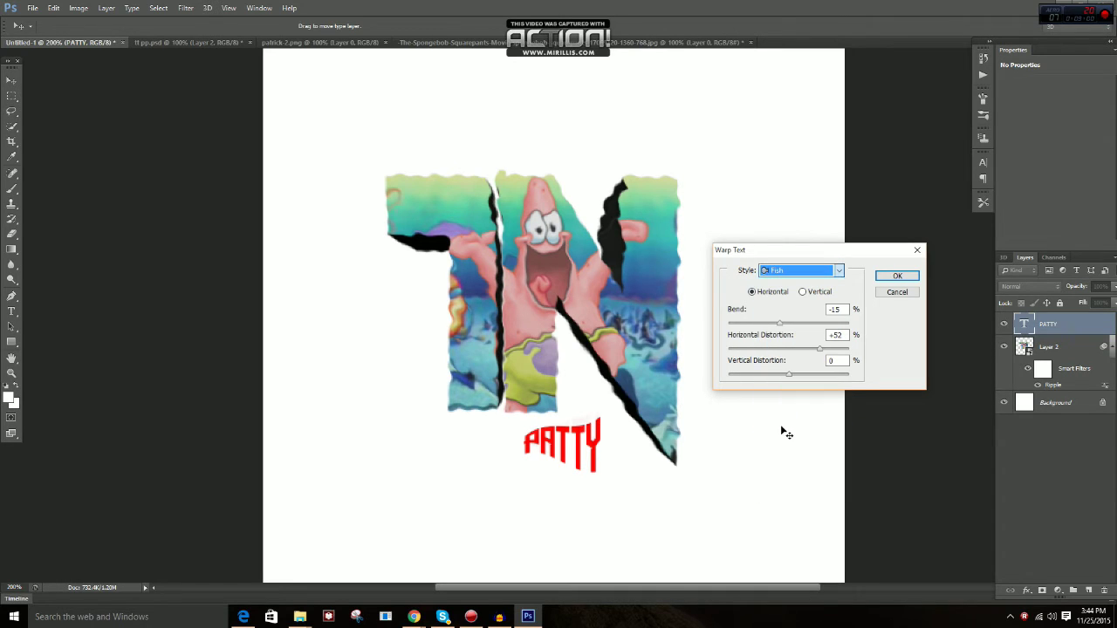
mouse_move(780, 324)
left_mouse_down()
mouse_move(857, 319)
mouse_move(792, 325)
left_mouse_up()
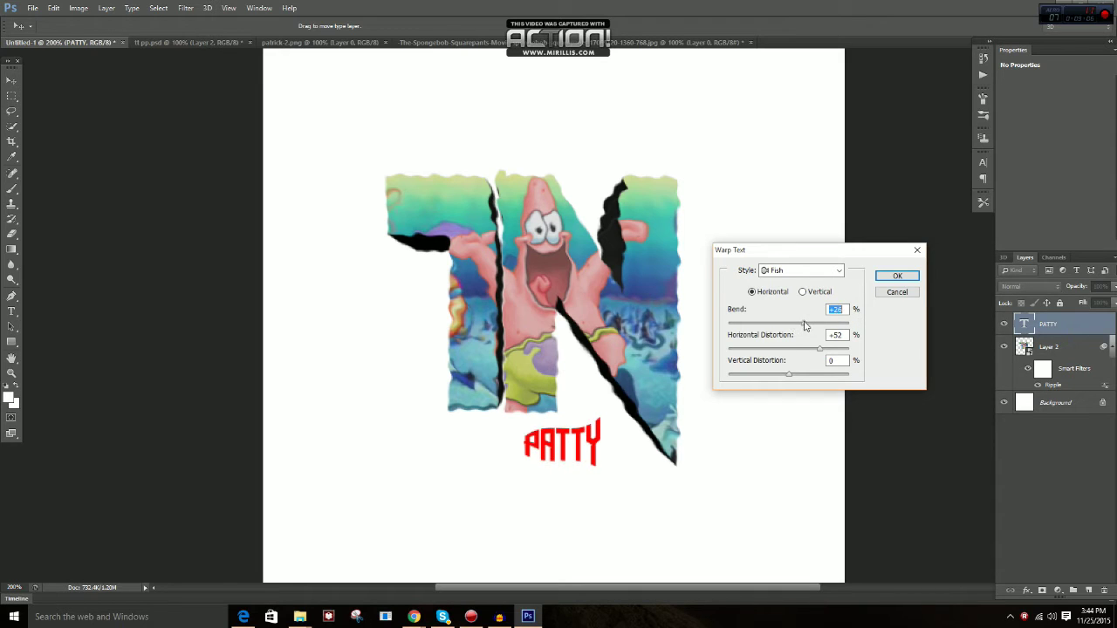
left_click(897, 276)
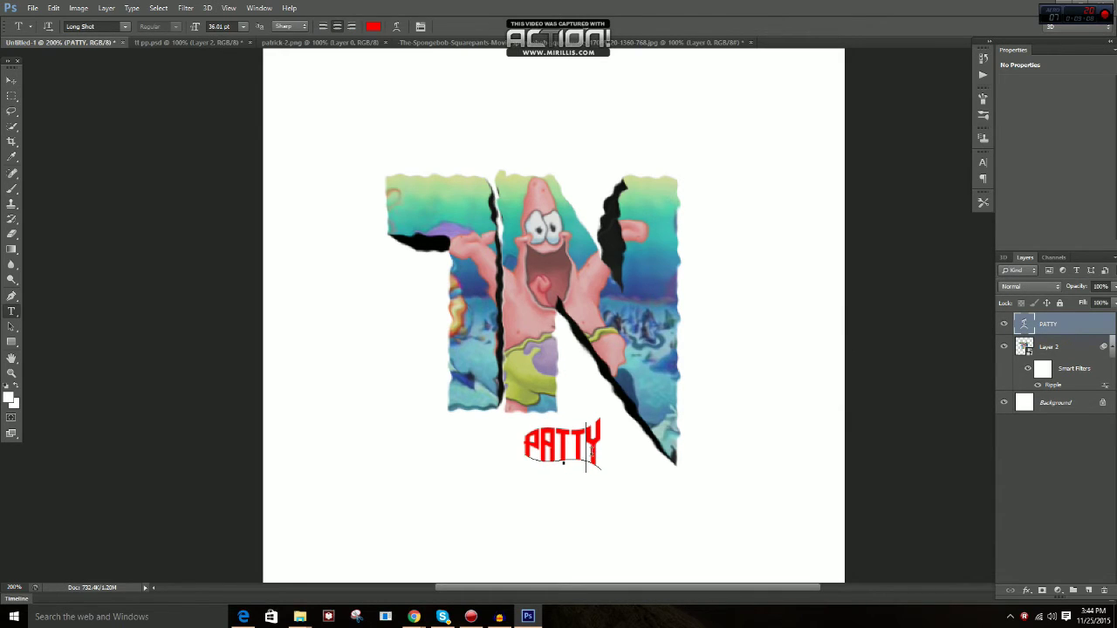
Enlarge the whole PATTY text slightly and reposition it just beneath the TN letters
left_click(573, 465)
key("ctrl+a")
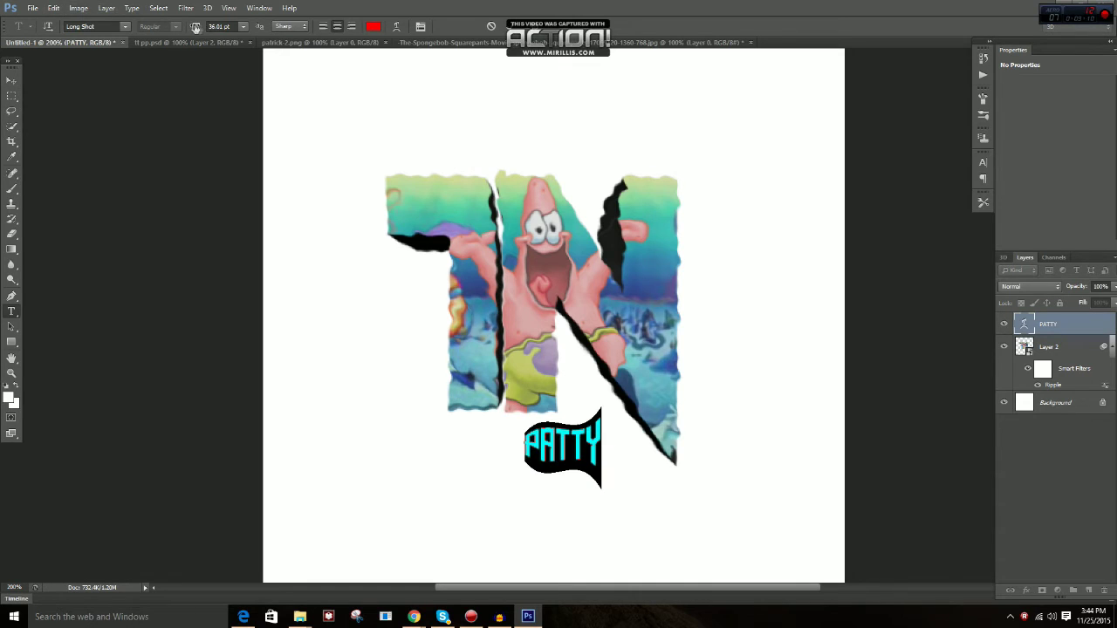
left_click_drag(196, 27, 194, 32)
left_click(11, 79)
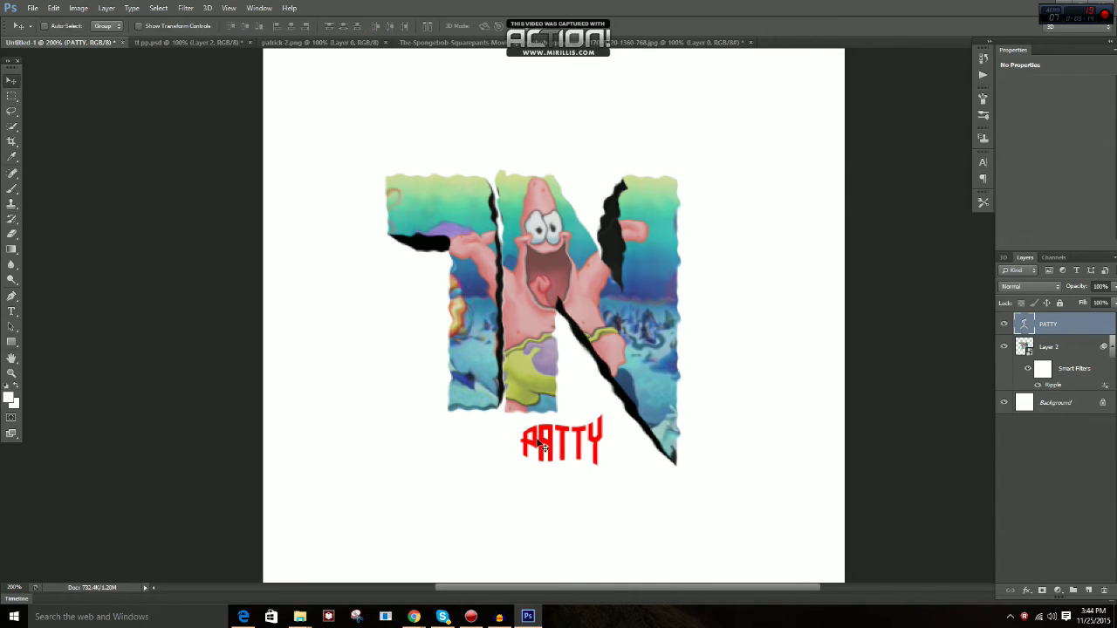
mouse_move(571, 454)
left_mouse_down()
mouse_move(565, 443)
mouse_move(515, 456)
mouse_move(582, 445)
left_mouse_up()
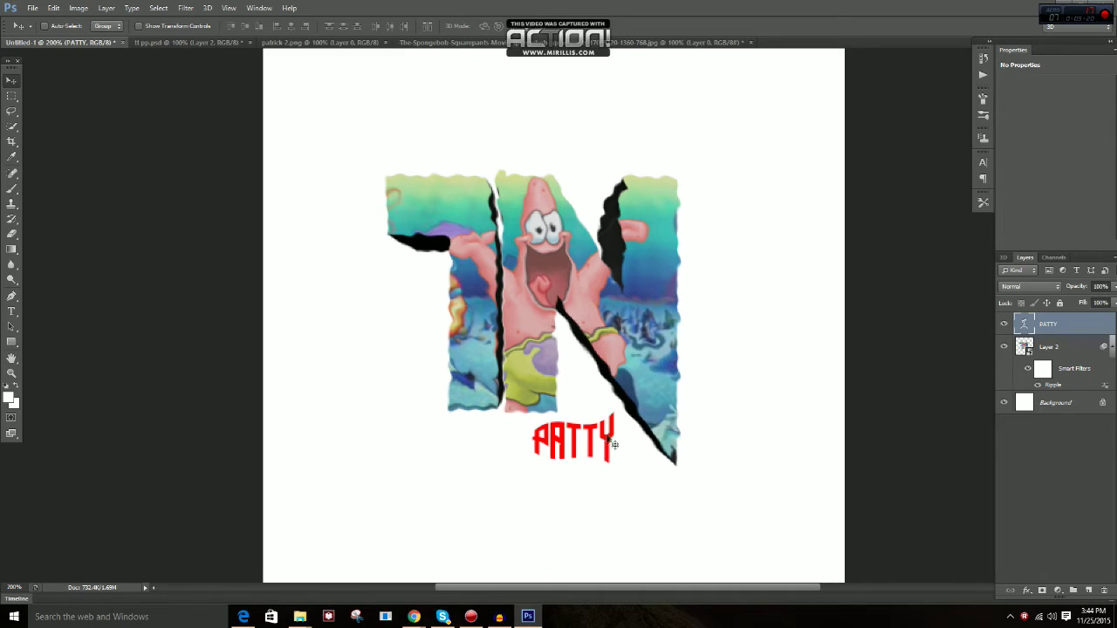
mouse_move(614, 445)
left_mouse_down()
mouse_move(588, 453)
mouse_move(600, 459)
left_mouse_up()
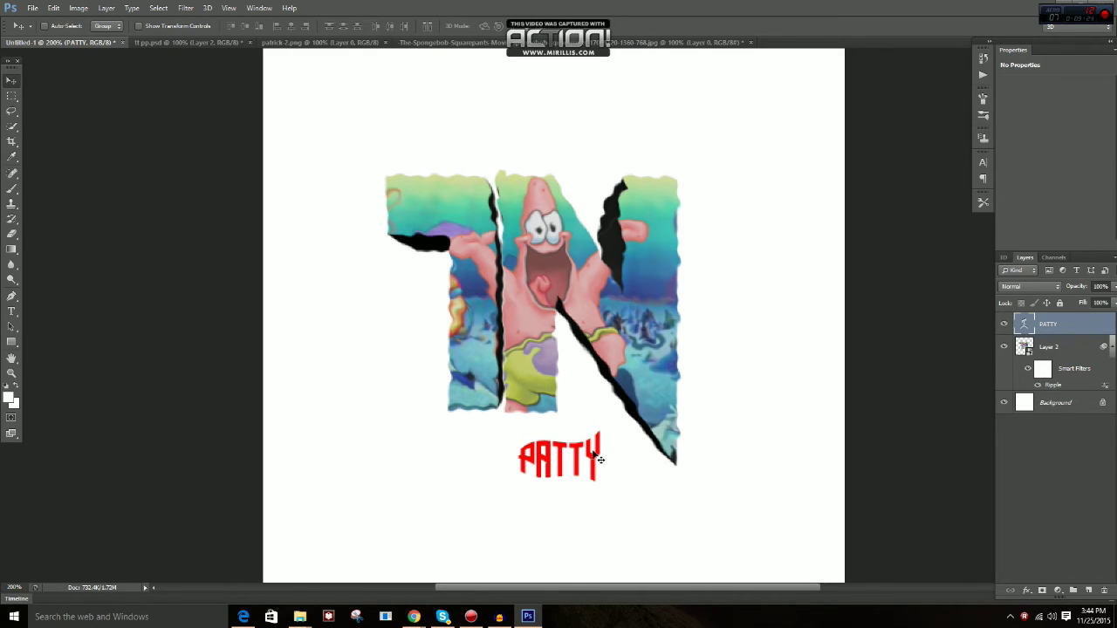
Add a Gradient Overlay to the PATTY layer's style and open its gradient for editing
right_click(1066, 325)
left_click(943, 143)
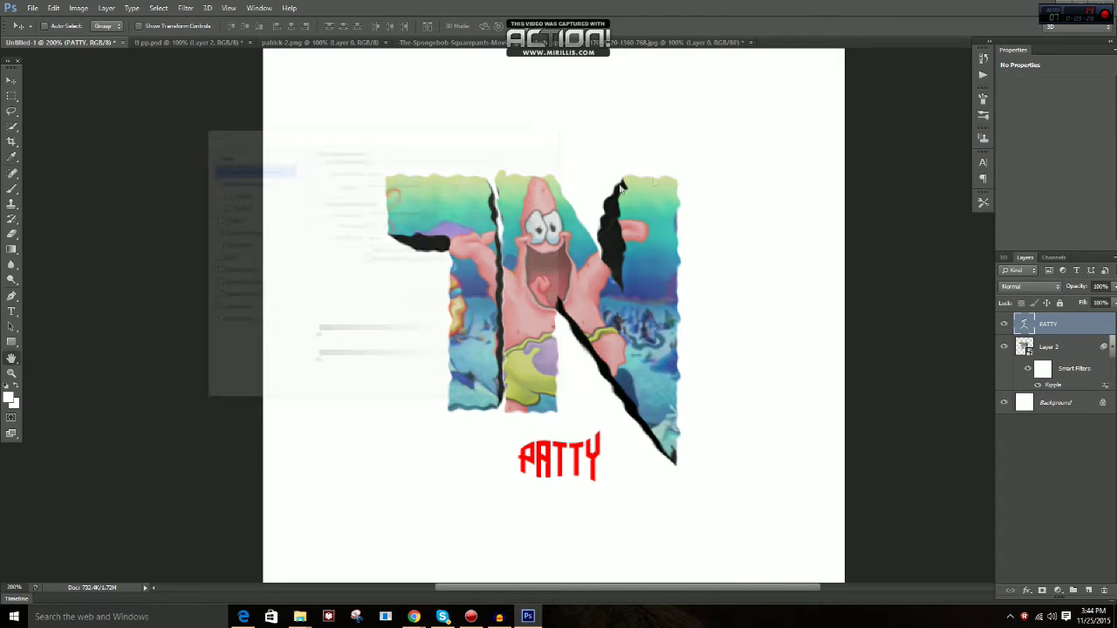
left_click_drag(332, 129, 52, 341)
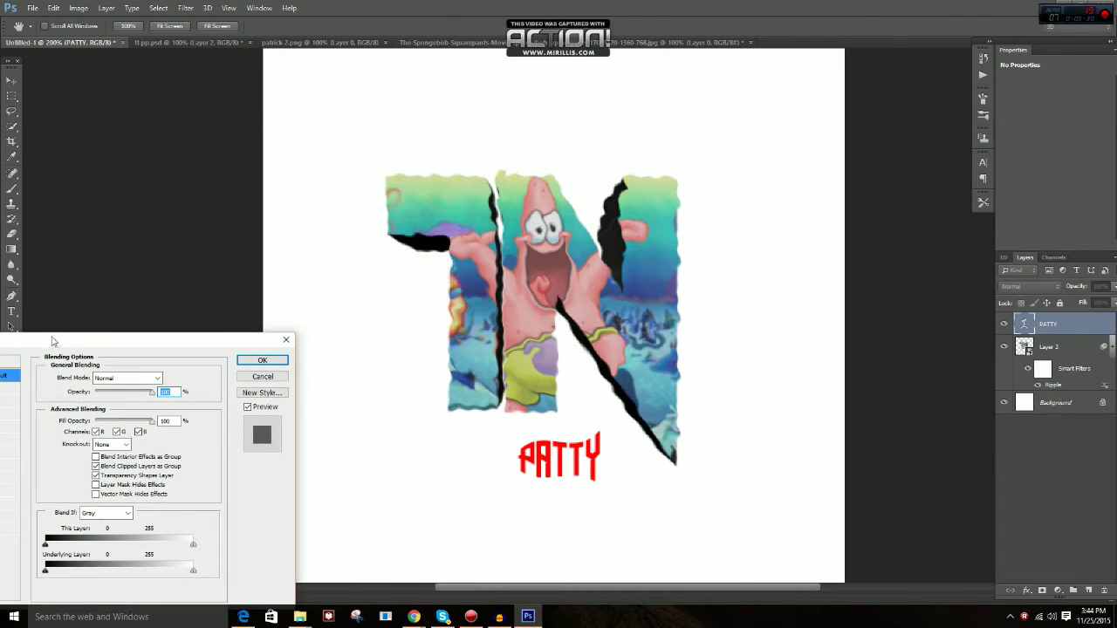
left_click_drag(150, 349, 234, 342)
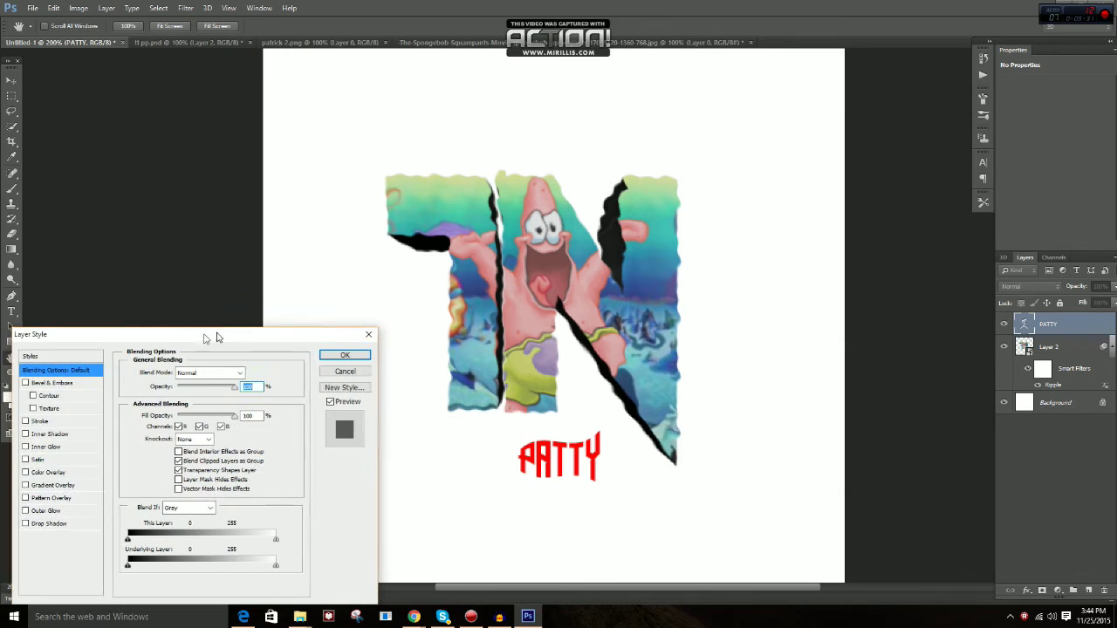
left_click(40, 488)
left_click(178, 401)
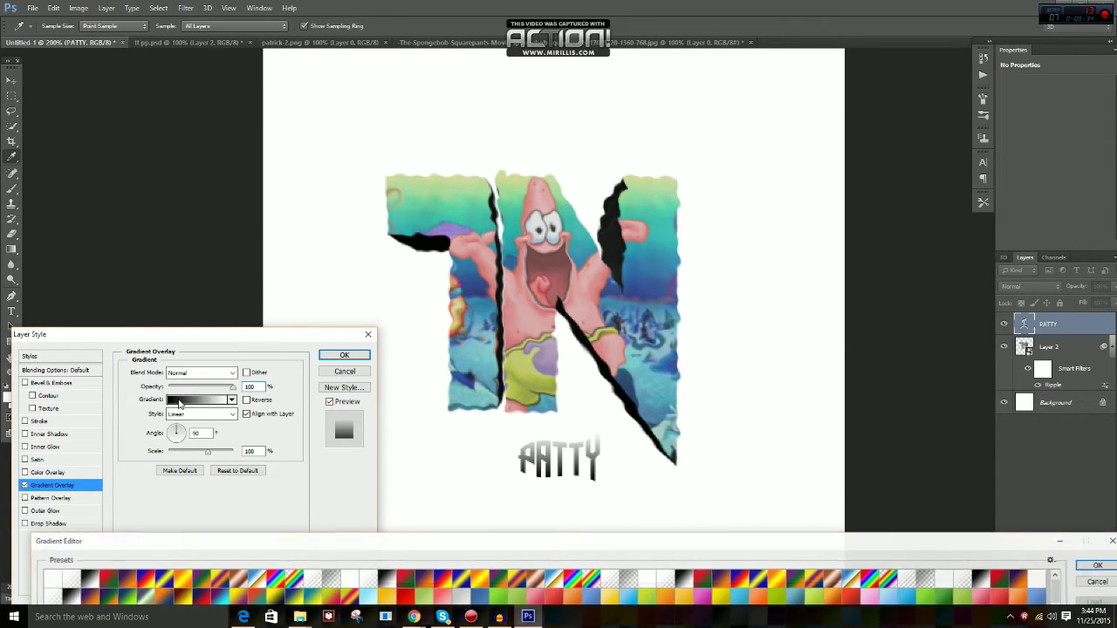
Try several blue and green gradient presets on the PATTY overlay and apply a bright blue one
scroll(558, 591, "down", 1)
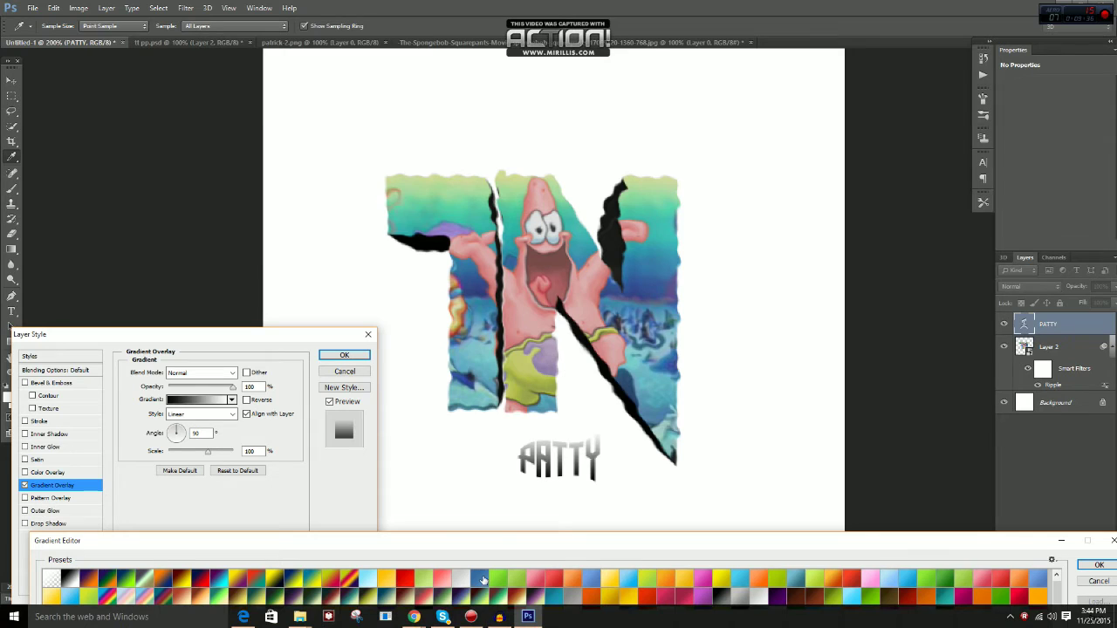
left_click(481, 580)
left_click(500, 581)
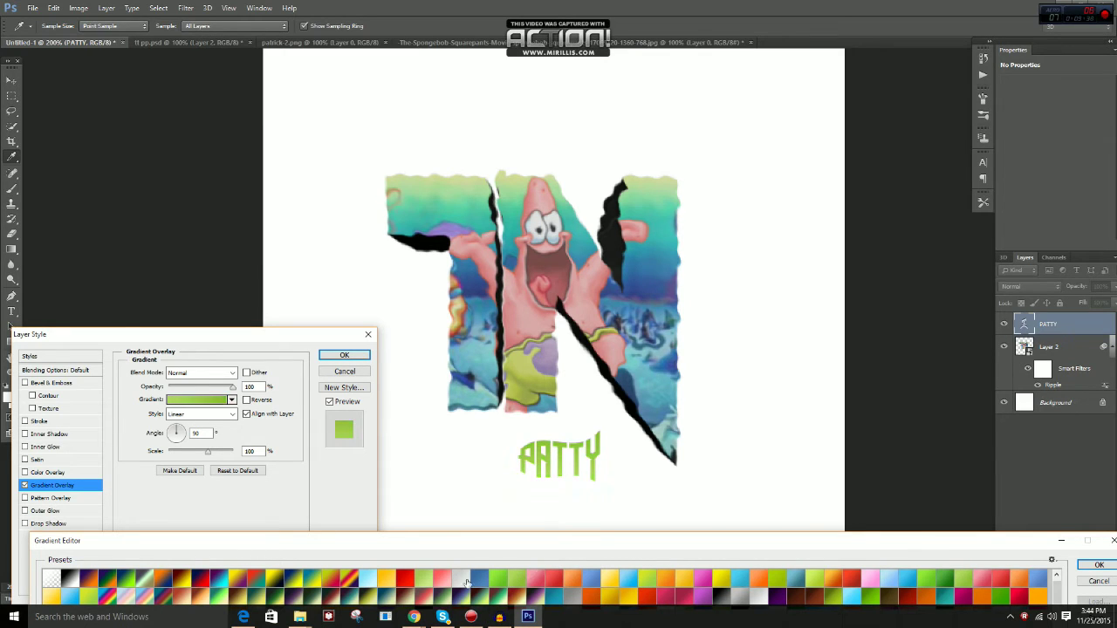
left_click(478, 580)
left_click(627, 580)
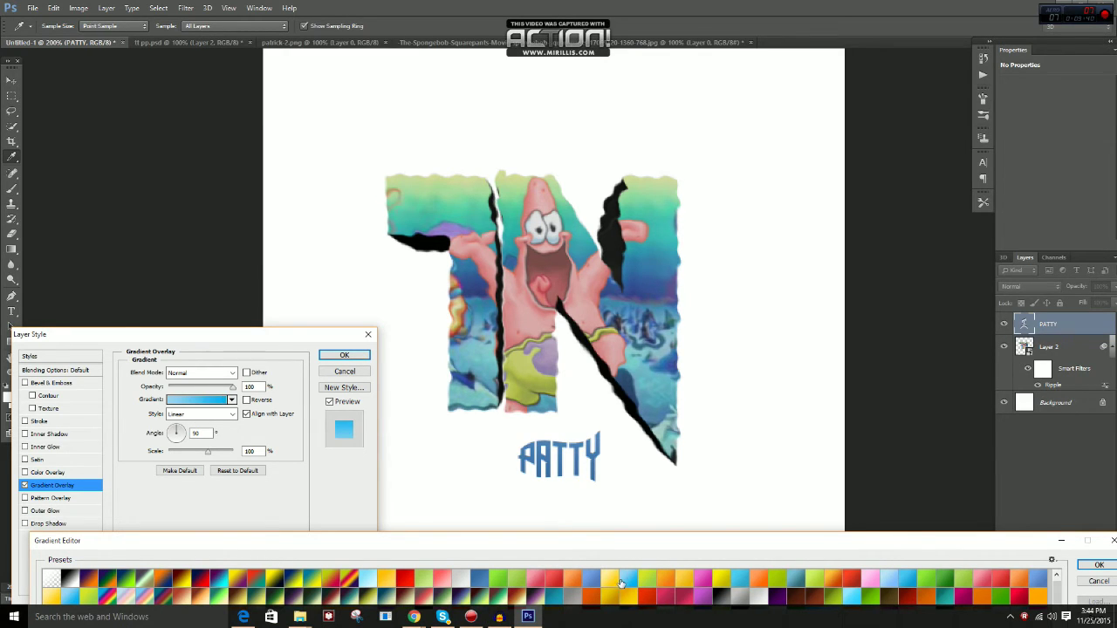
left_click(843, 596)
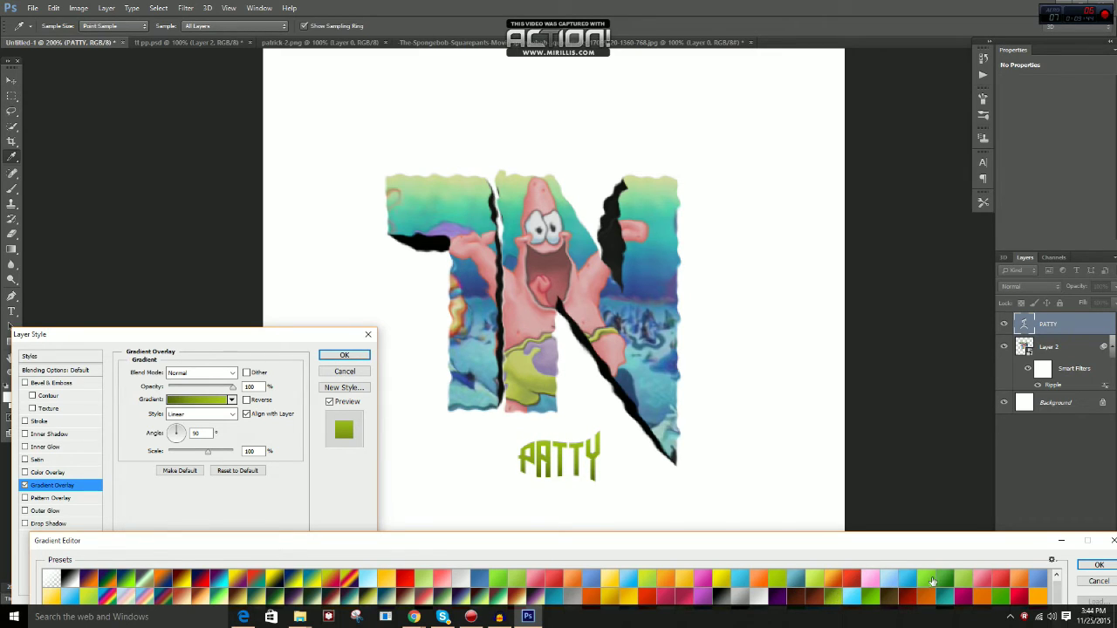
left_click(904, 580)
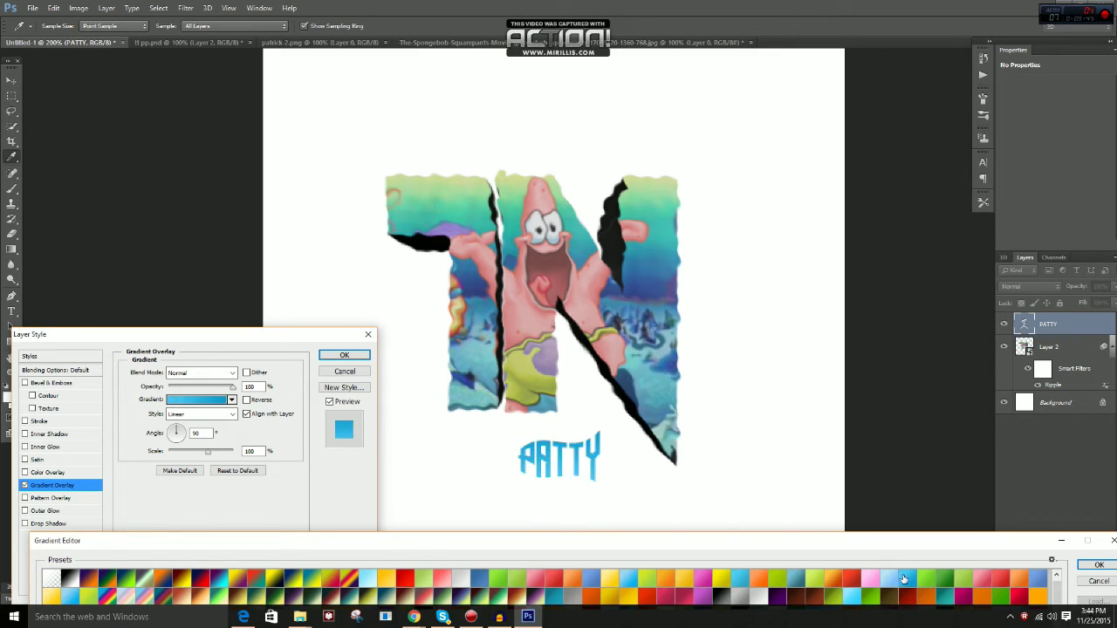
left_click(1098, 567)
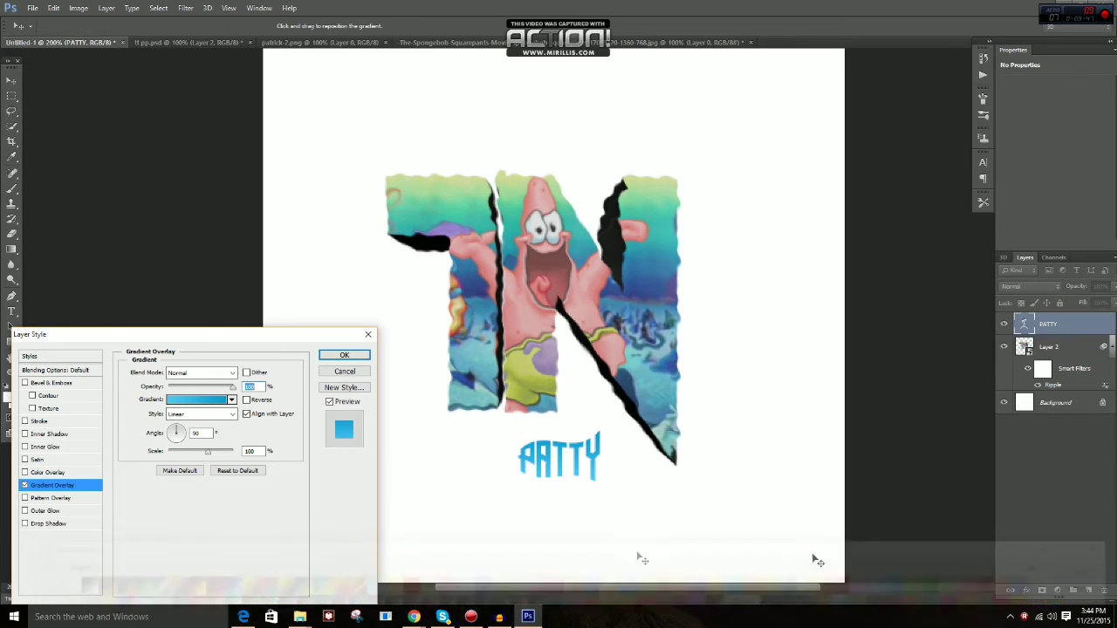
Add an Inner Glow to PATTY and set its colour to blue-violet #3c00ff
left_click(45, 447)
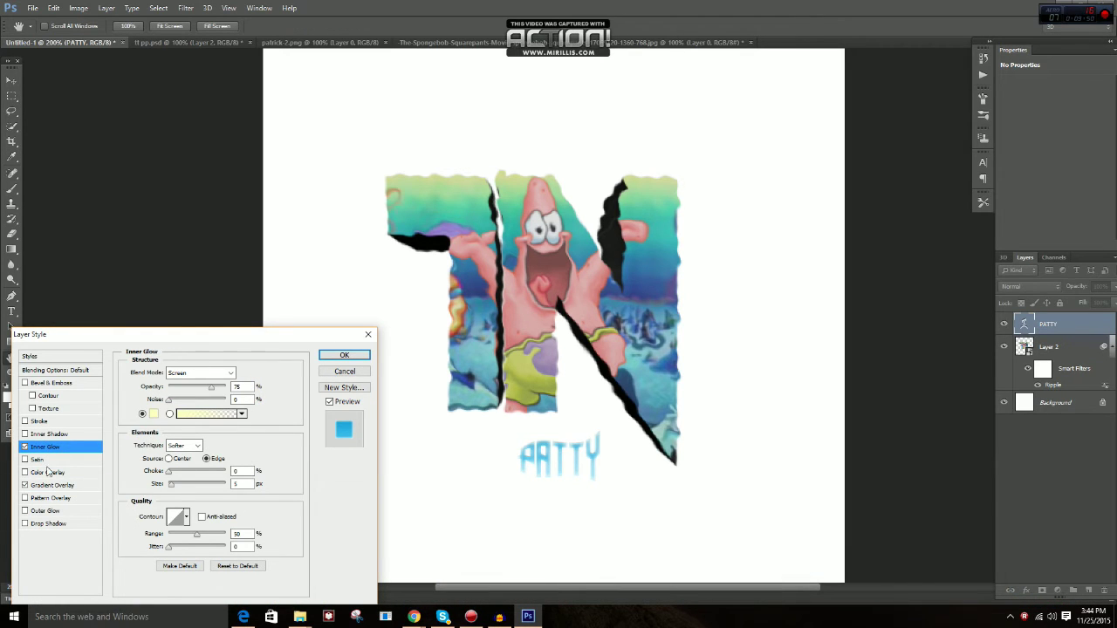
left_click(153, 414)
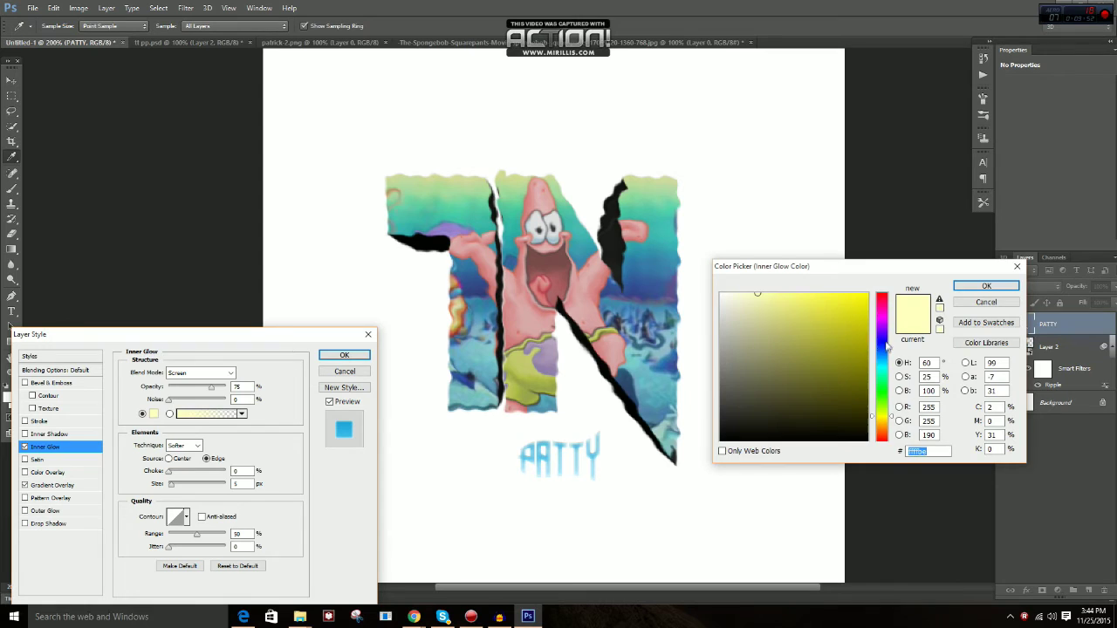
left_click(885, 339)
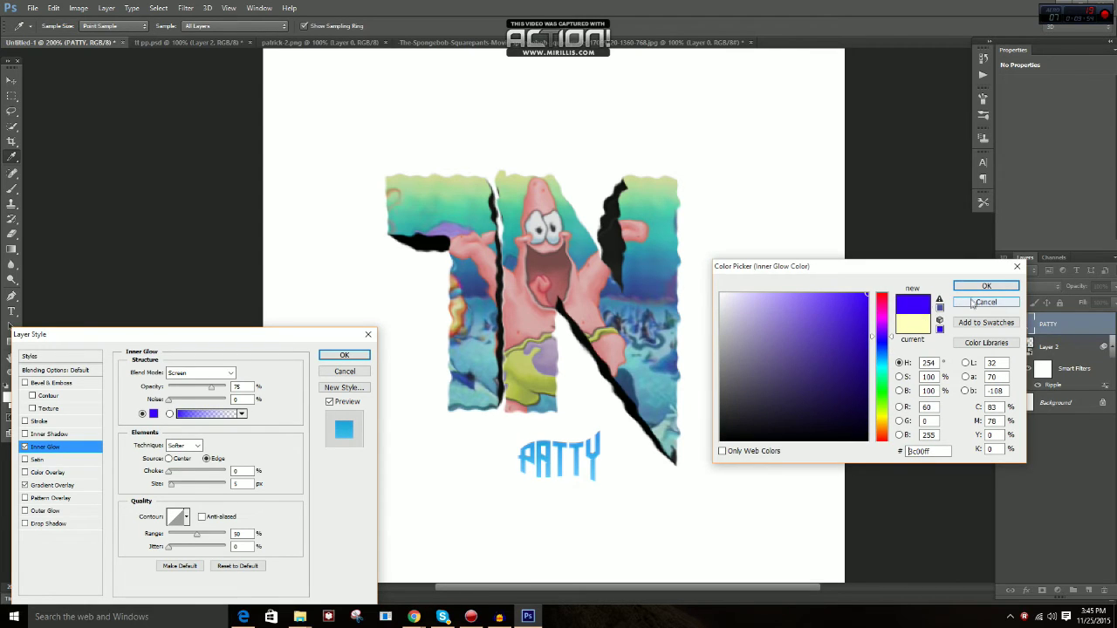
left_click(986, 286)
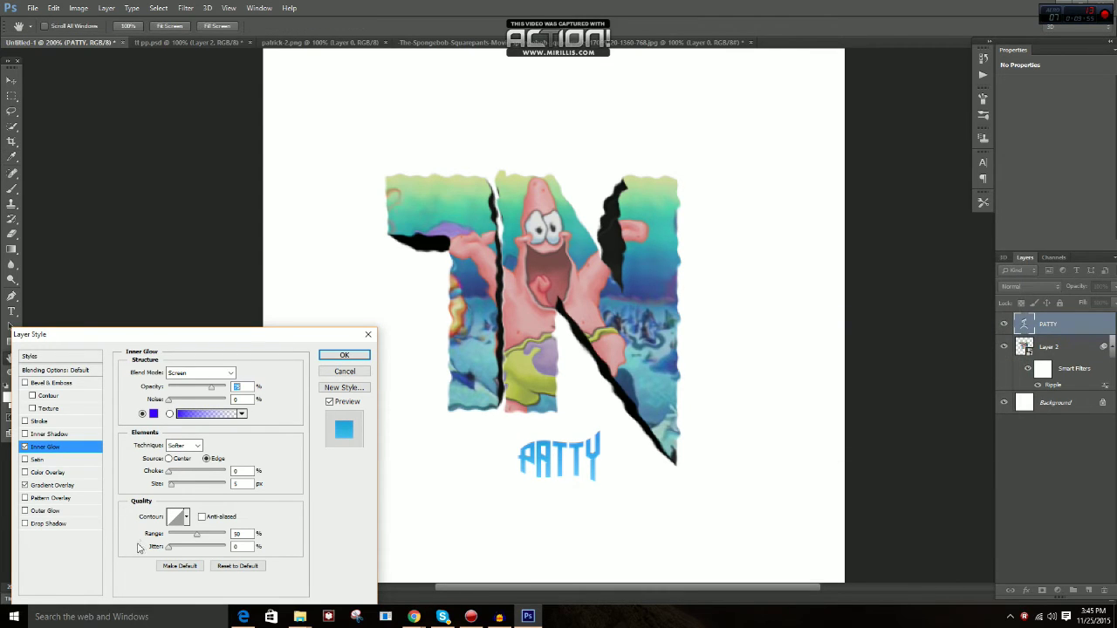
Try a Drop Shadow on PATTY with distance and size at 0 px, and disable it again
left_click(36, 524)
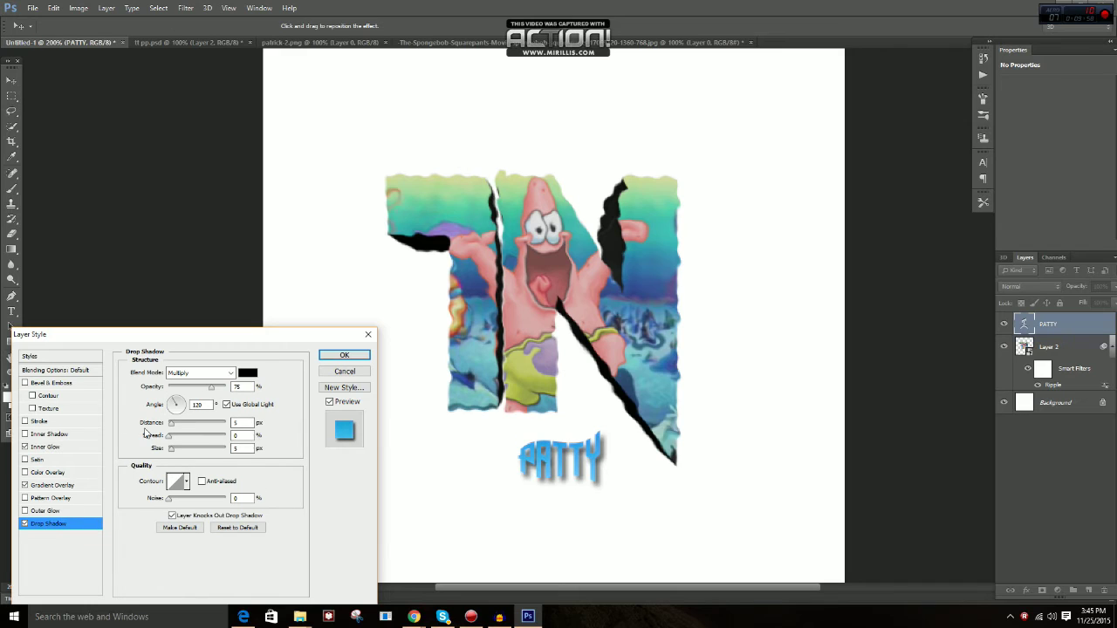
left_click_drag(171, 424, 168, 453)
left_click(25, 524)
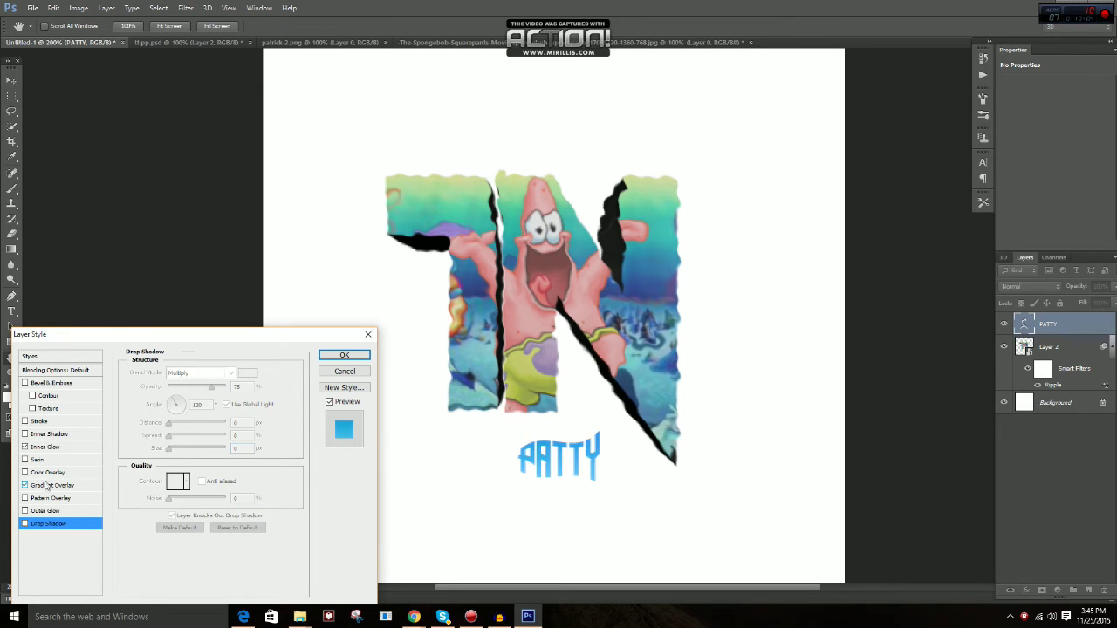
Try magenta and pink presets for PATTY's Gradient Overlay and apply the orange gradient
left_click(61, 485)
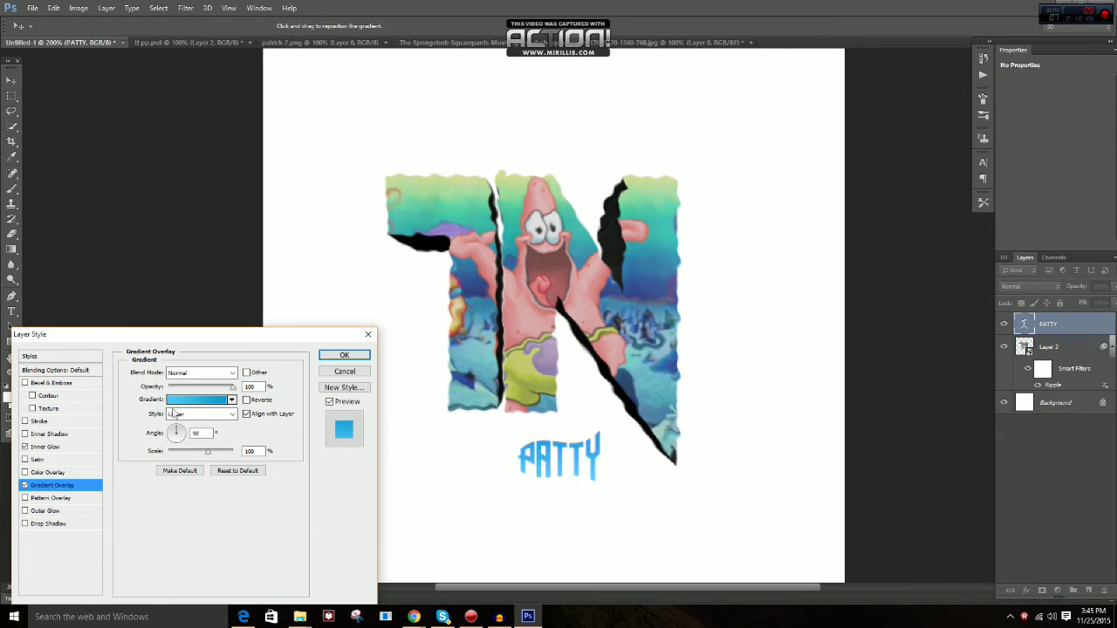
left_click(199, 398)
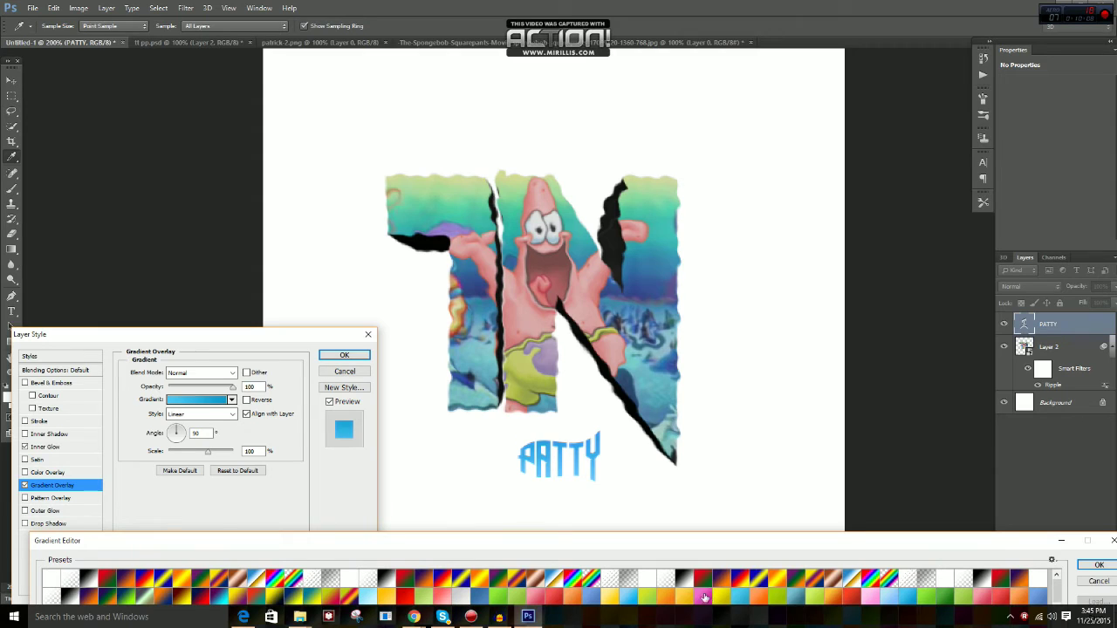
left_click(704, 598)
scroll(841, 569, "down", 4)
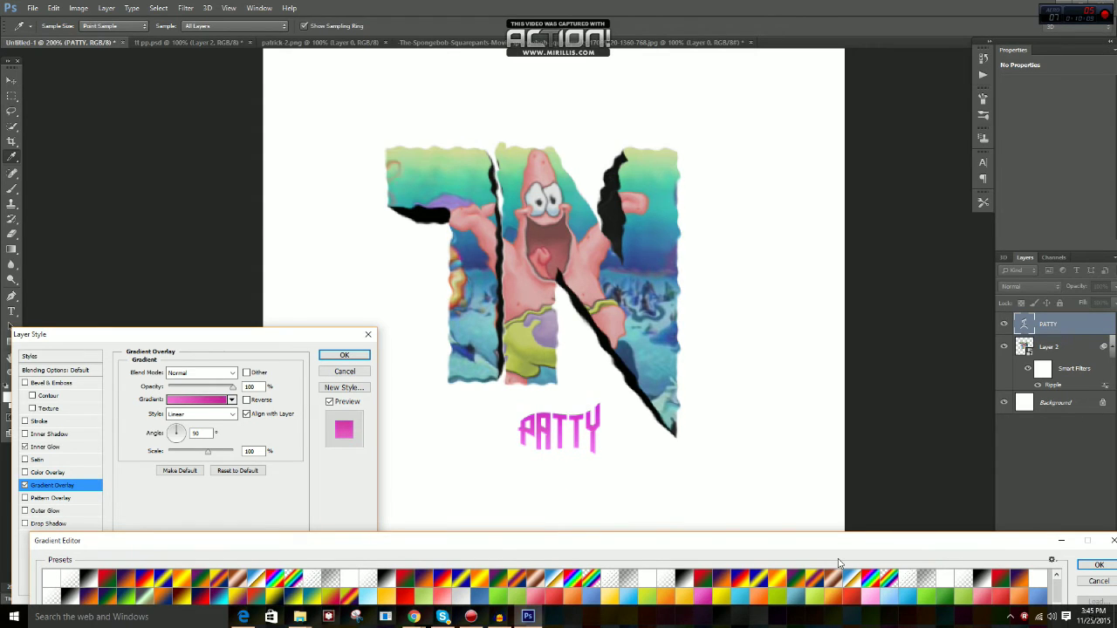
left_click(870, 596)
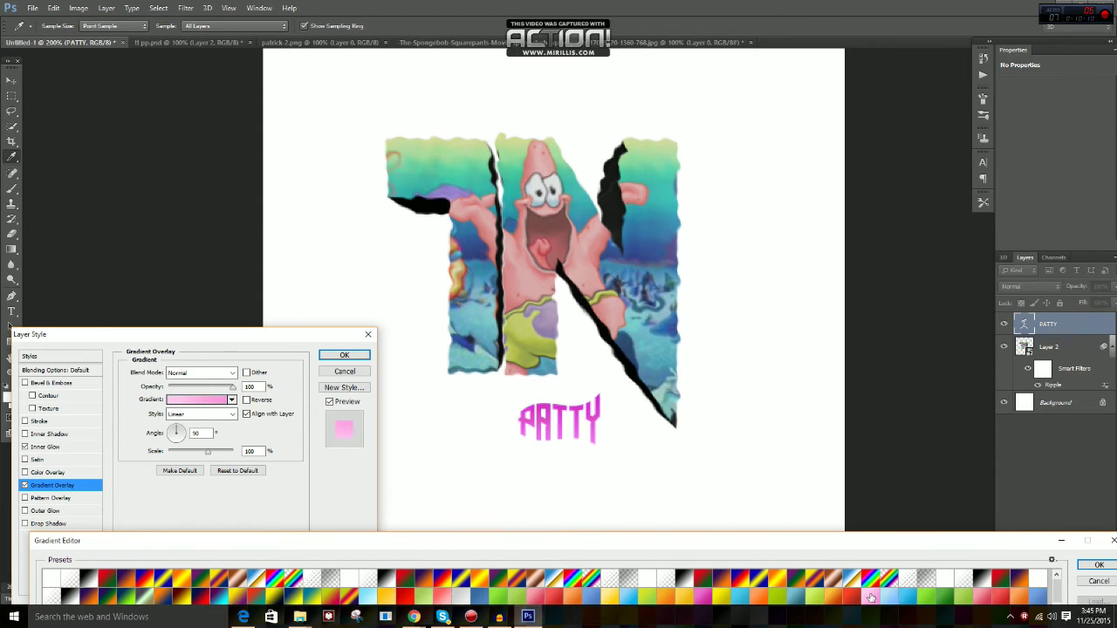
left_click(1026, 598)
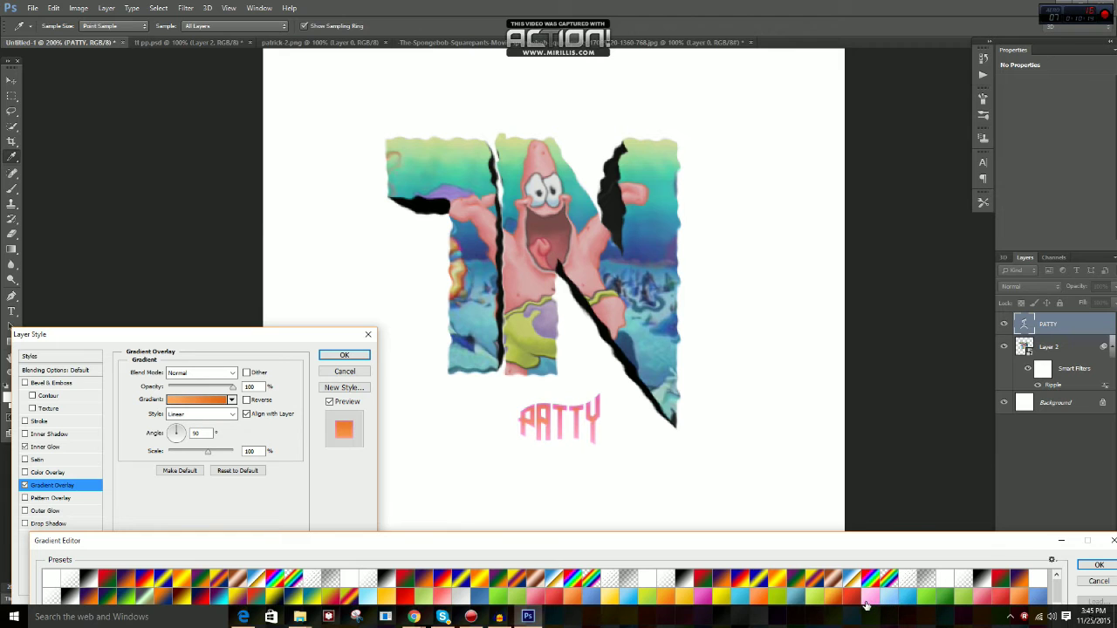
scroll(462, 579, "down", 3)
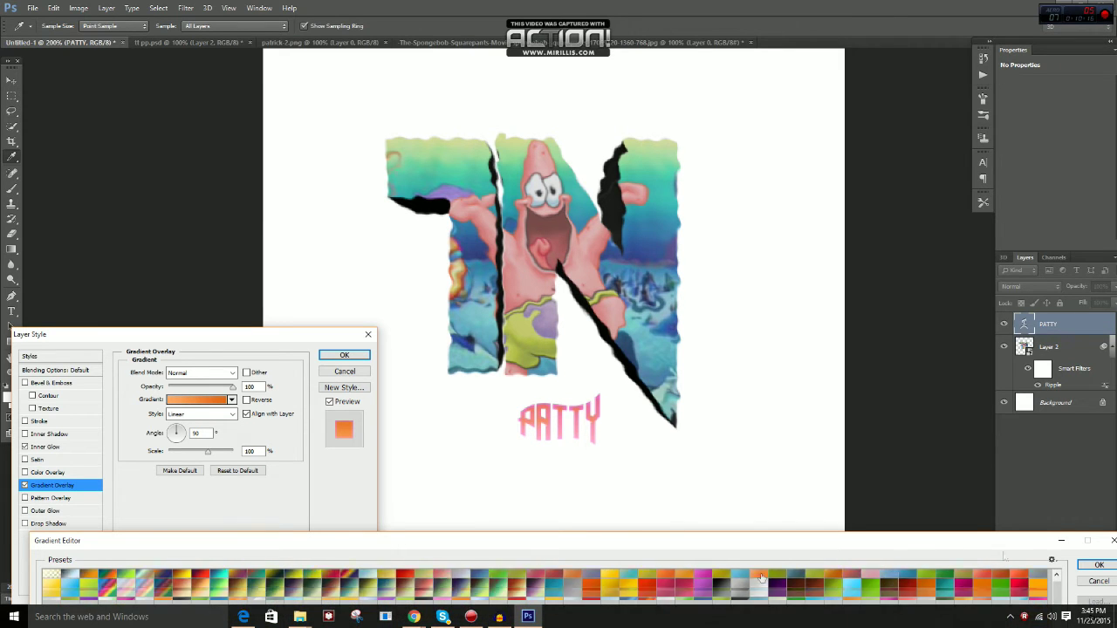
left_click(1105, 565)
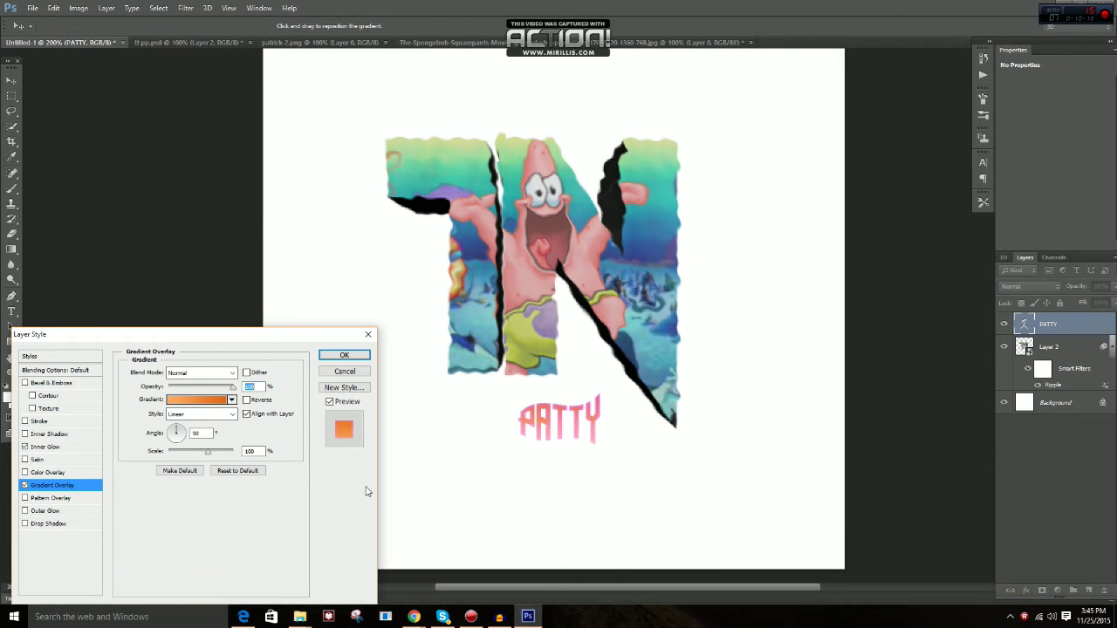
Try pale, cyan and teal Inner Glow colours on PATTY and settle on bright green #00ff42
left_click(46, 447)
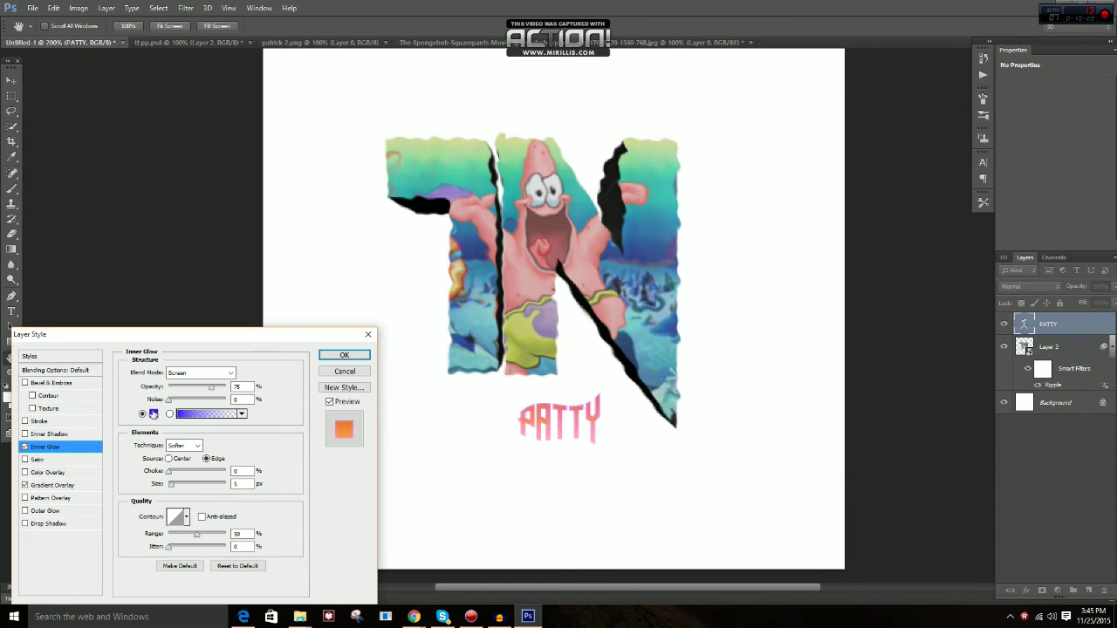
left_click(154, 414)
left_click_drag(886, 421, 888, 320)
mouse_move(820, 337)
left_mouse_down()
mouse_move(801, 317)
mouse_move(760, 316)
left_mouse_up()
left_click(884, 366)
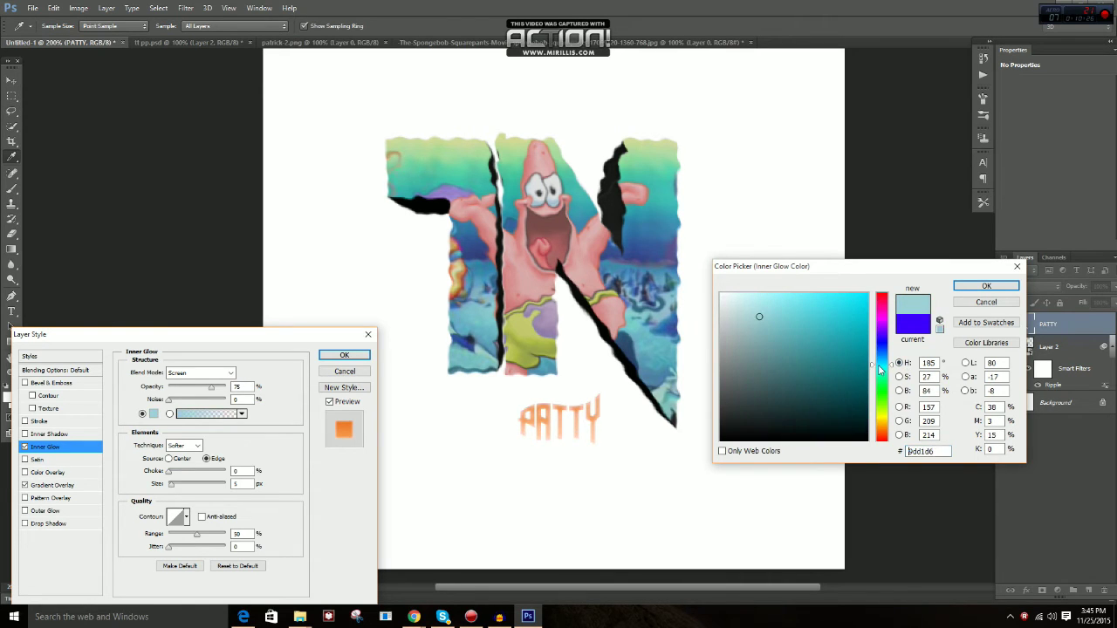
mouse_move(838, 332)
left_mouse_down()
mouse_move(911, 295)
mouse_move(805, 378)
mouse_move(950, 265)
mouse_move(830, 341)
mouse_move(841, 376)
mouse_move(875, 277)
mouse_move(843, 395)
left_mouse_up()
left_click(862, 306)
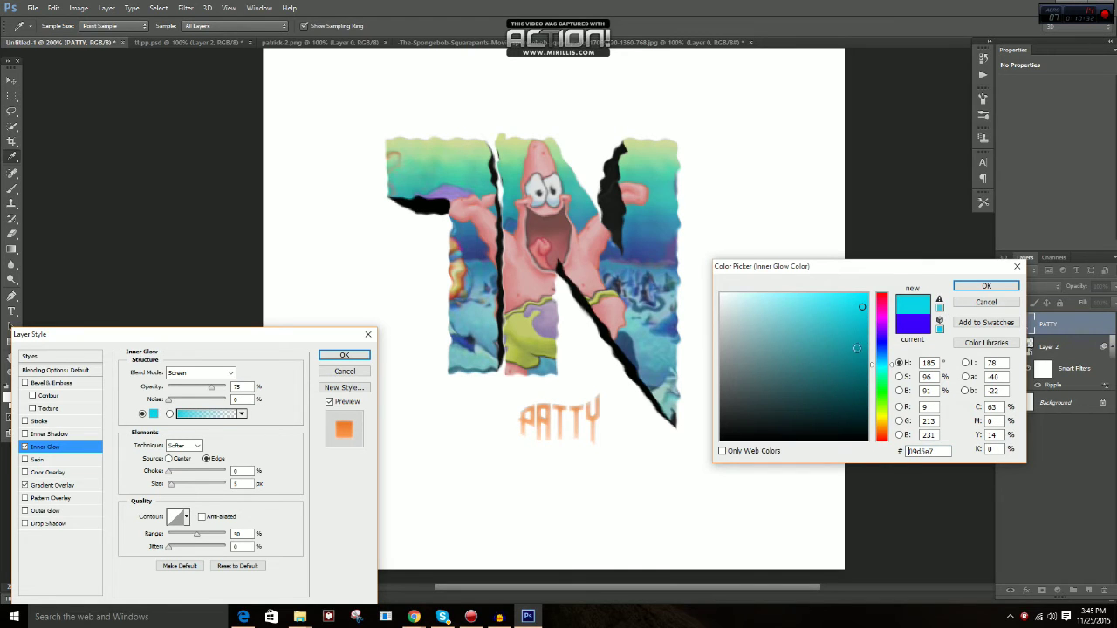
left_click(863, 348)
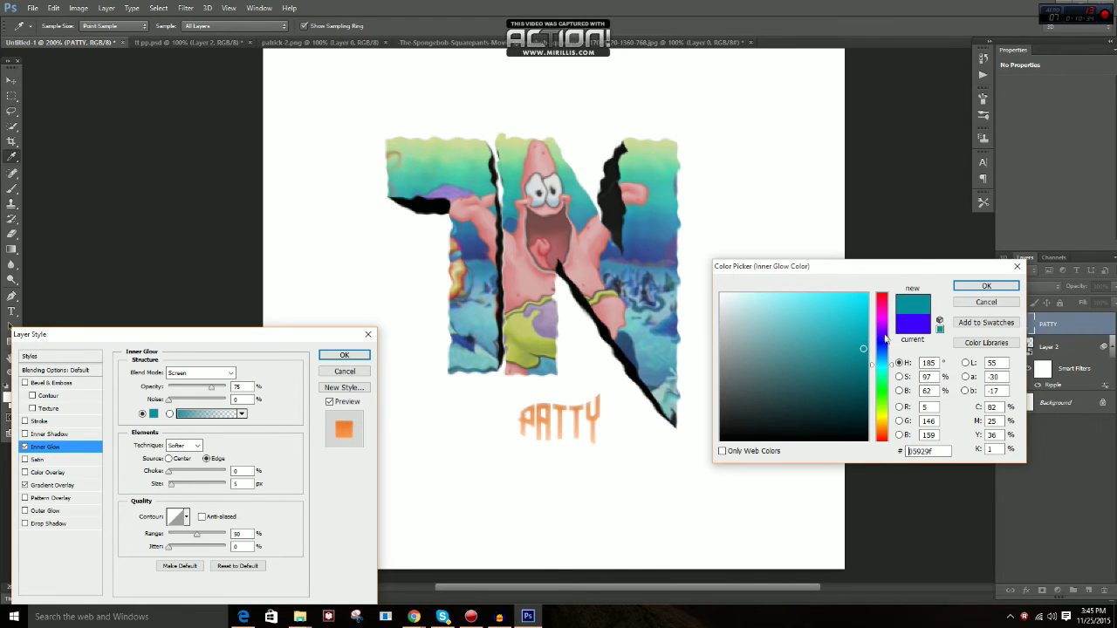
left_click(882, 387)
left_click(867, 294)
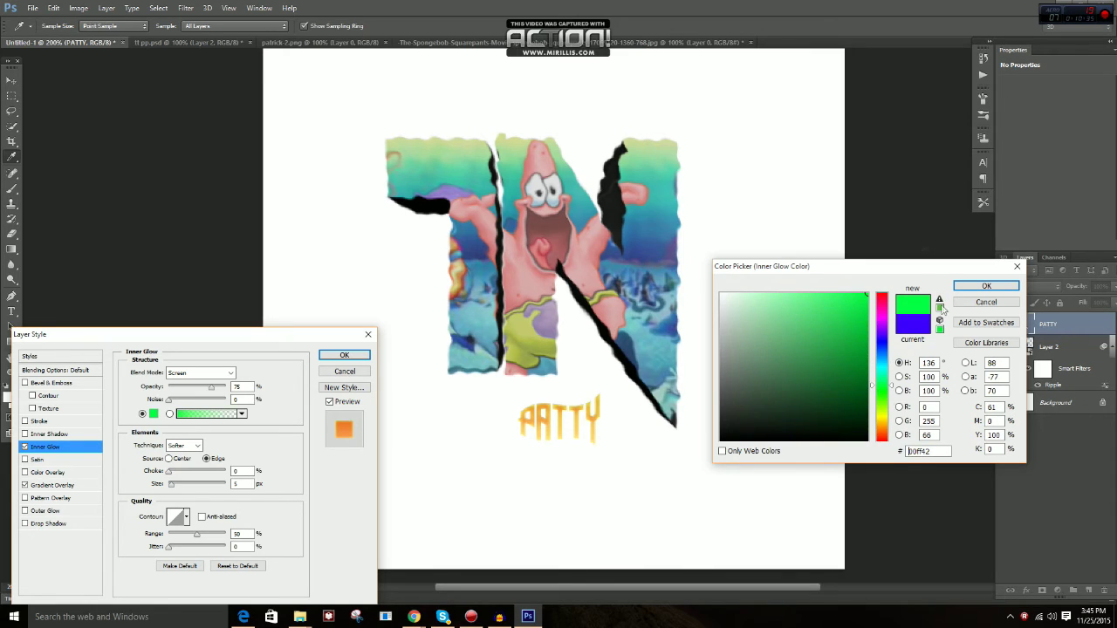
left_click(986, 287)
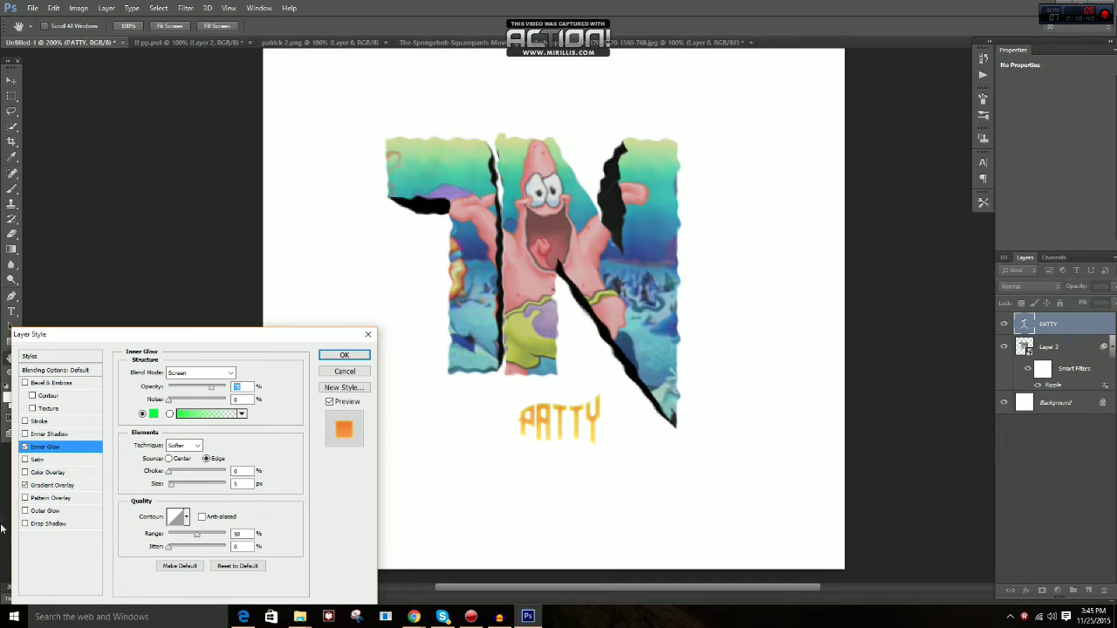
Change PATTY's Gradient Overlay to the dark purple-to-cyan preset and apply the layer style
left_click(53, 485)
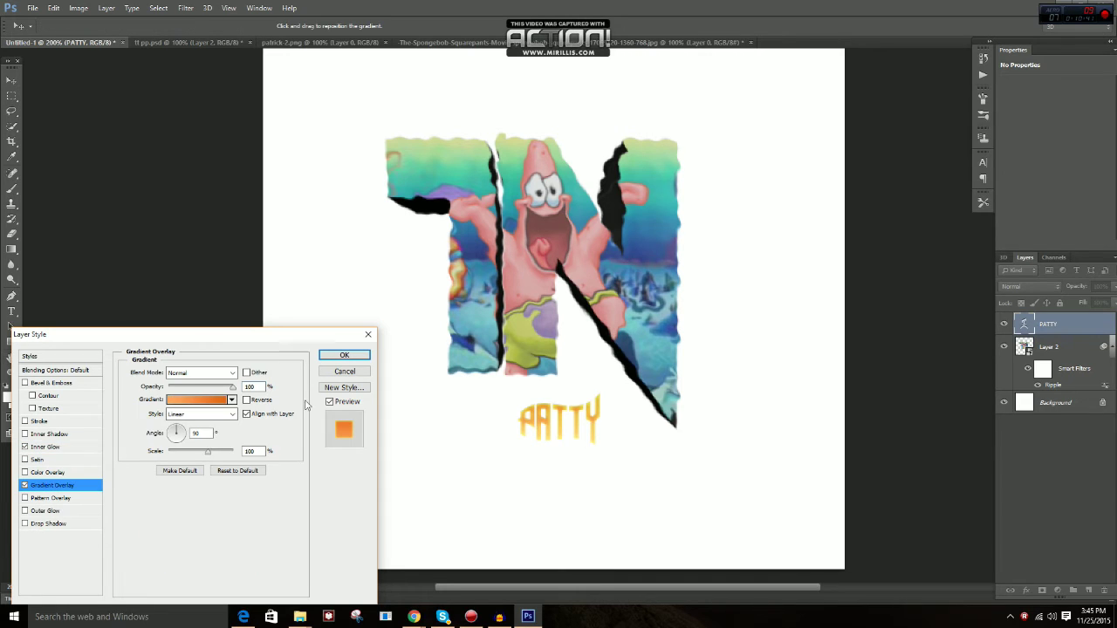
left_click(182, 413)
left_click(181, 425)
left_click(196, 399)
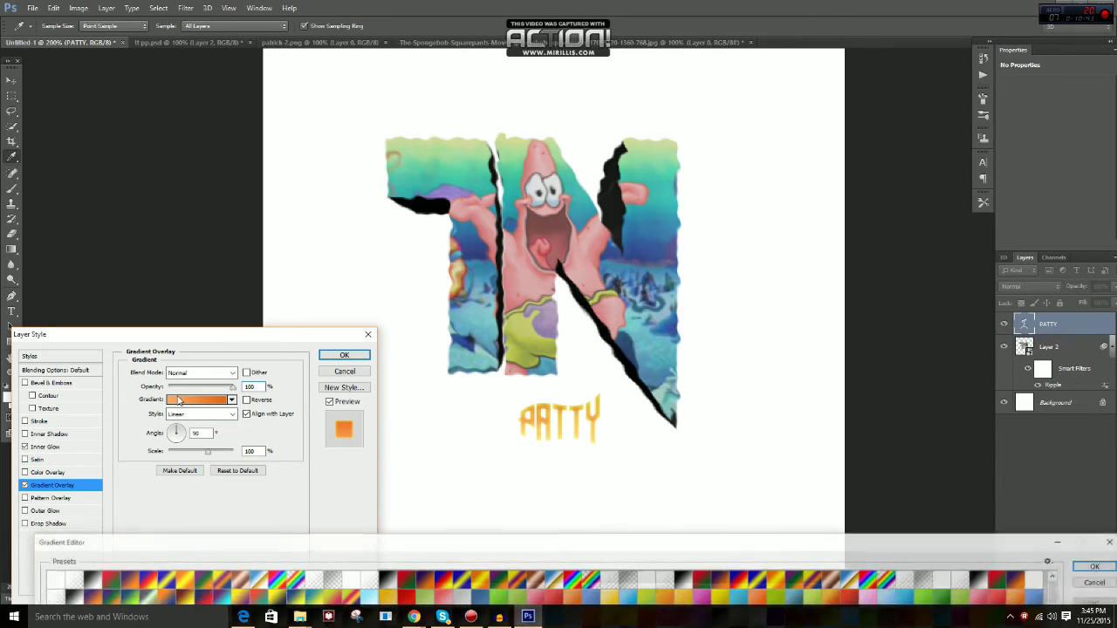
left_click(215, 599)
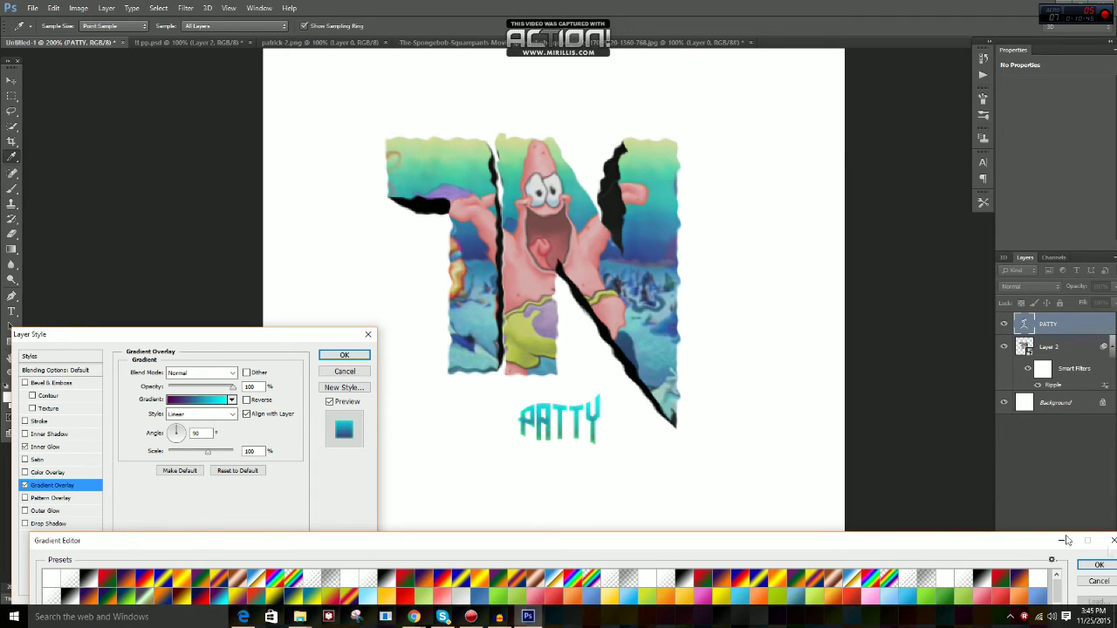
left_click(1098, 565)
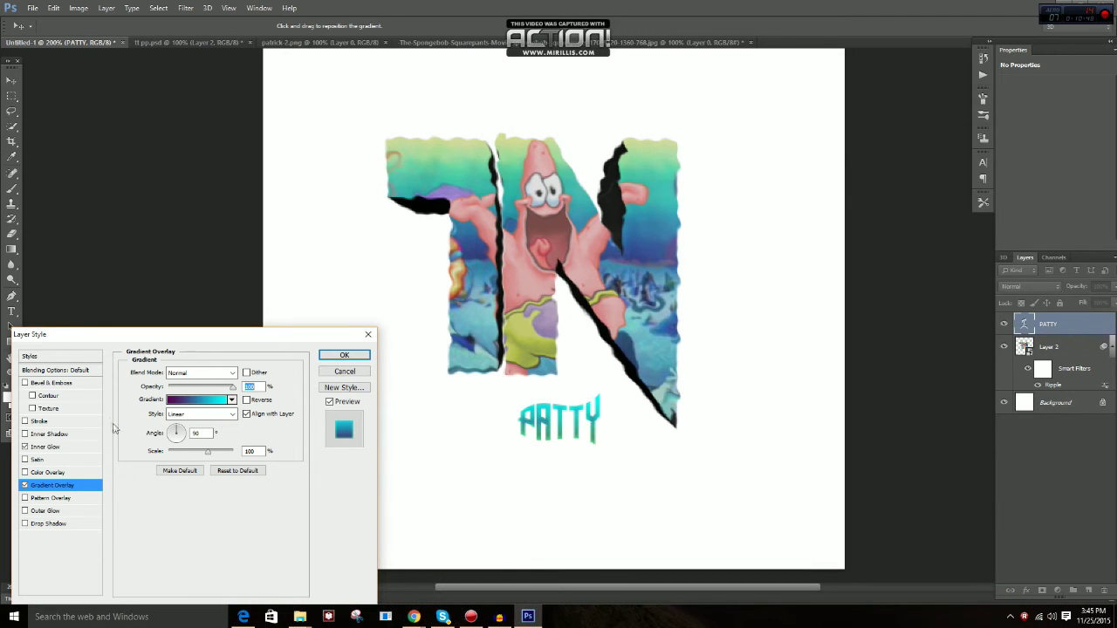
left_click(344, 355)
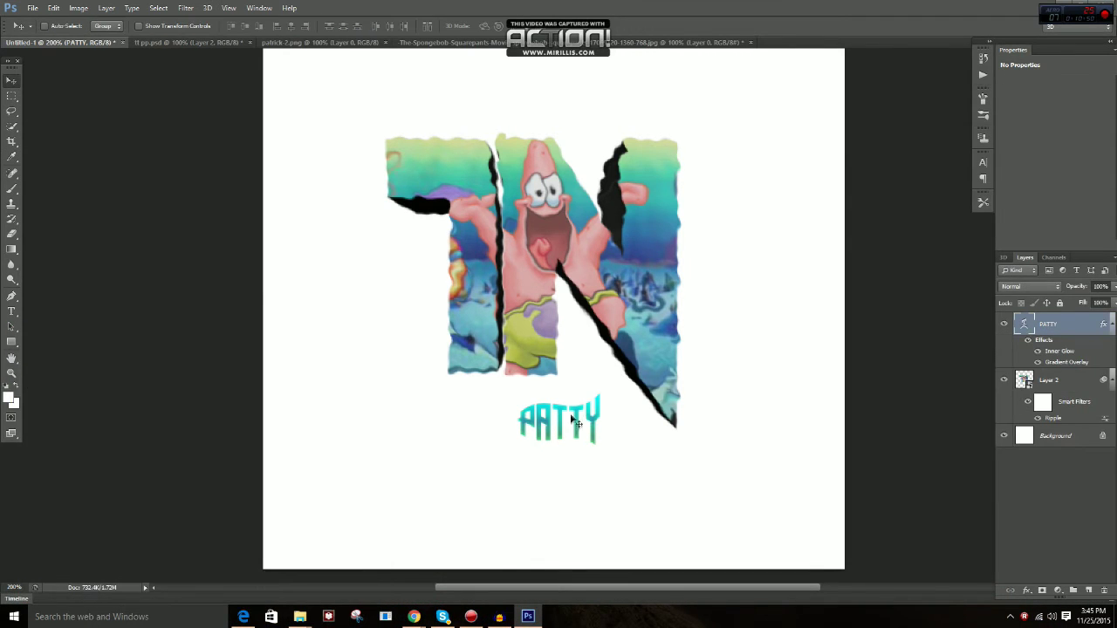
Reposition the PATTY text just beneath the TN letters, close to the middle stem and the N's diagonal
left_click_drag(576, 422, 581, 403)
key("ctrl+minus")
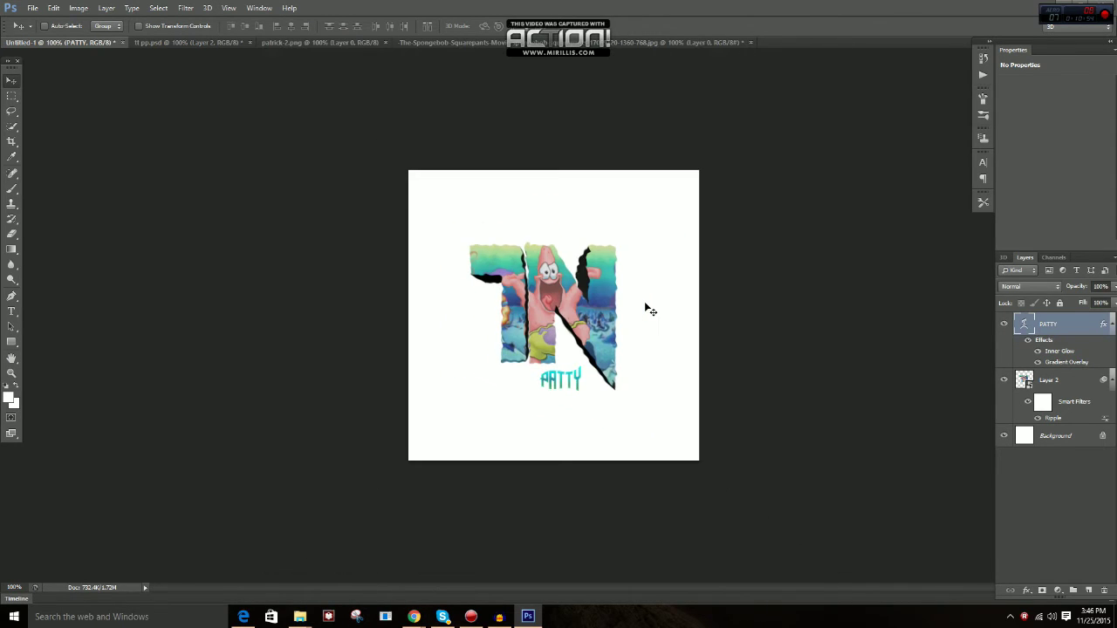
key("ctrl+plus")
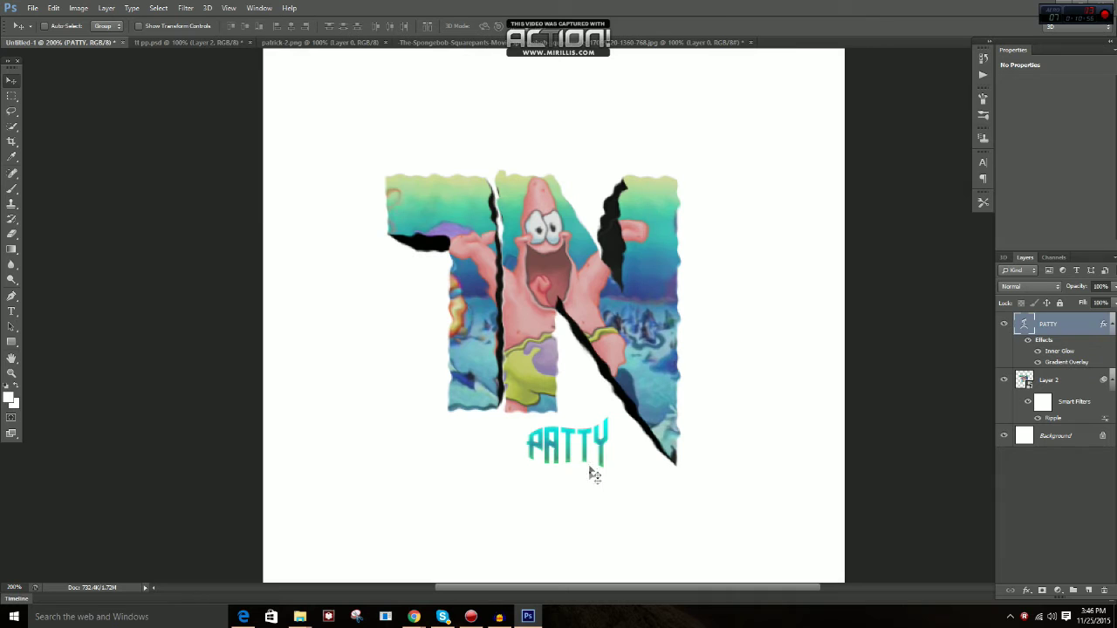
left_click_drag(577, 446, 564, 448)
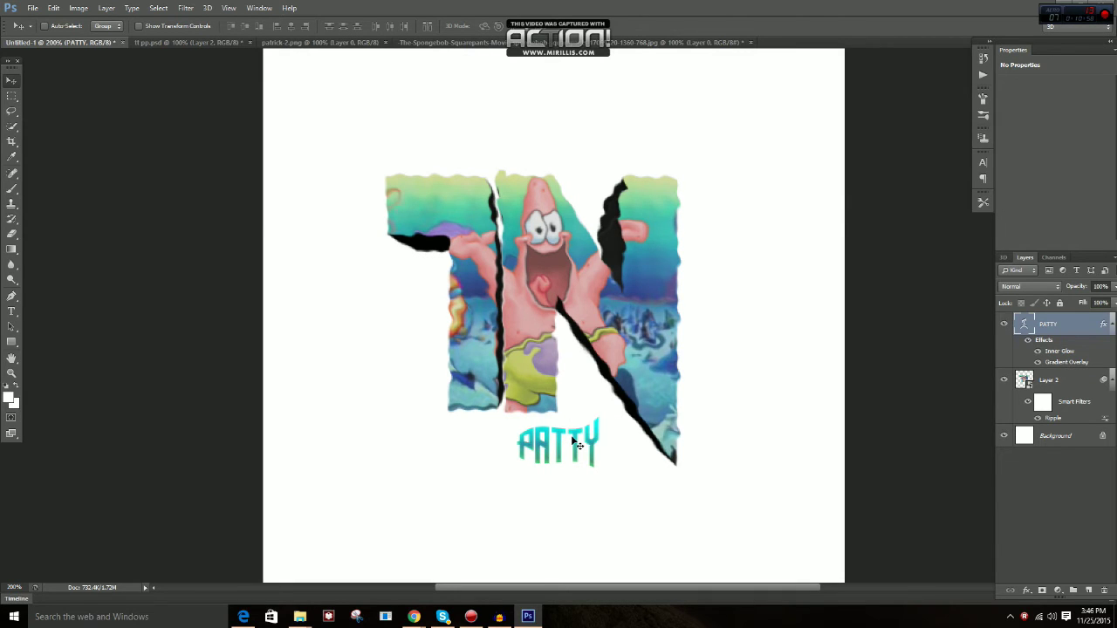
key("ctrl+minus")
key("ctrl+minus")
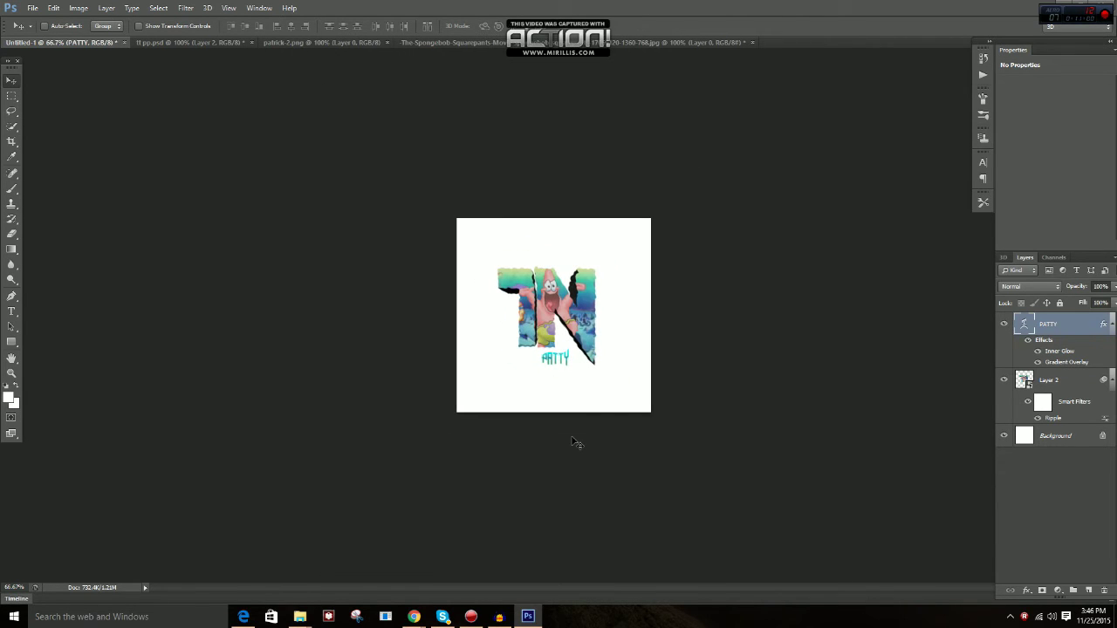
key("ctrl+plus")
key("ctrl+plus")
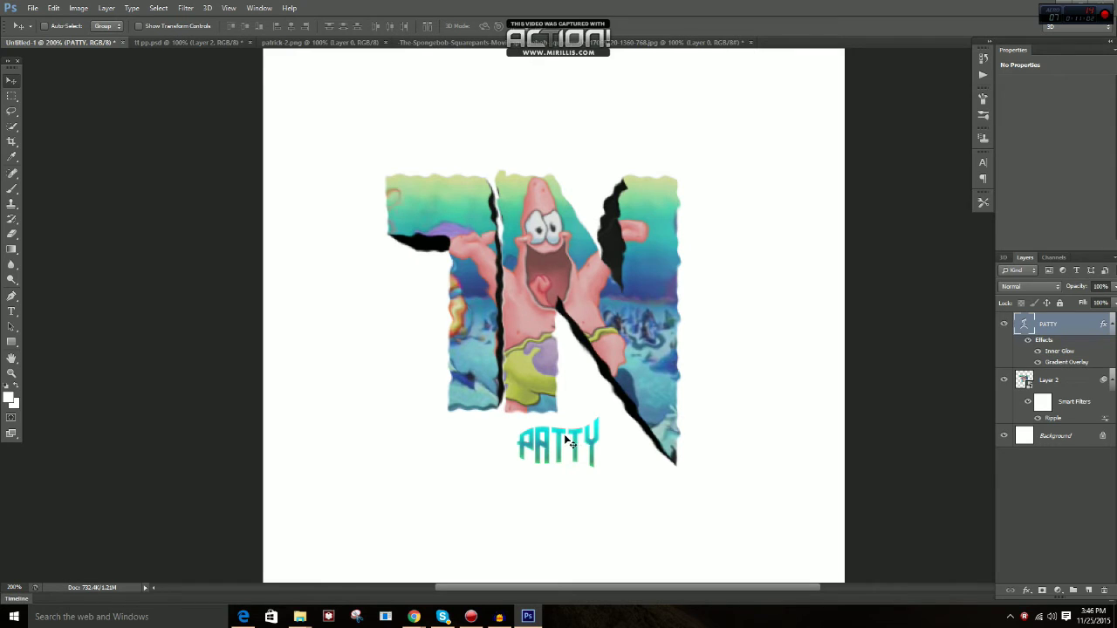
left_click_drag(564, 441, 561, 434)
Try a Pinch filter with a reduced amount on the rasterized PATTY text and undo it
left_click(200, 11)
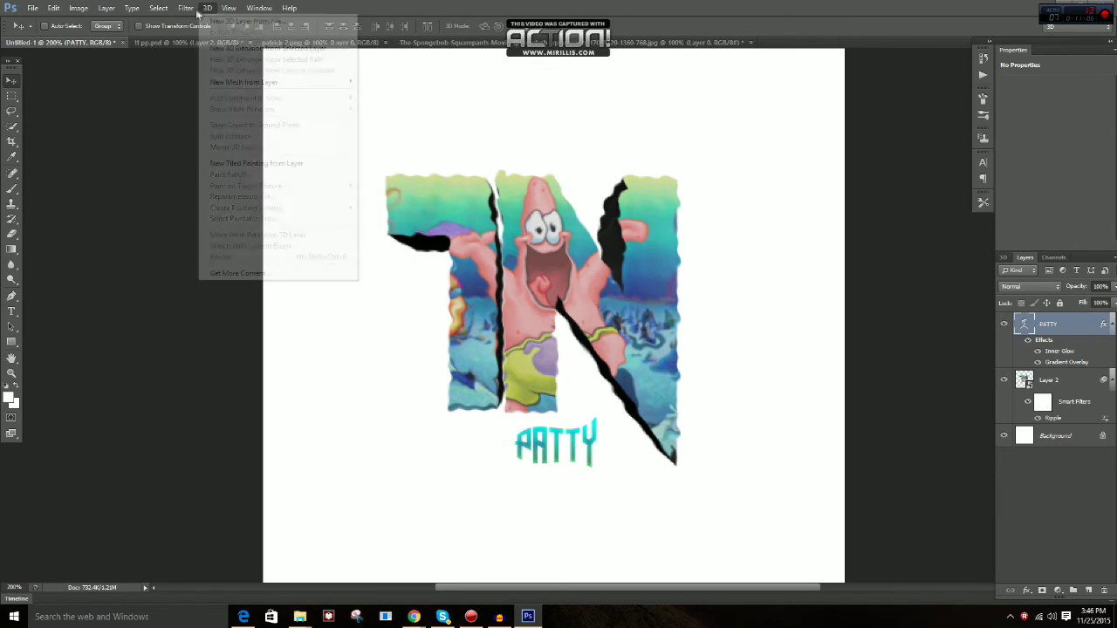
mouse_move(188, 9)
mouse_move(261, 137)
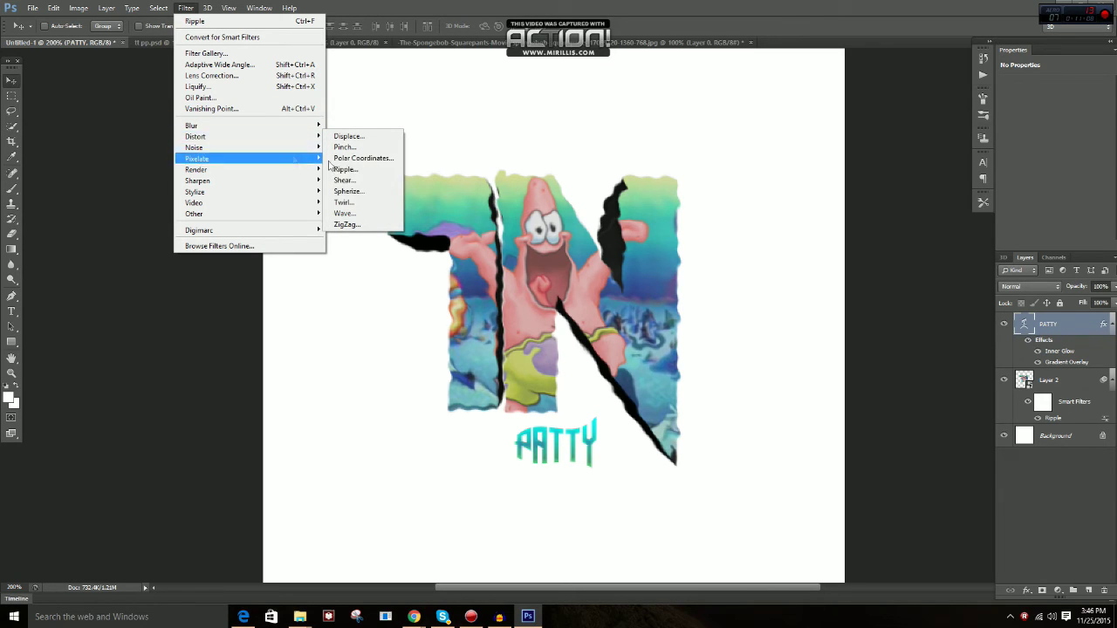
left_click(346, 146)
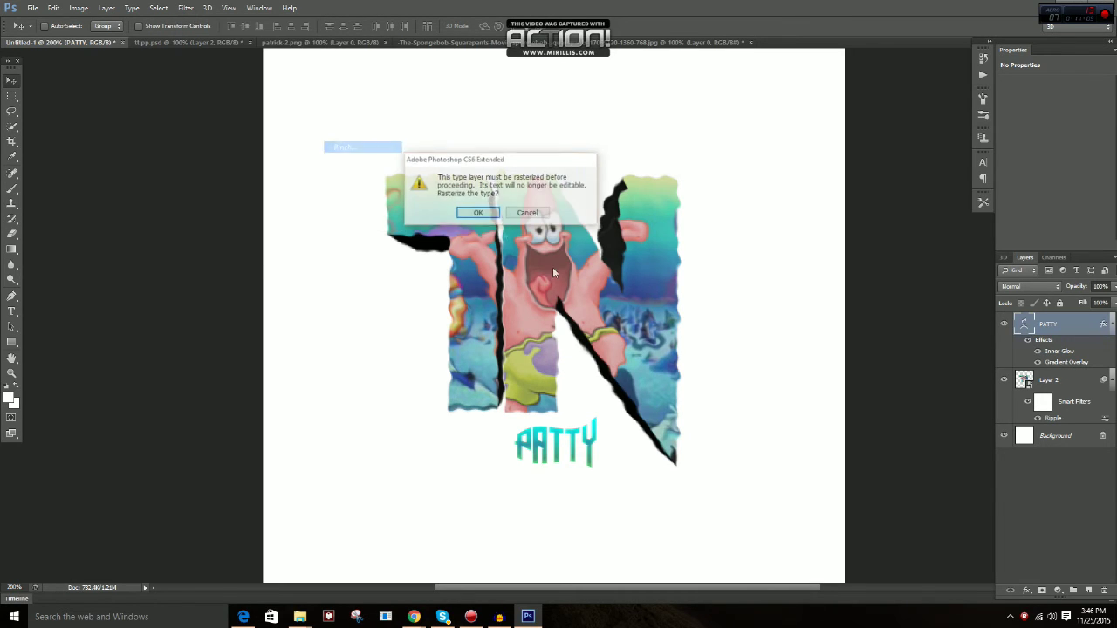
left_click(482, 213)
left_click_drag(557, 328, 450, 328)
left_click(642, 159)
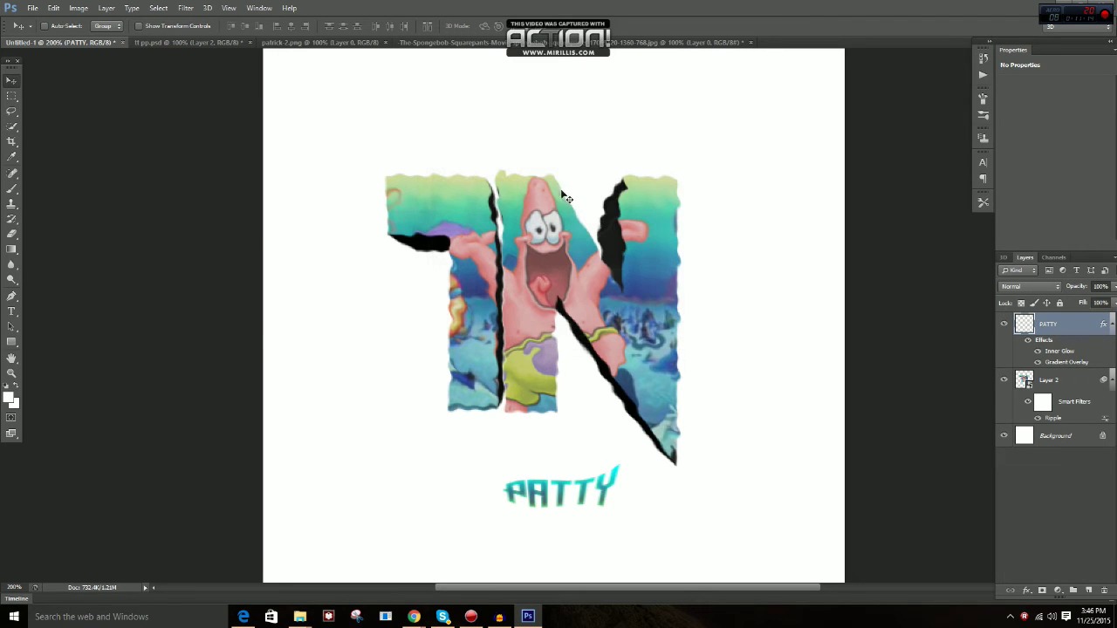
left_click(41, 9)
left_click(71, 20)
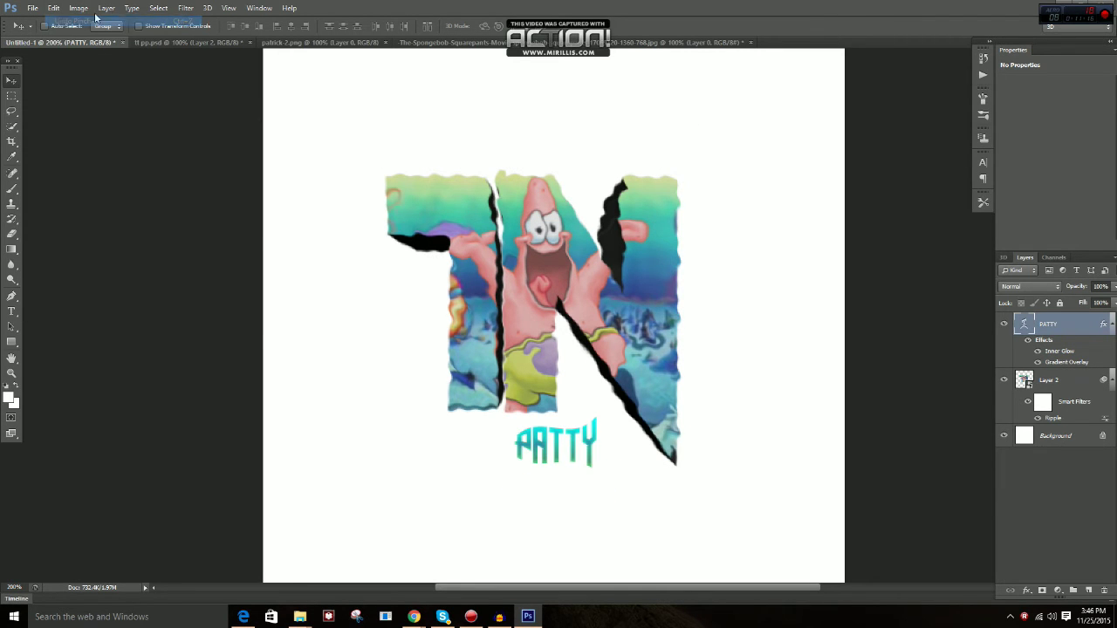
Rasterize the PATTY text and apply a Ripple distortion with Medium size to it
left_click(185, 8)
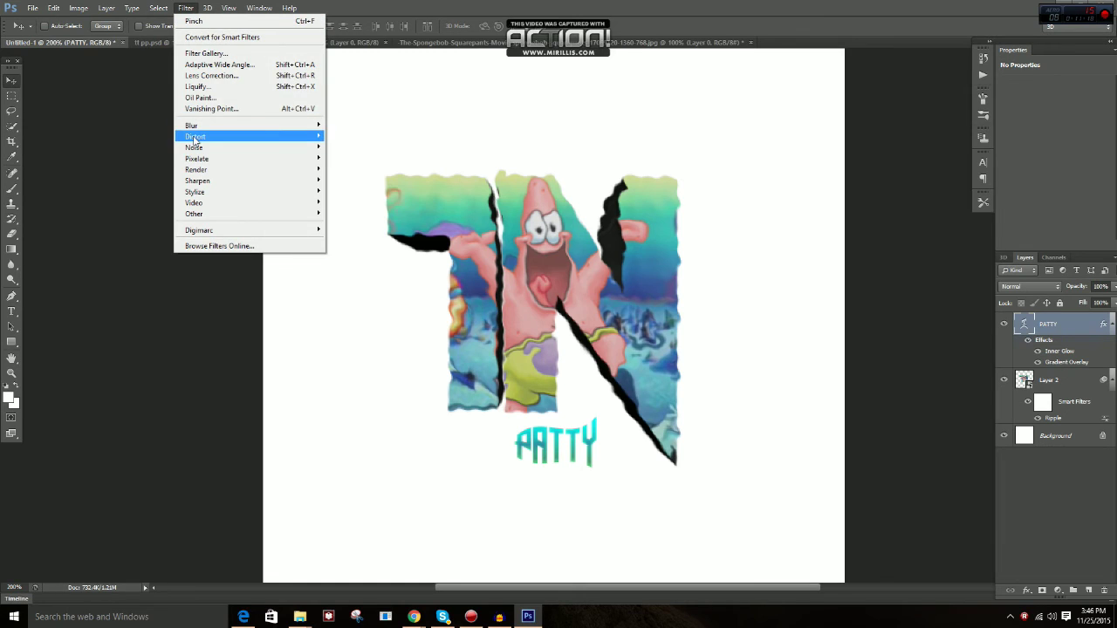
mouse_move(218, 137)
left_click(392, 171)
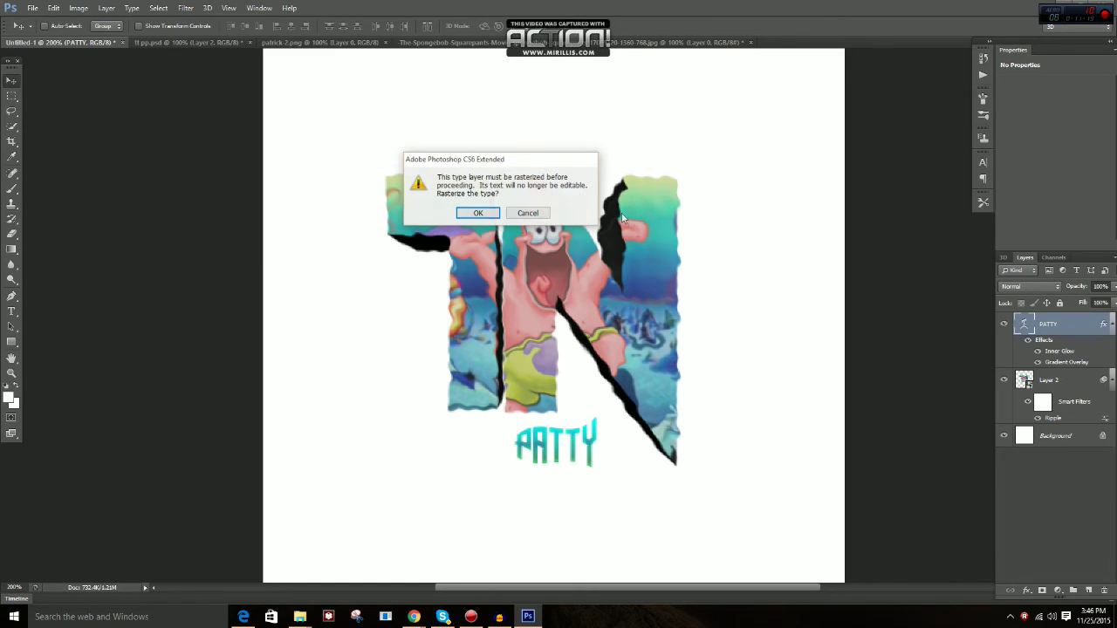
left_click(478, 214)
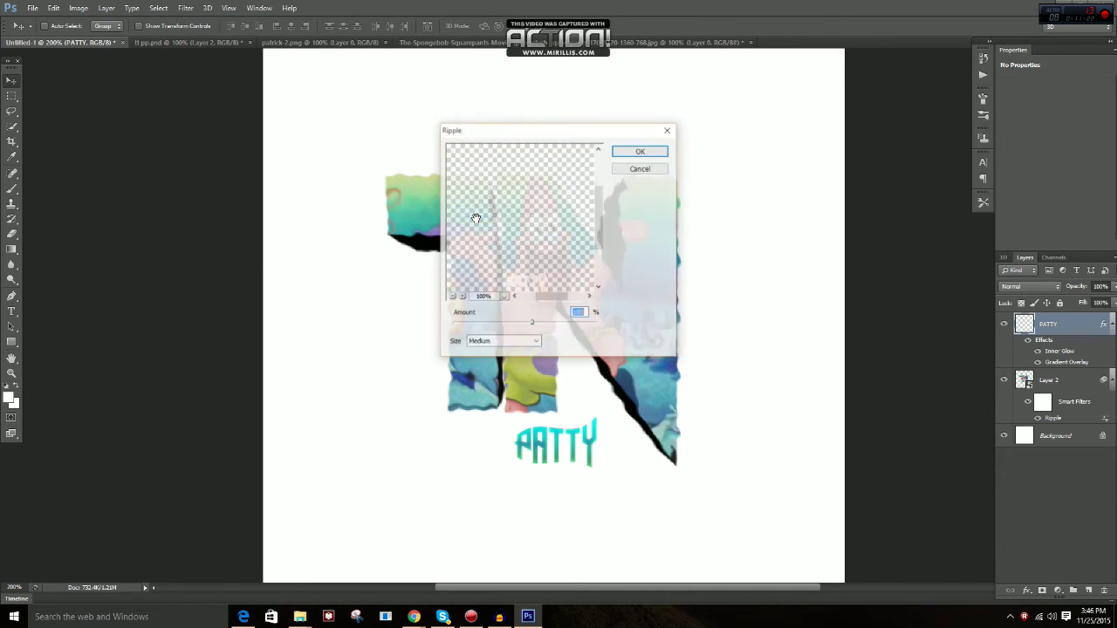
left_click(641, 152)
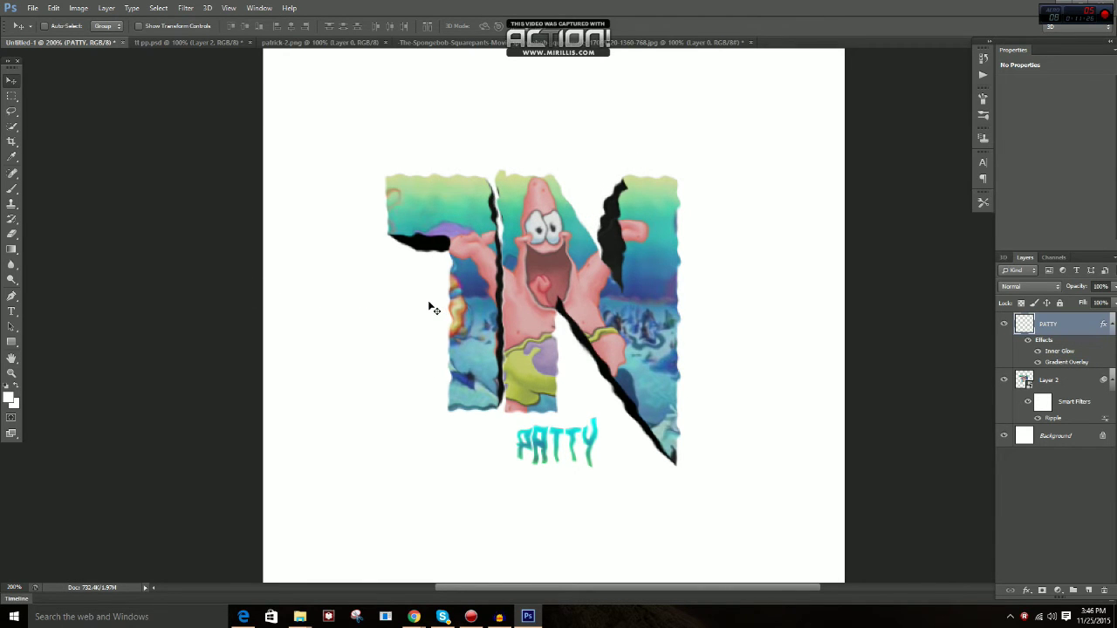
key("ctrl+minus")
key("ctrl+minus")
key("ctrl+minus")
key("ctrl+plus")
key("ctrl+plus")
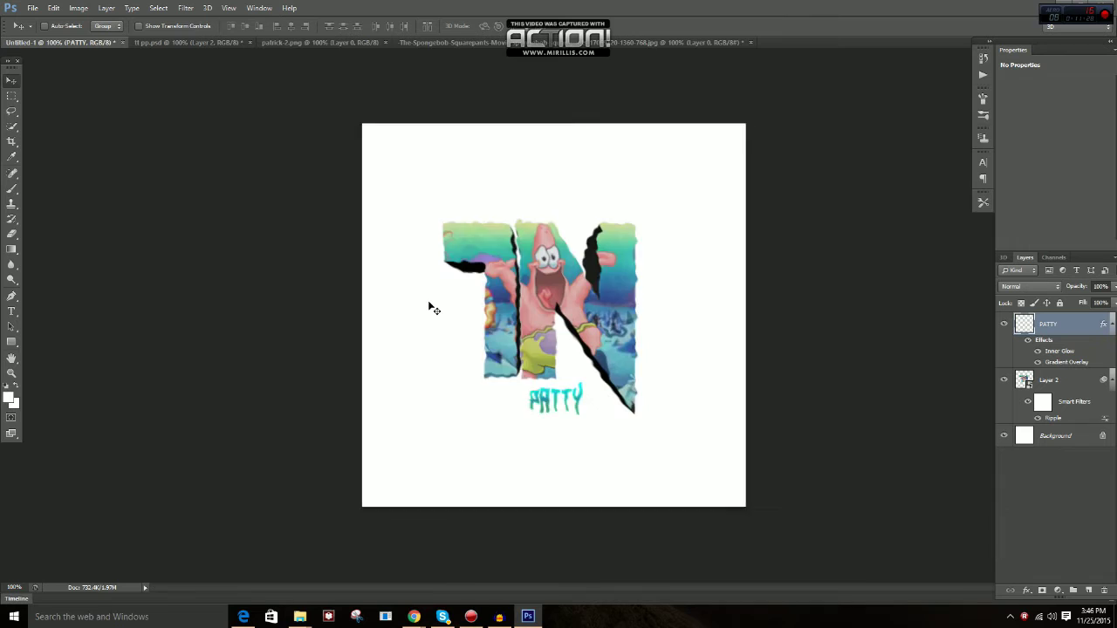
key("ctrl+plus")
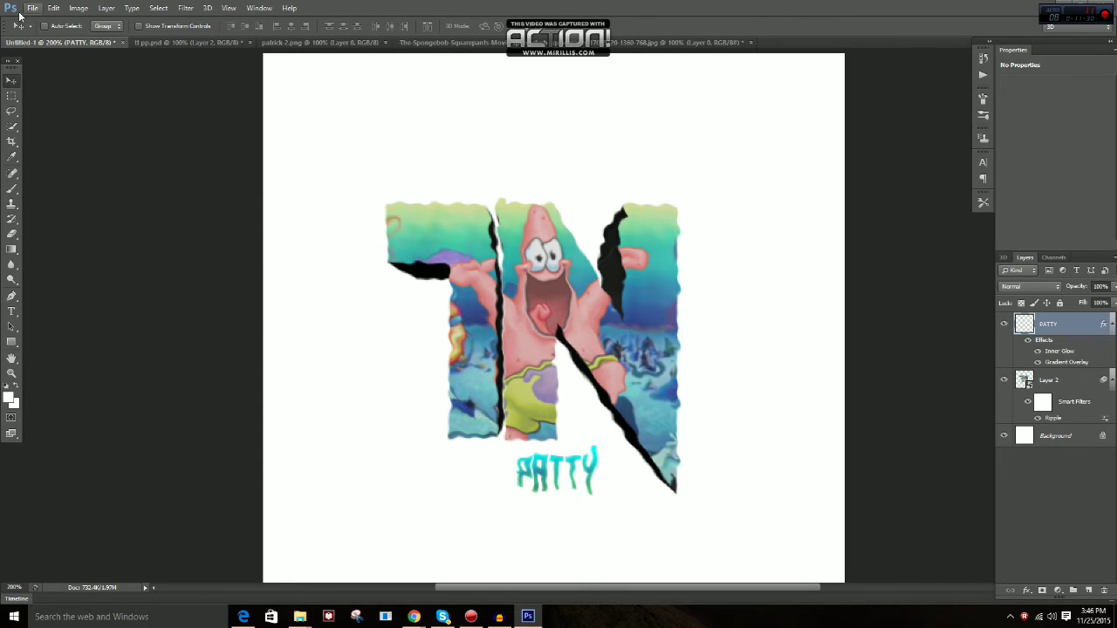
left_click(30, 9)
left_click(65, 139)
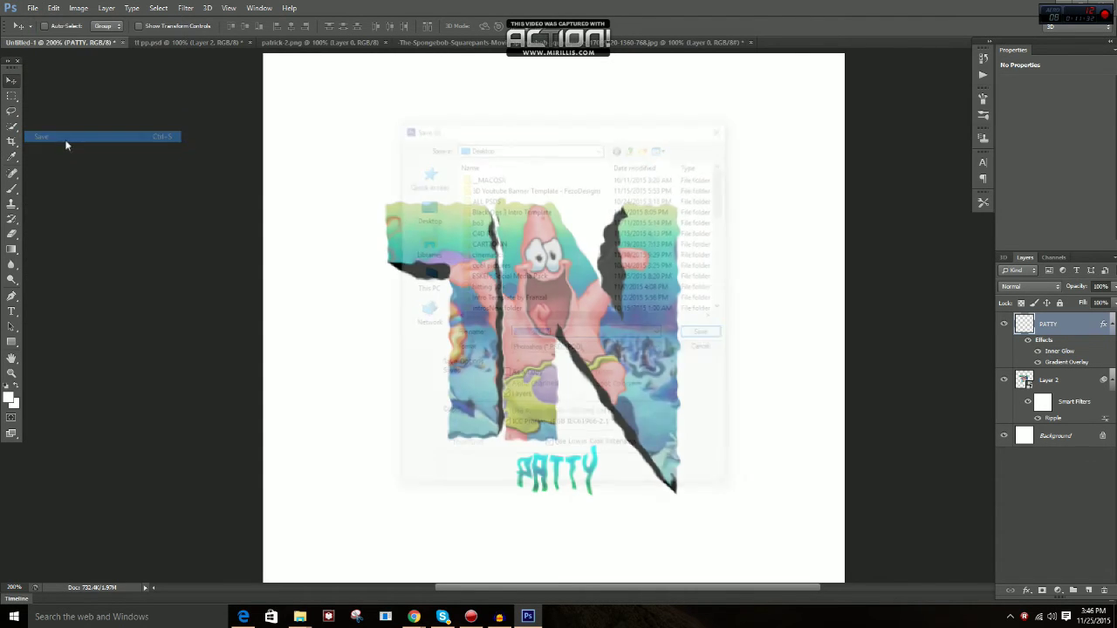
left_click(703, 350)
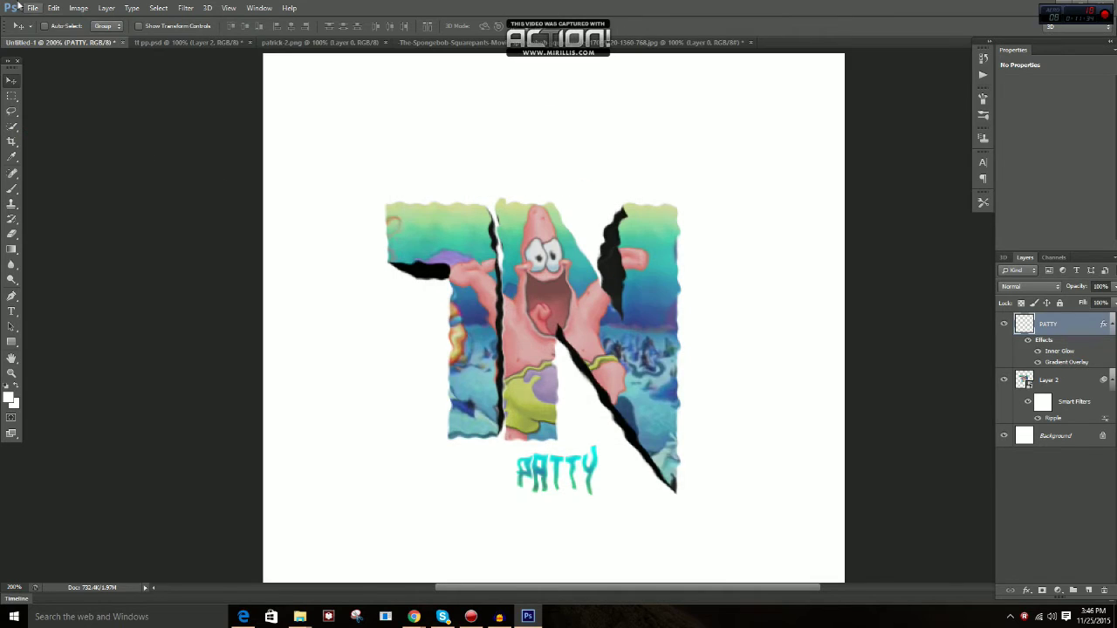
Save a copy of the logo to the Desktop as a JPEG named TN PATTY, with High quality and Baseline ("Standard") format
left_click(31, 8)
left_click(48, 147)
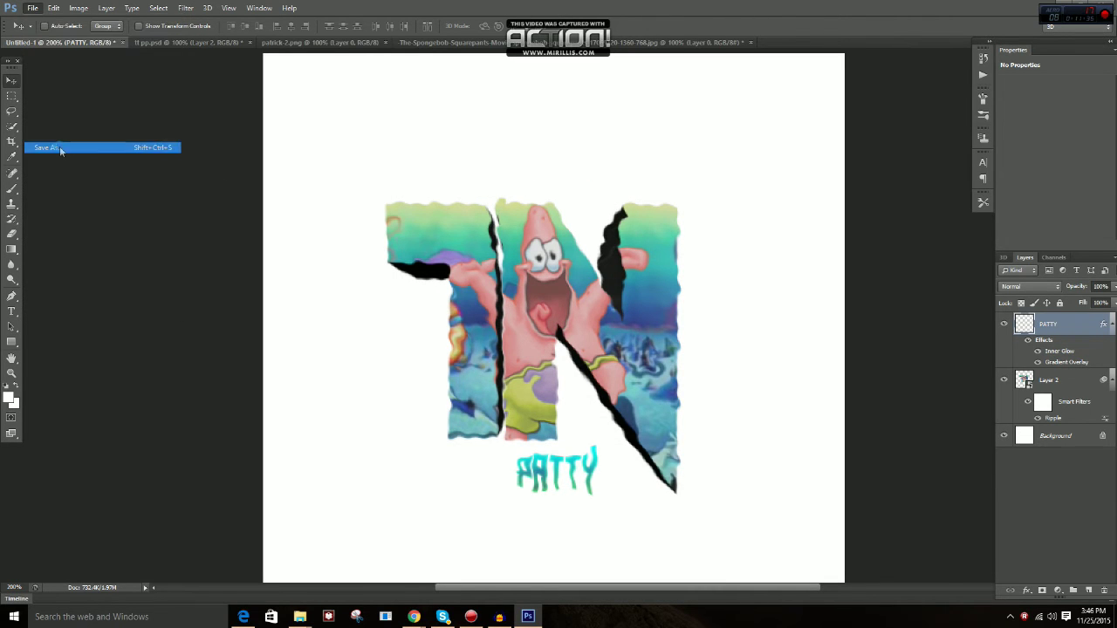
left_click(548, 348)
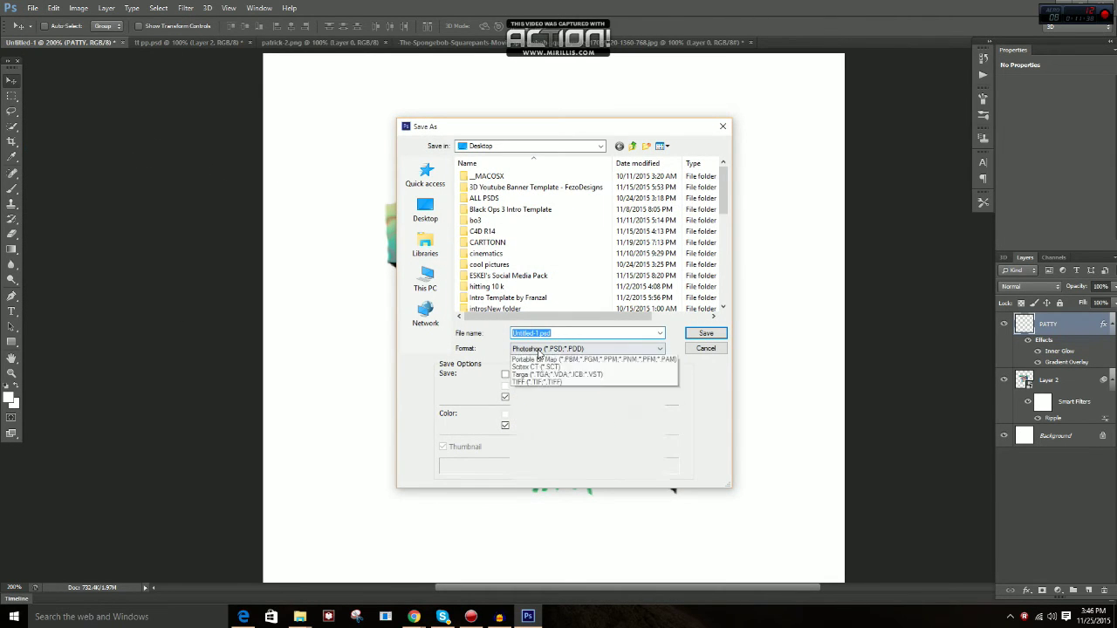
left_click(546, 429)
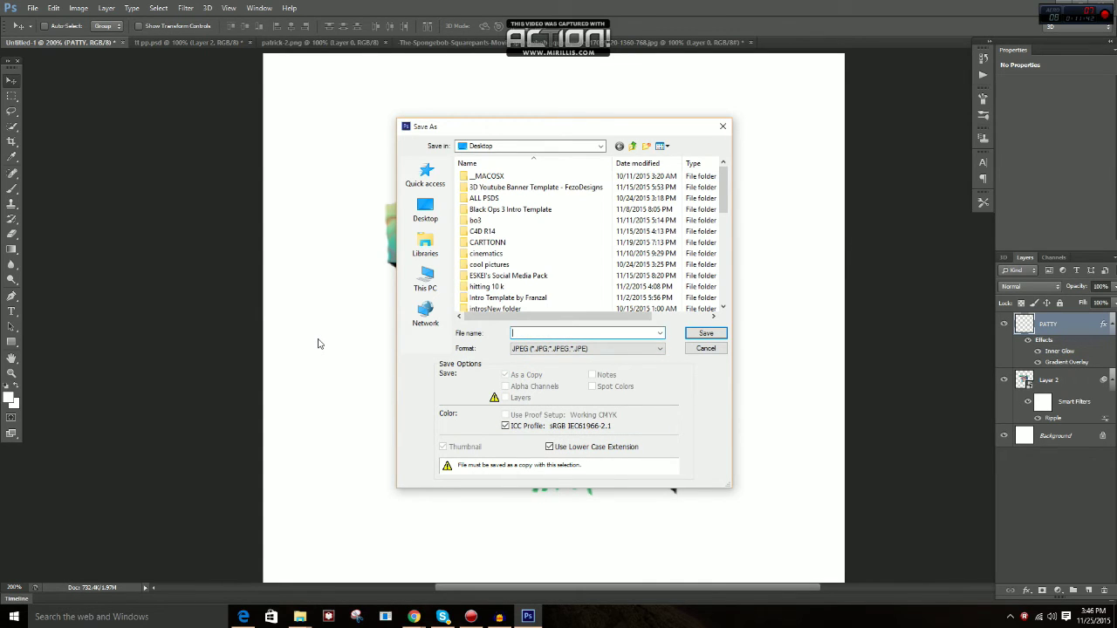
type("TN PATTY")
left_click(425, 210)
left_click(702, 336)
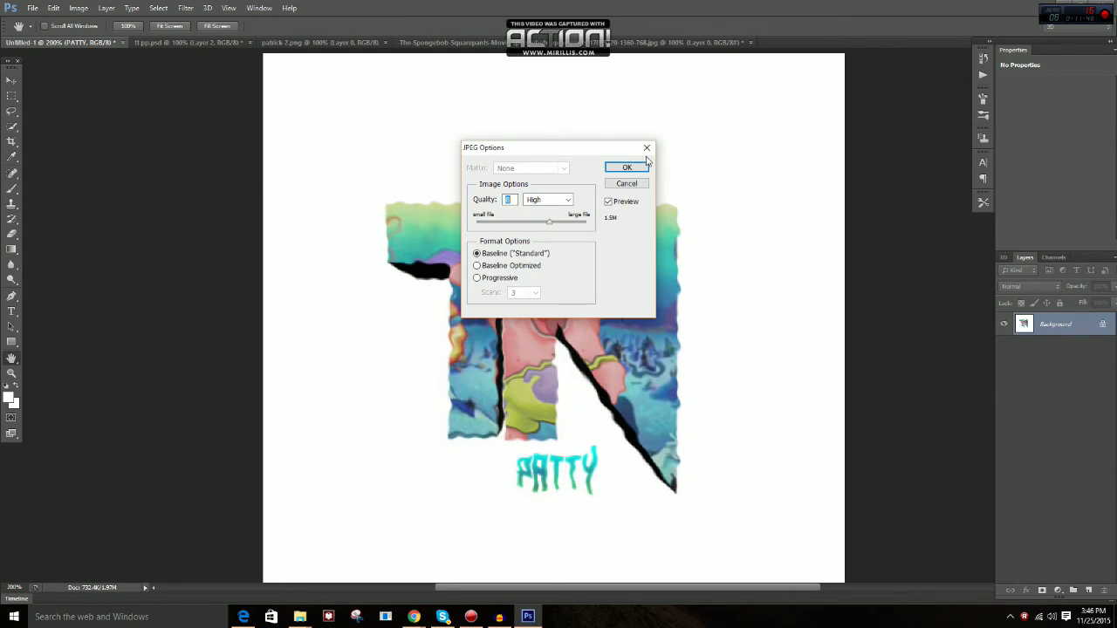
left_click(640, 167)
Clear Photoshop and the PhotoshopPortable folder window off the desktop and launch Magic Bullet Looks
left_click_drag(767, 3, 678, 34)
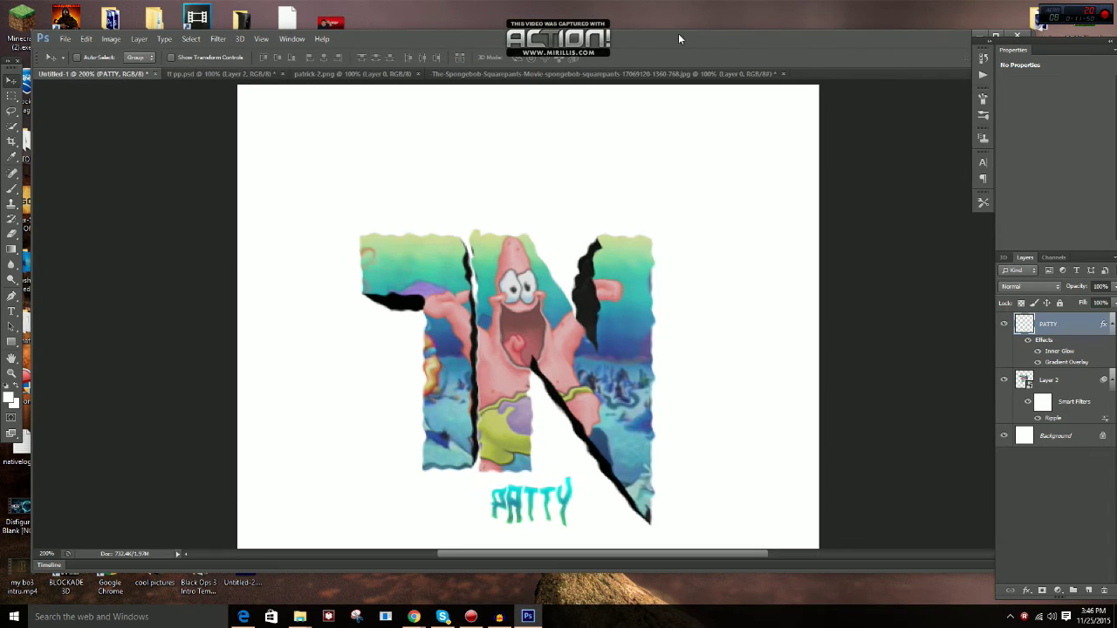
left_click_drag(905, 33, 826, 32)
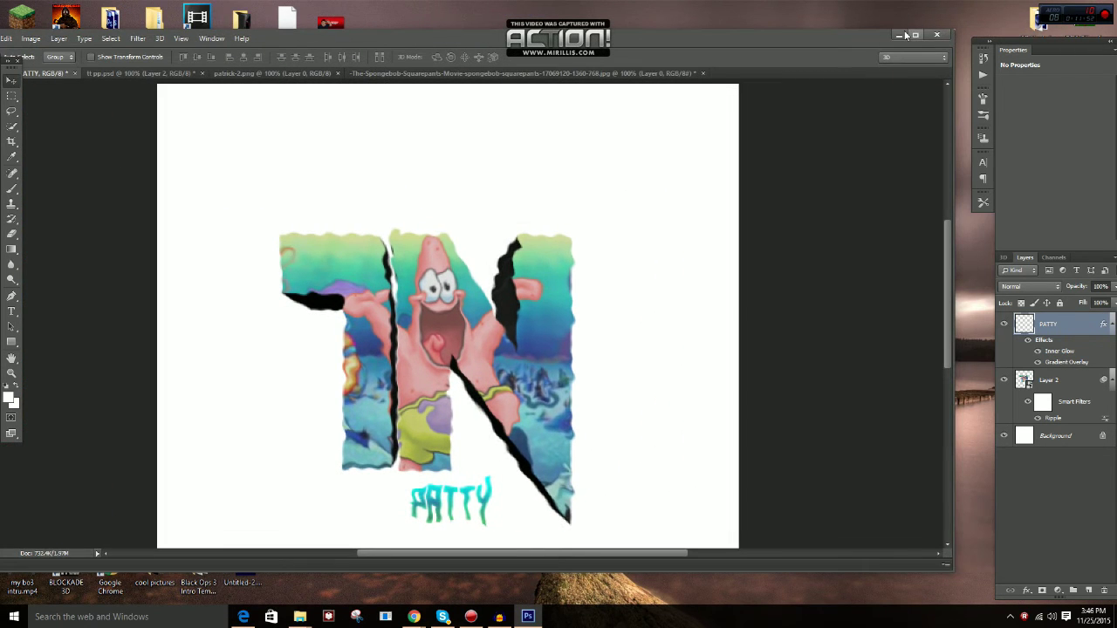
left_click(903, 34)
left_click(901, 35)
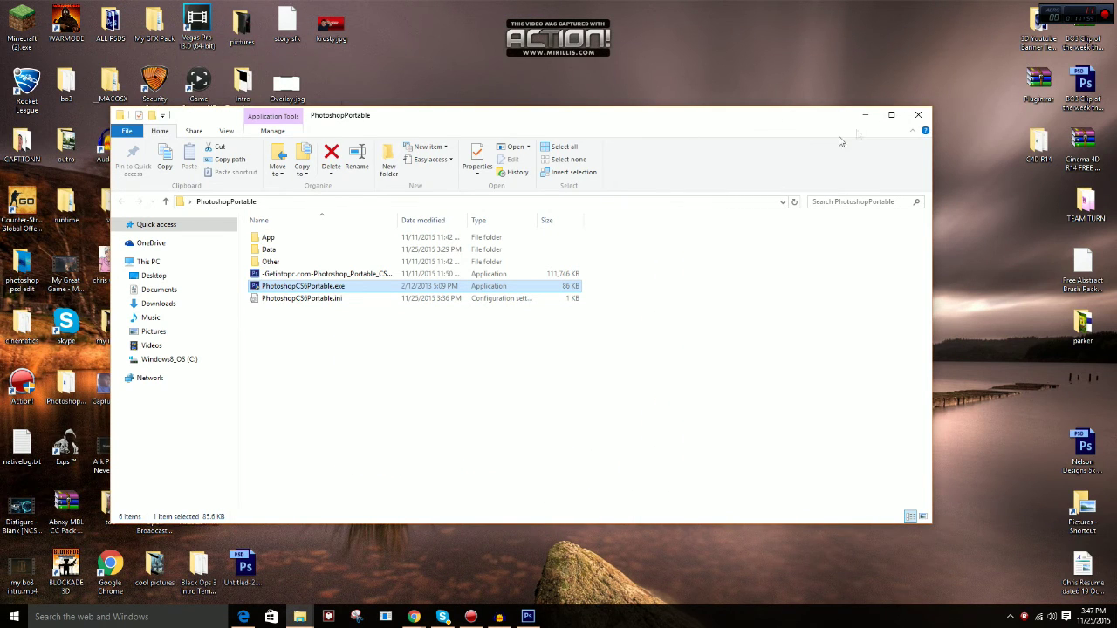
left_click(918, 114)
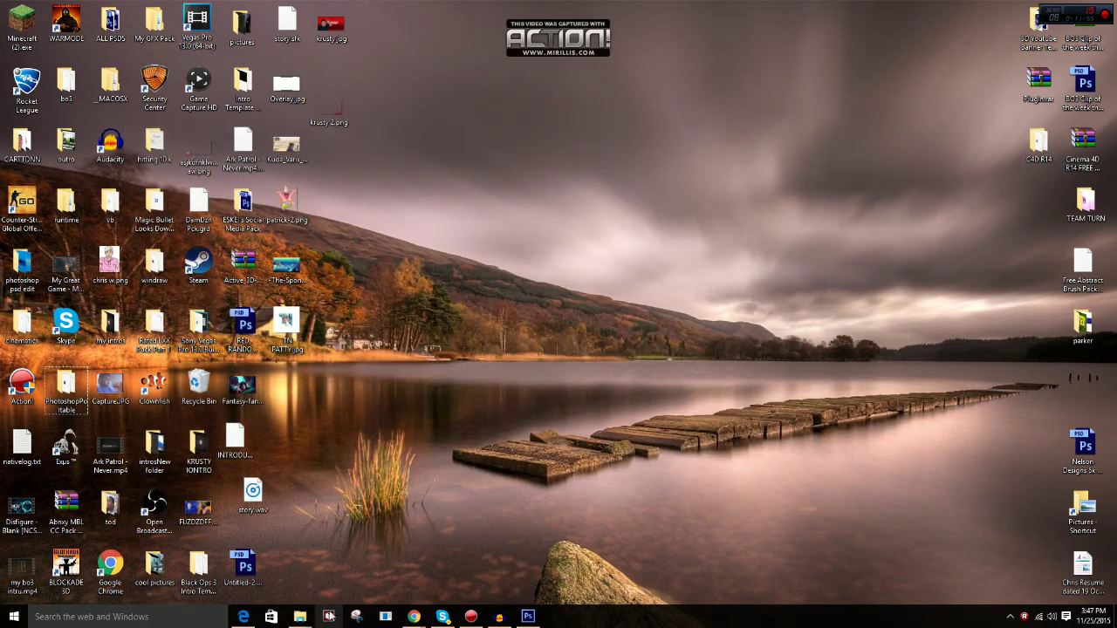
left_click(329, 616)
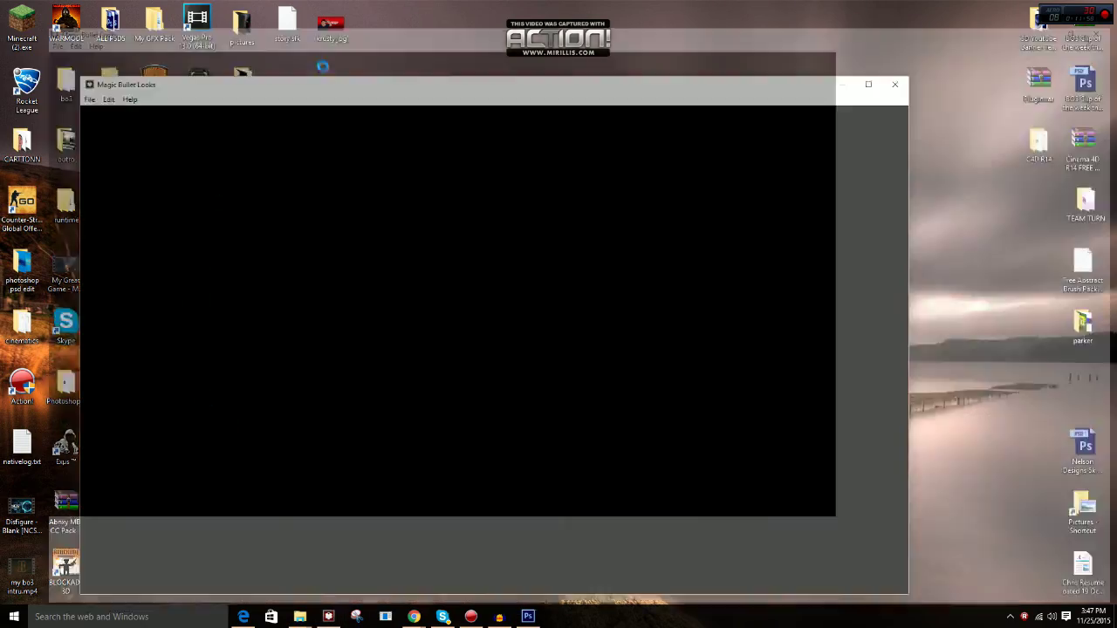
left_click_drag(490, 5, 810, 44)
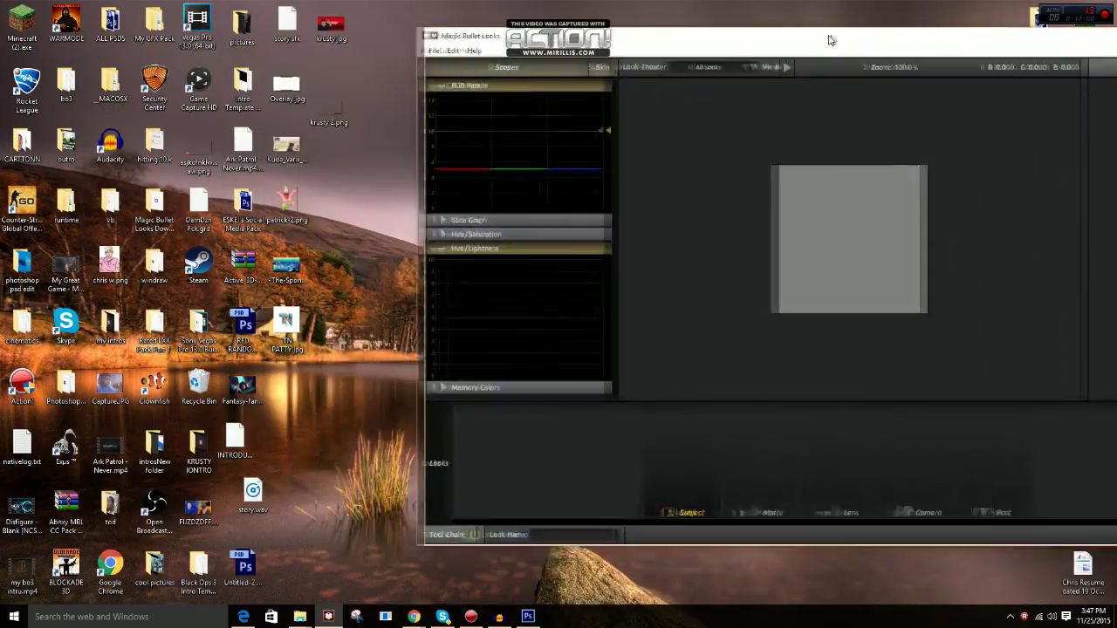
View the exported TN PATTY.jpg and the FANA.jpg logo from the TEAM TURN folder, closing both images after checking them
double_click(286, 328)
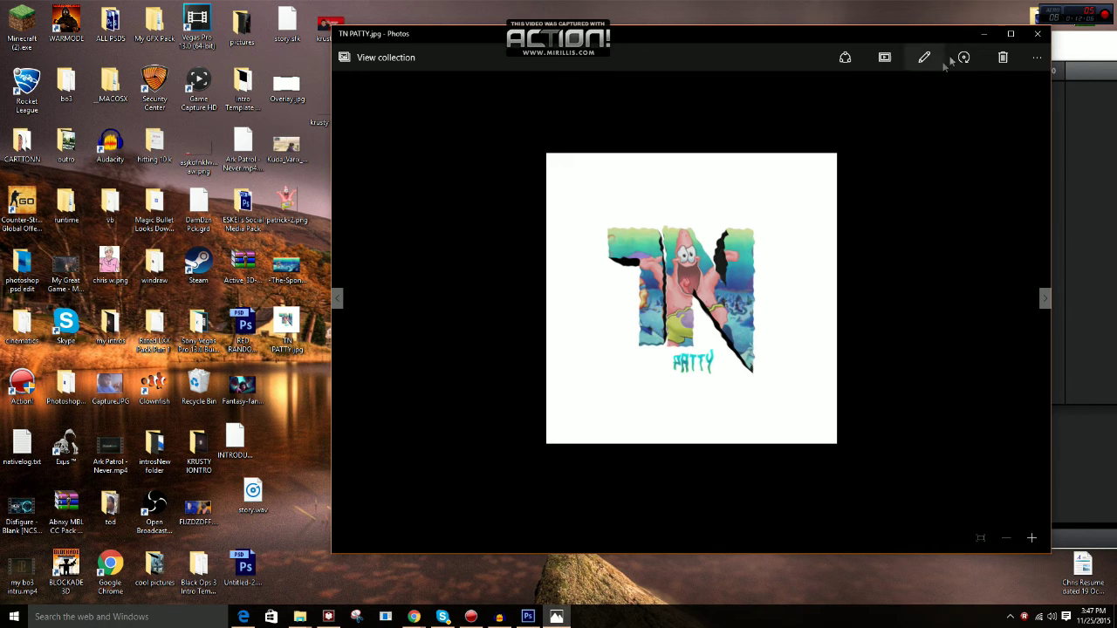
left_click(1013, 35)
left_click_drag(1015, 17, 868, 55)
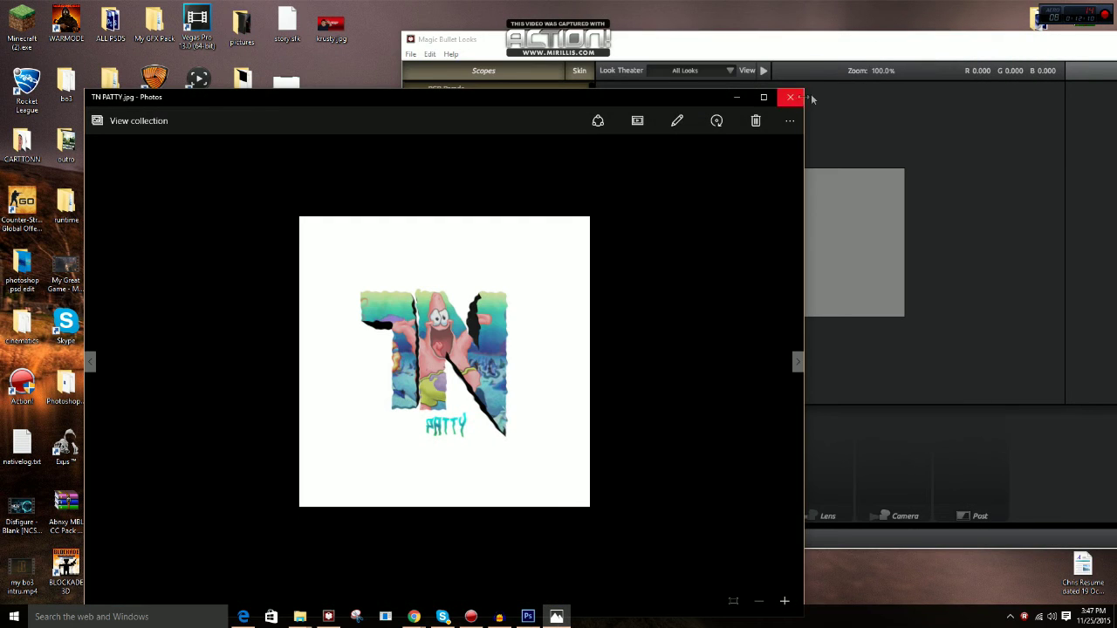
left_click(328, 617)
mouse_move(297, 618)
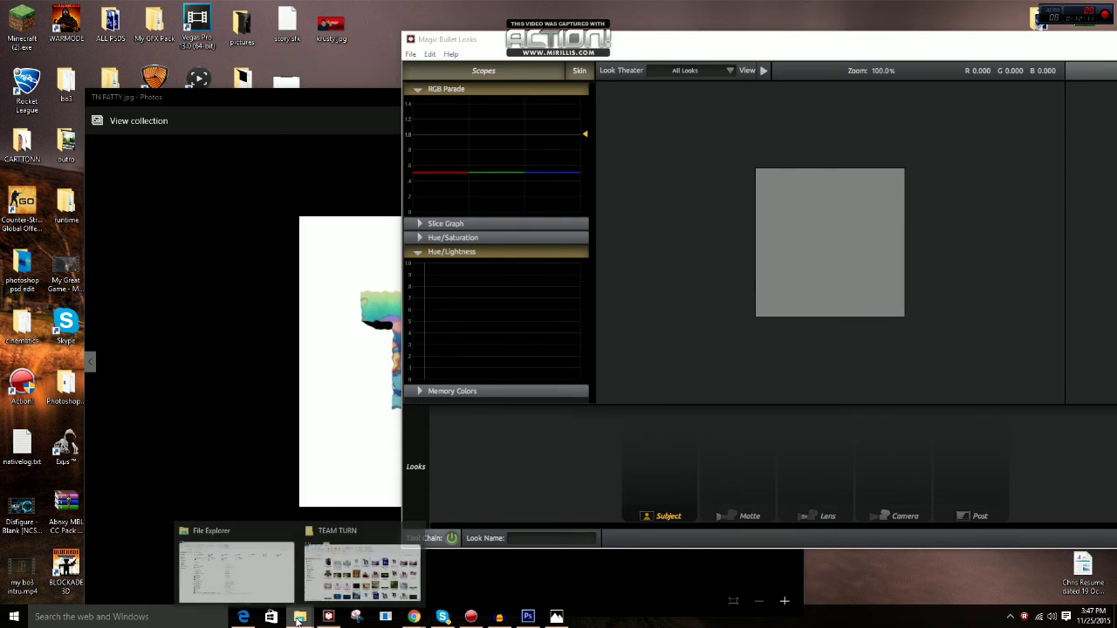
left_click(361, 571)
double_click(521, 233)
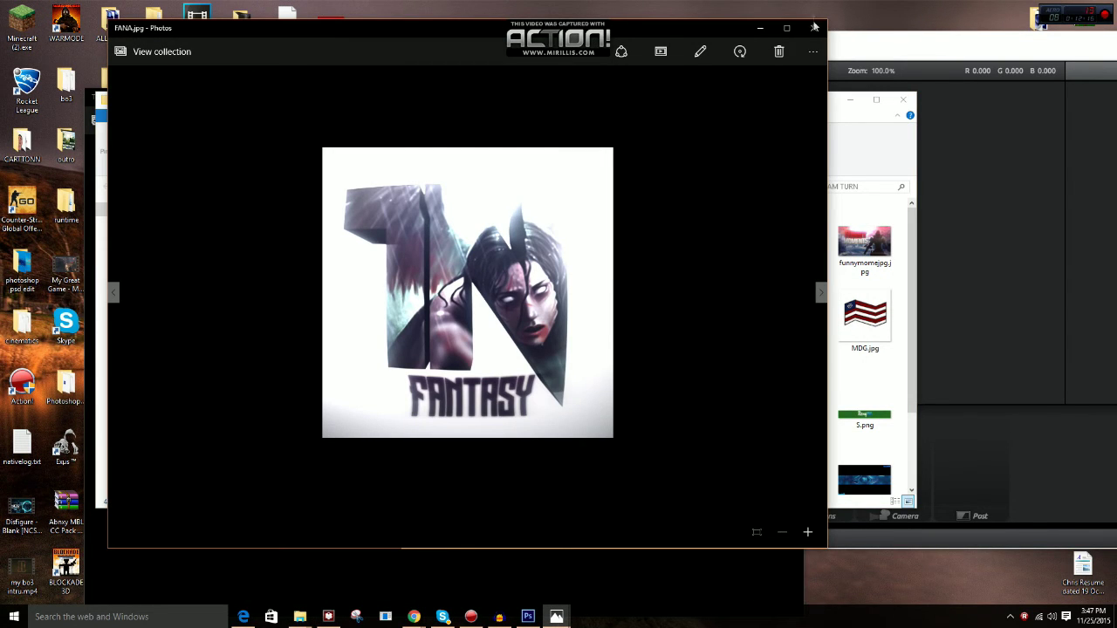
left_click(814, 27)
left_click(905, 101)
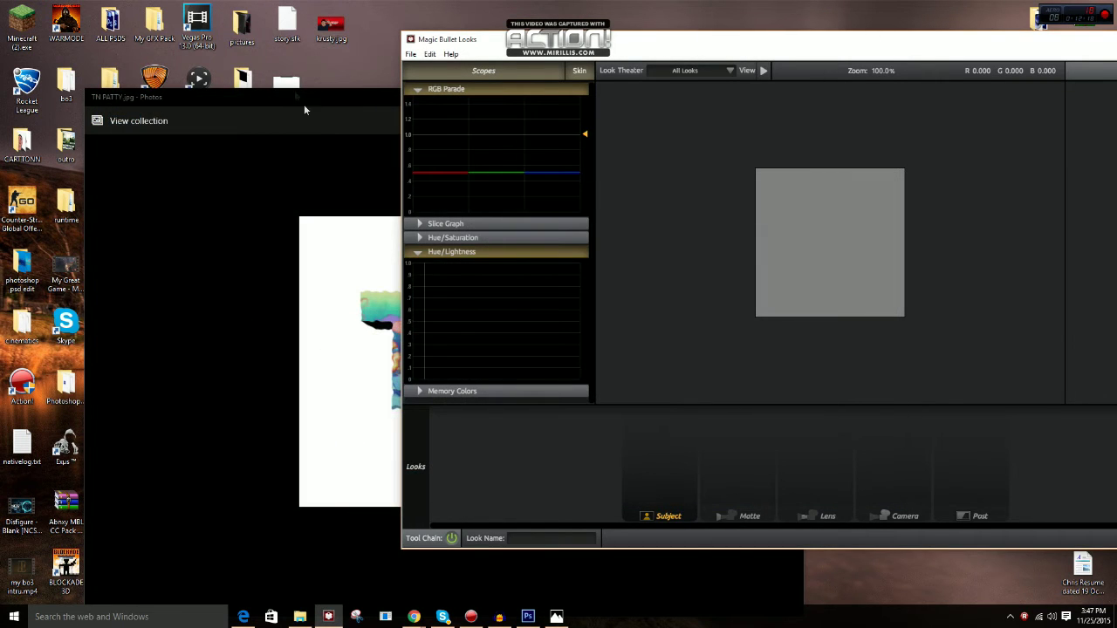
left_click_drag(304, 104, 85, 114)
left_click(569, 109)
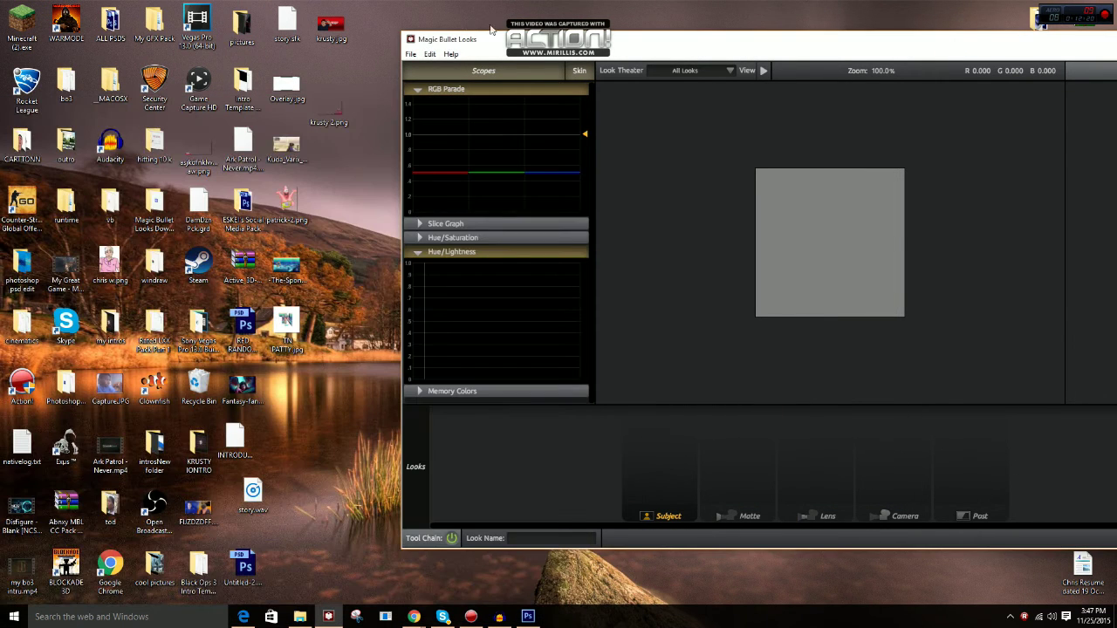
Maximize Magic Bullet Looks and open TN PATTY.jpg from the Desktop in it
left_click_drag(496, 42, 471, 45)
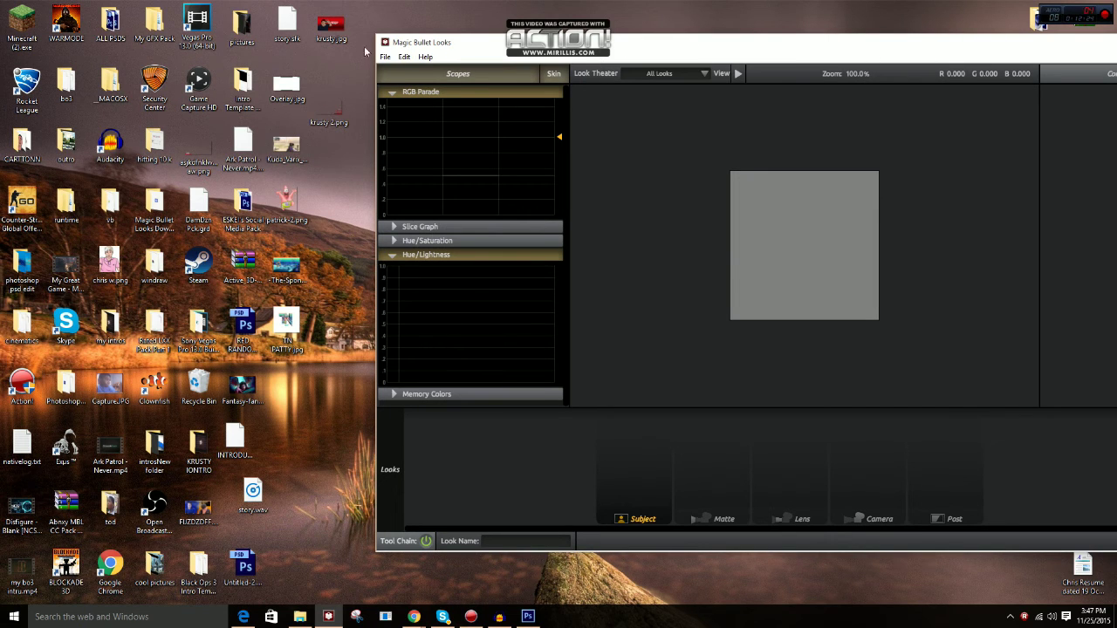
left_click_drag(459, 43, 360, 46)
mouse_move(281, 423)
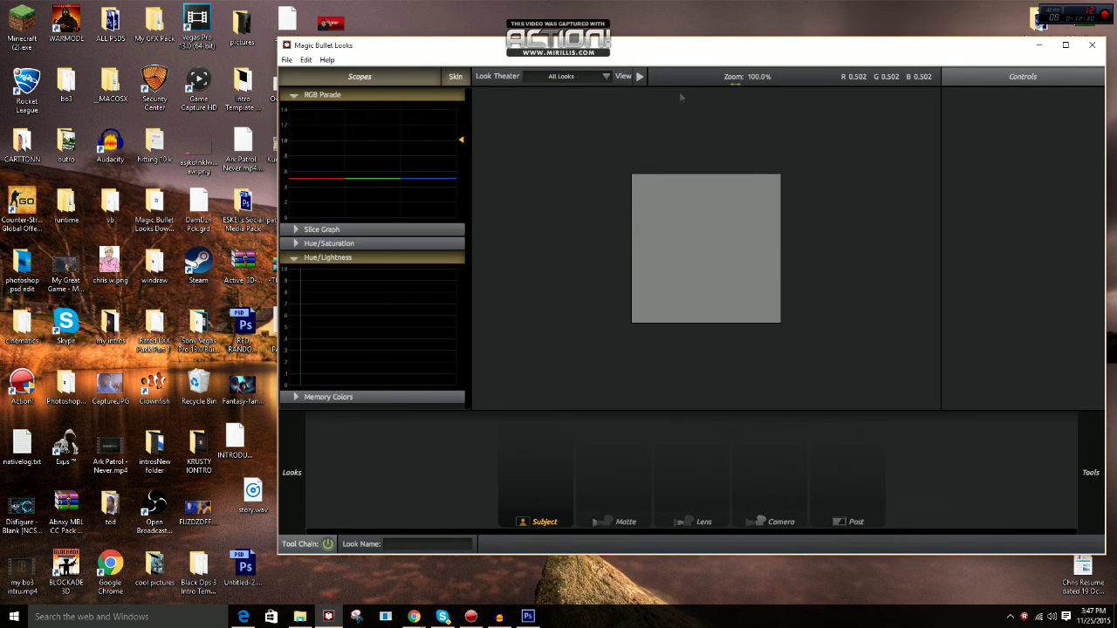
left_click(1065, 44)
left_click(9, 19)
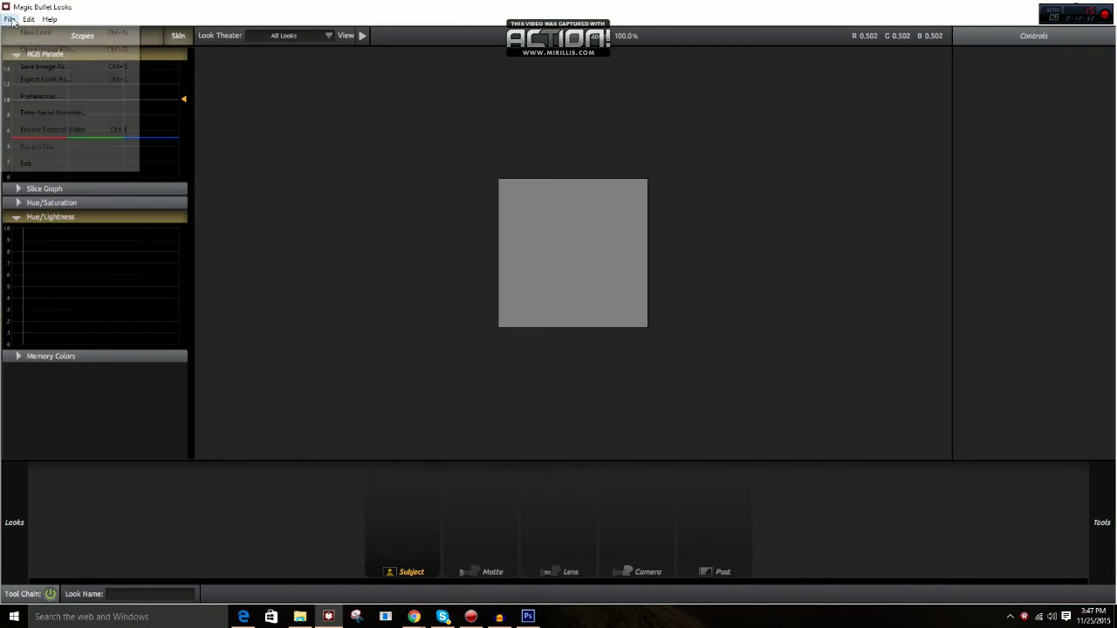
left_click(25, 49)
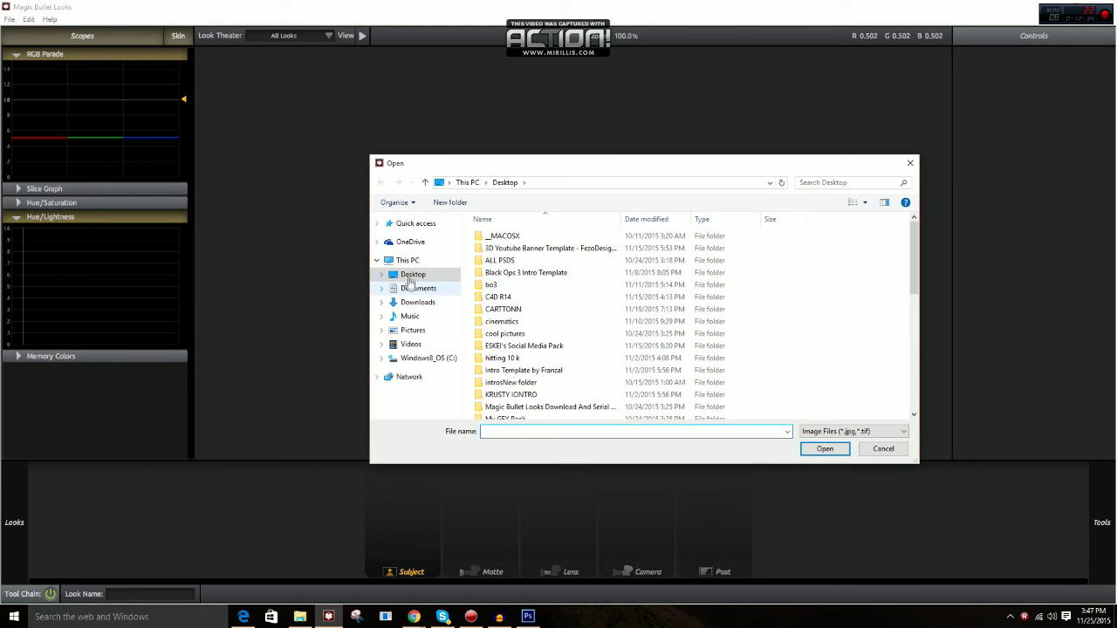
left_click(410, 276)
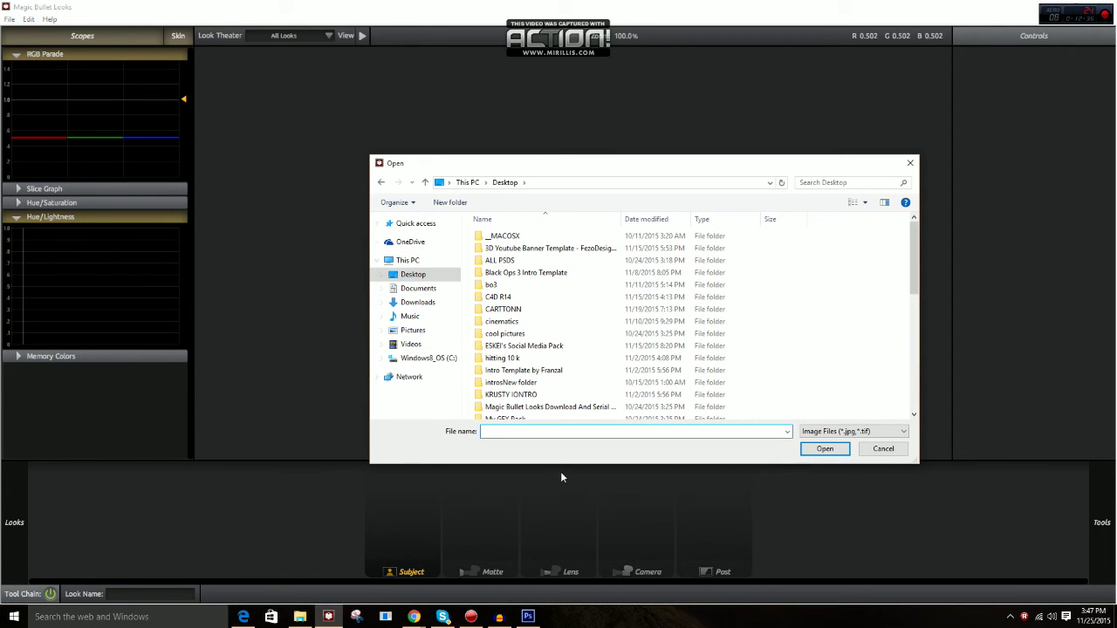
type("TN")
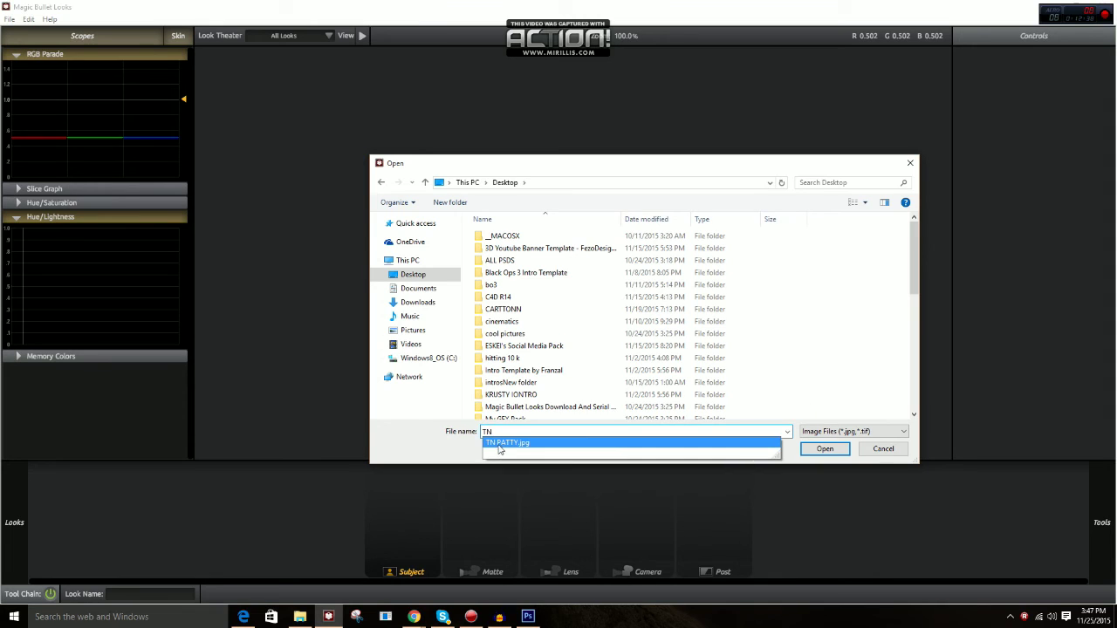
left_click(505, 444)
left_click(812, 450)
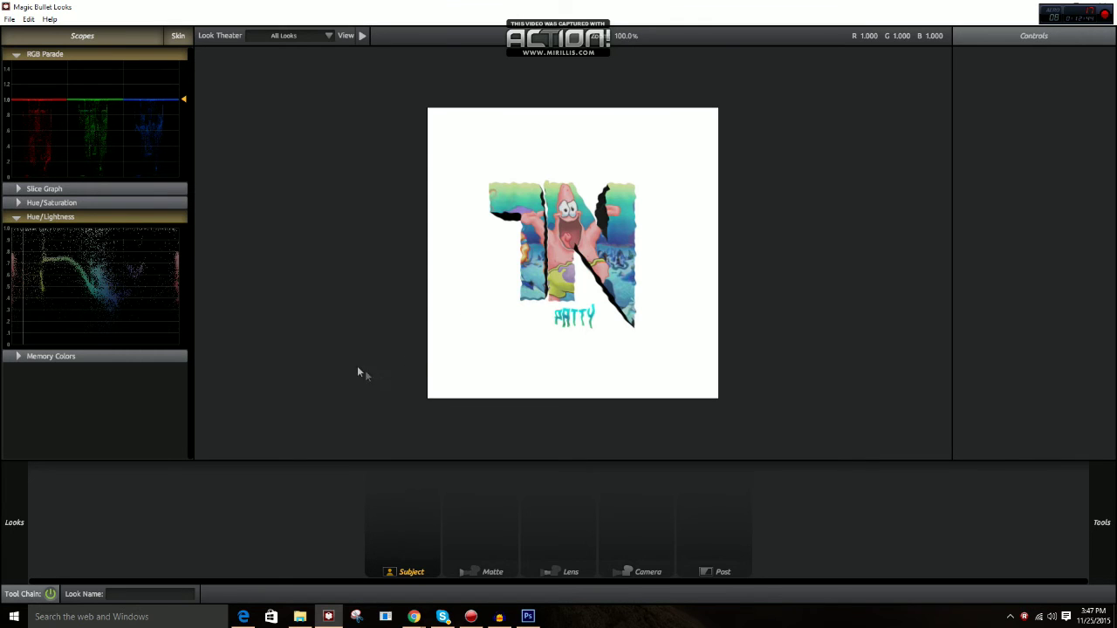
Try several preset looks on the logo, including CC 7 and CC 8, and apply CC 14
mouse_move(2, 530)
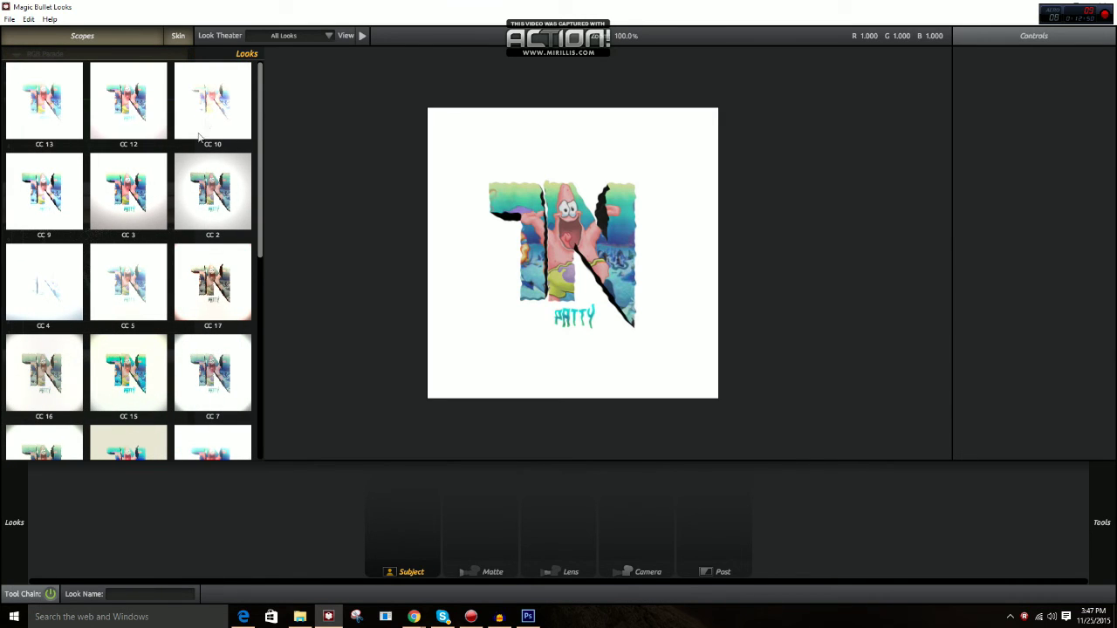
left_click(209, 448)
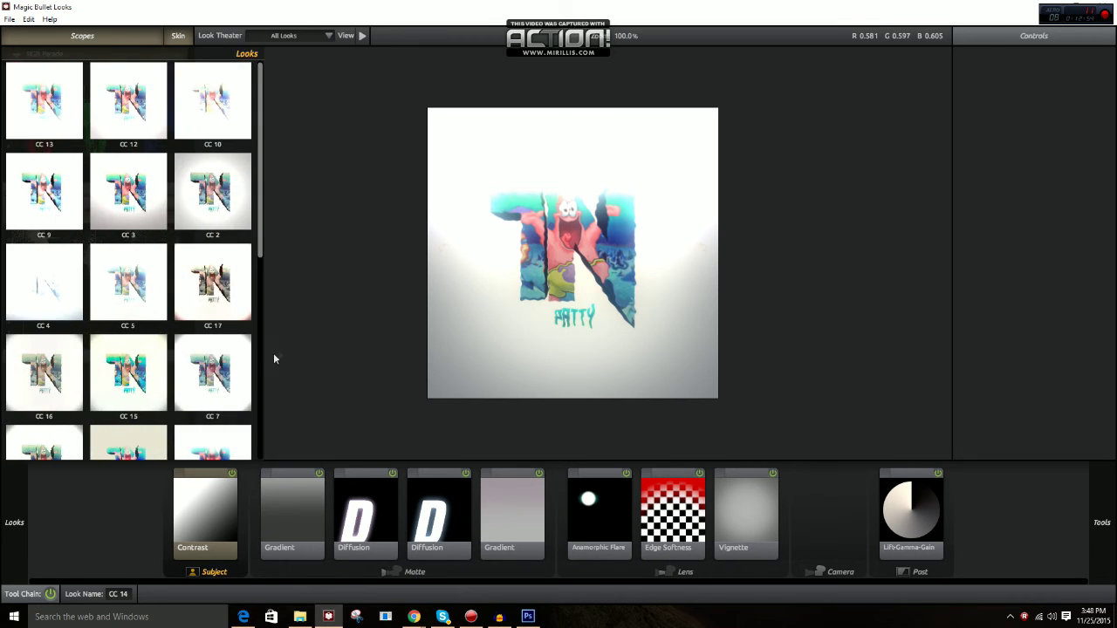
mouse_move(4, 525)
left_click(201, 291)
left_click(221, 375)
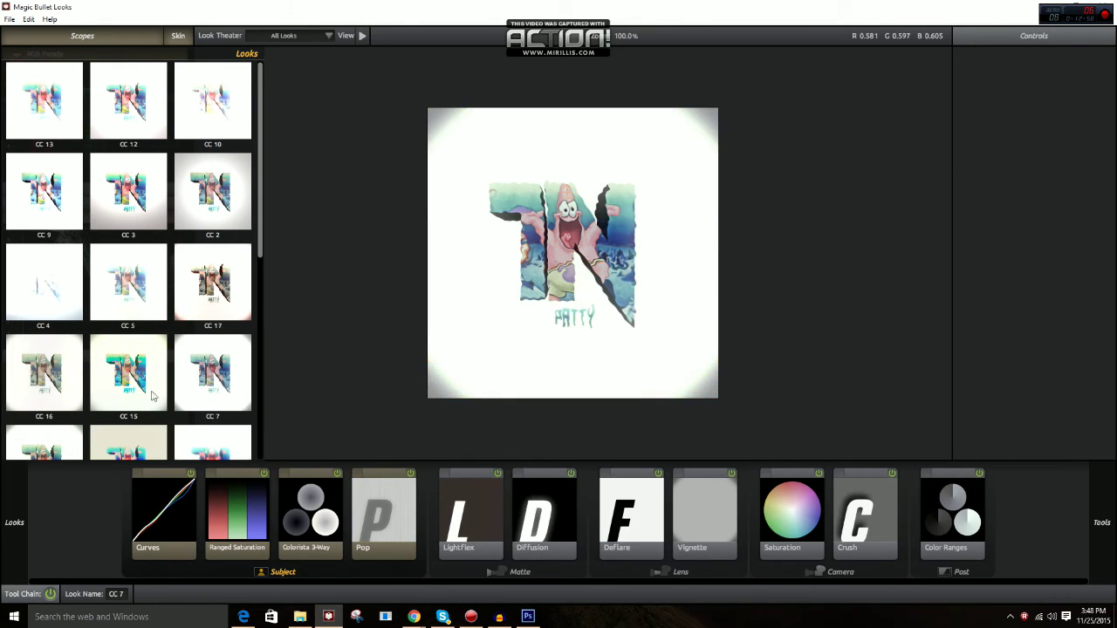
scroll(209, 376, "down", 3)
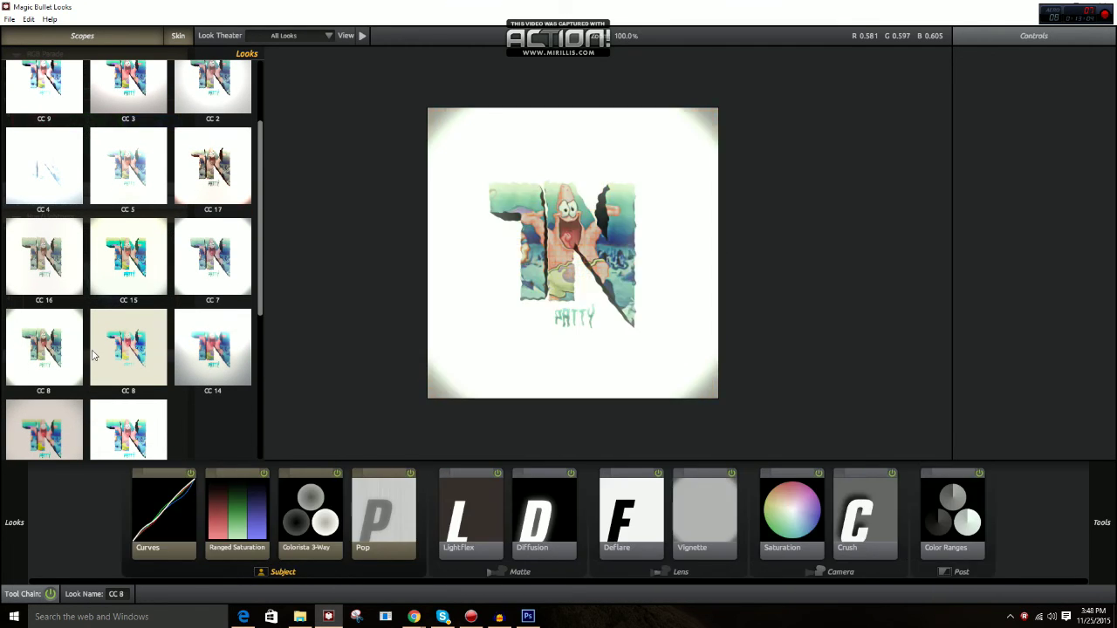
left_click(199, 342)
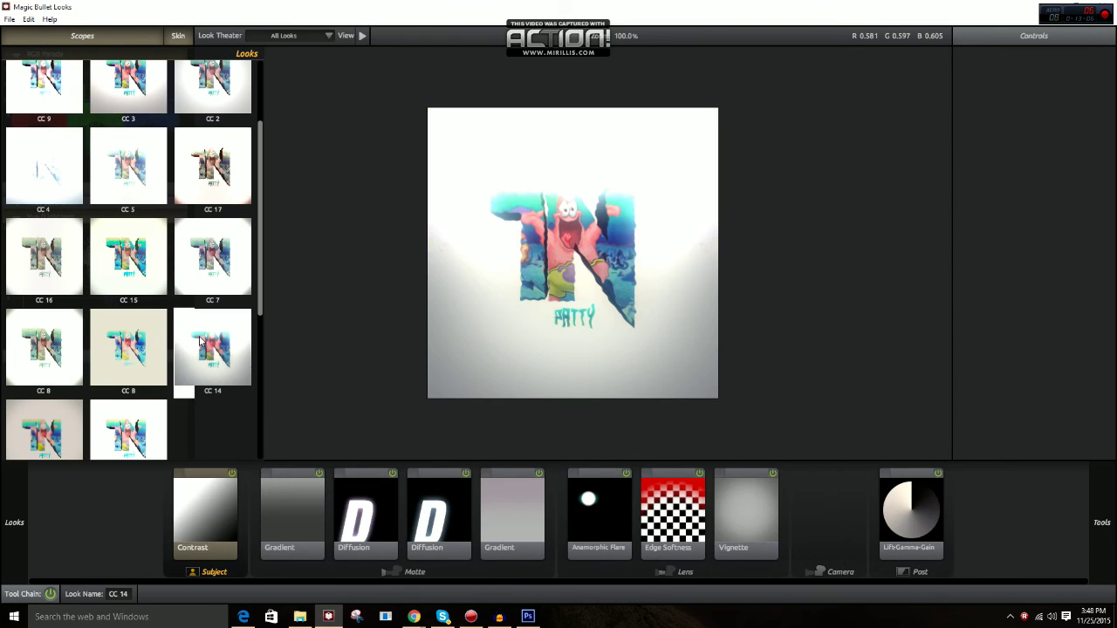
Add a Haze/Flare lens effect to the look and tint it violet-blue, about R 0.356, G 0.204, B 1.482
mouse_move(1110, 541)
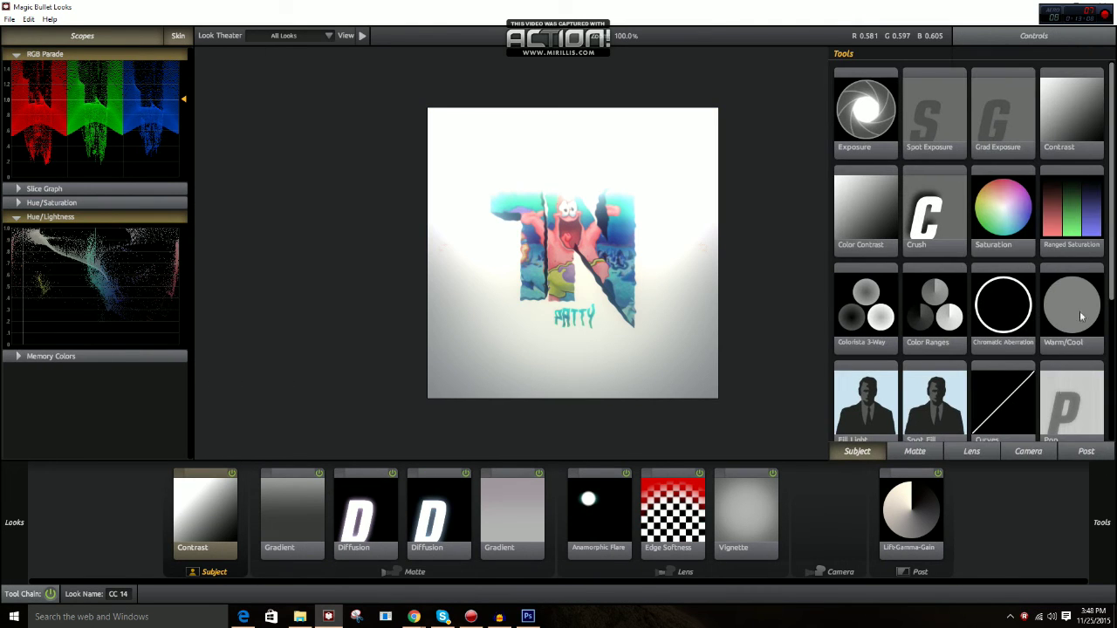
left_click(927, 454)
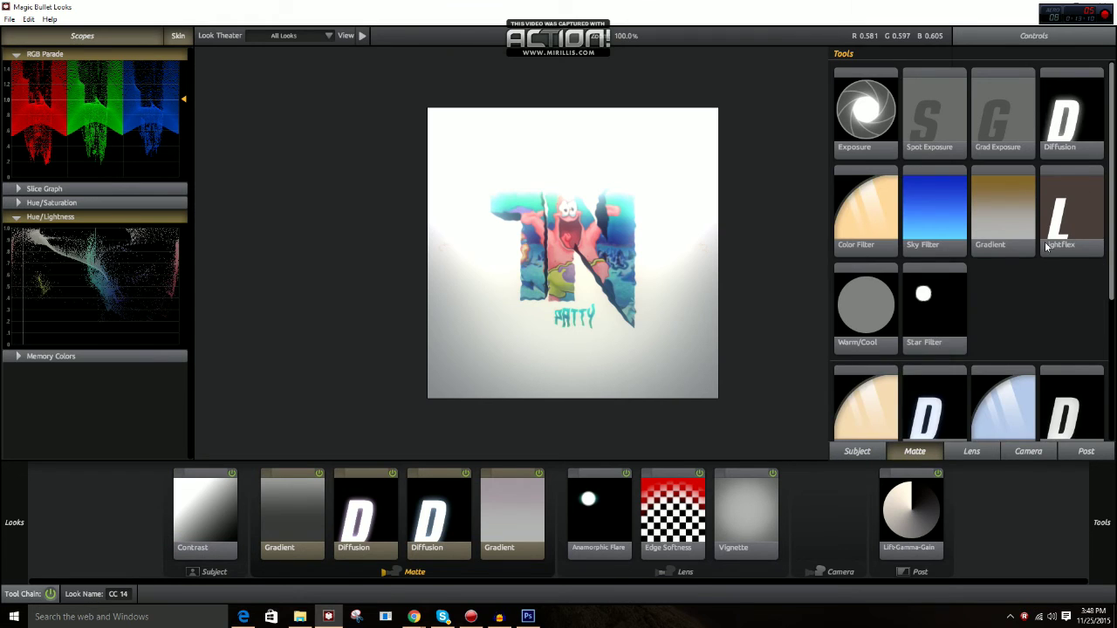
scroll(1046, 247, "down", 5)
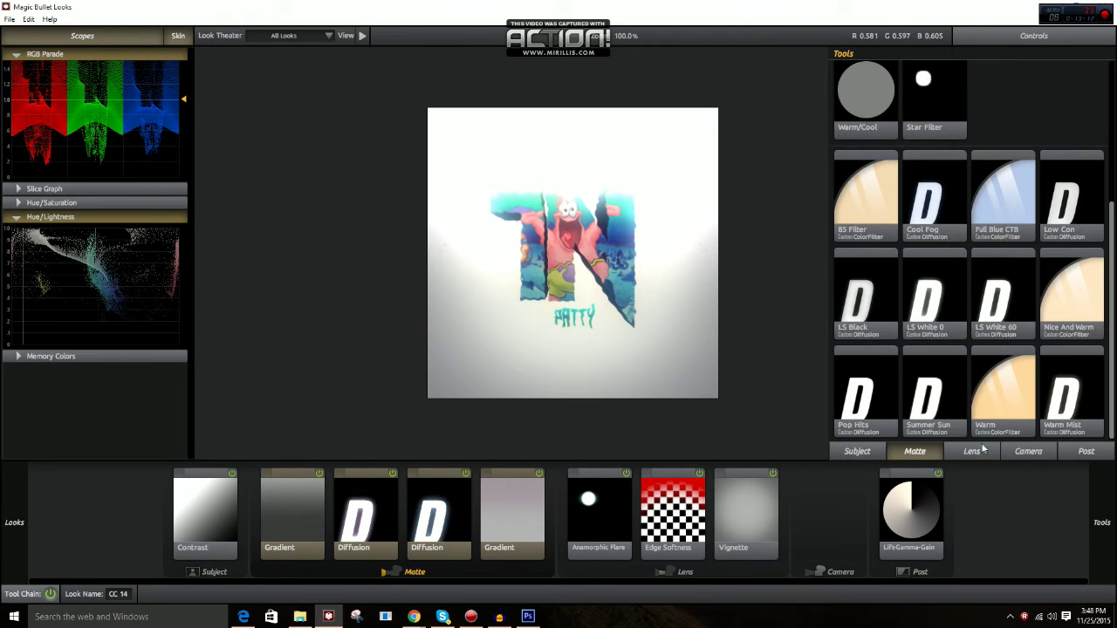
left_click(971, 451)
left_click_drag(1073, 397, 783, 510)
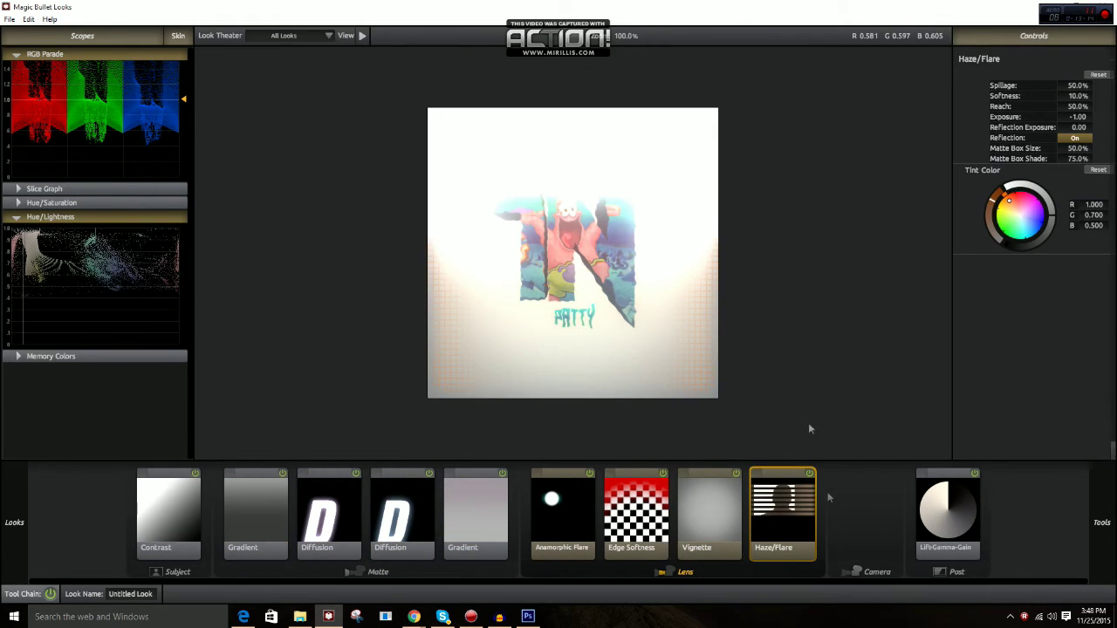
left_click_drag(1025, 215, 1037, 232)
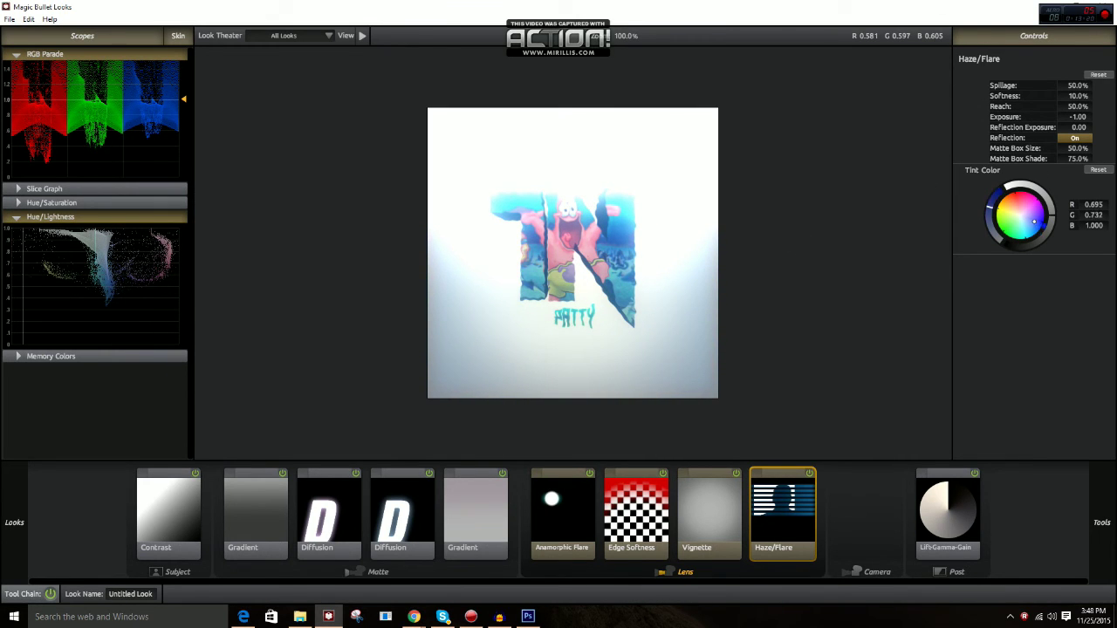
mouse_move(1033, 222)
left_mouse_down()
mouse_move(996, 193)
mouse_move(1029, 220)
mouse_move(1018, 188)
mouse_move(1043, 193)
mouse_move(1011, 185)
mouse_move(1047, 198)
left_mouse_up()
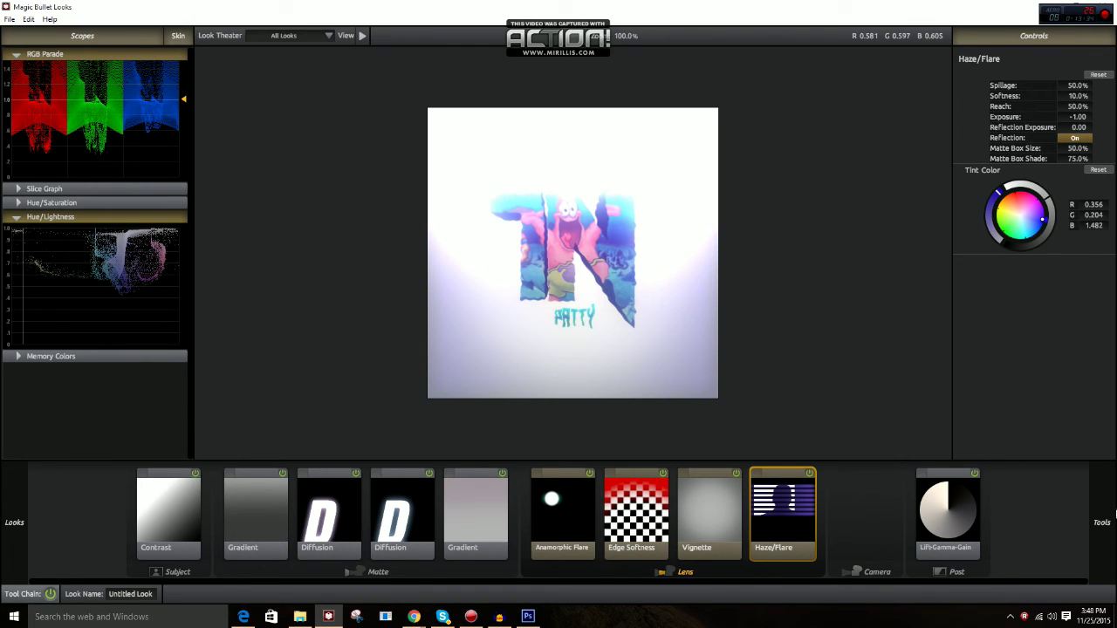
Add a second Edge Softness lens effect and shrink its sharp central area to a Spread of about 0.780
mouse_move(1110, 515)
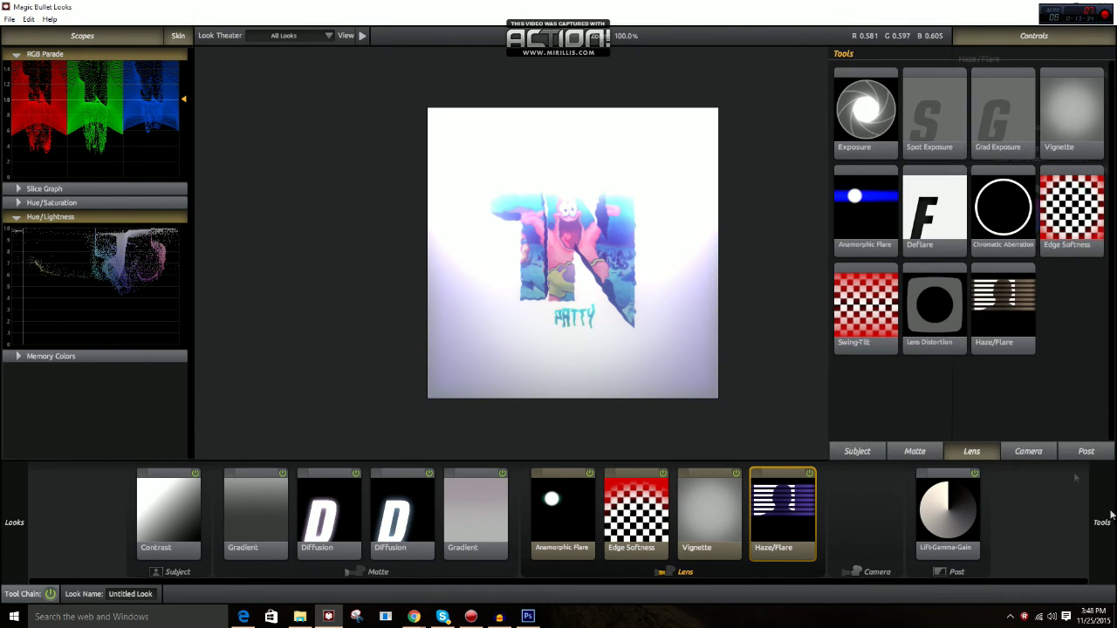
double_click(1069, 203)
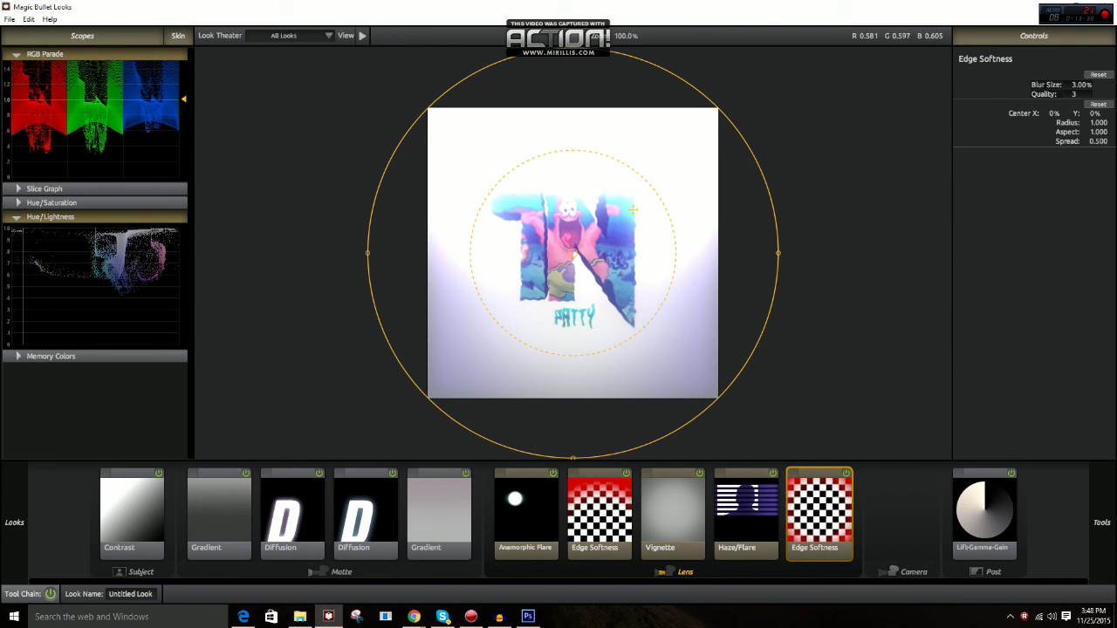
left_click_drag(633, 209, 618, 231)
left_click_drag(563, 294, 561, 295)
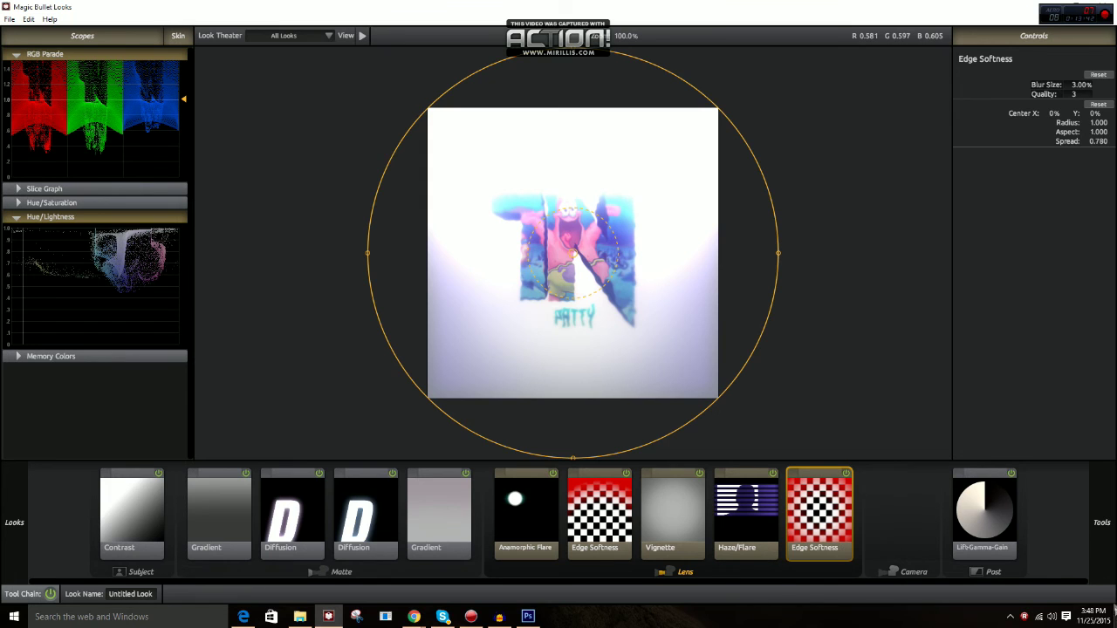
Add a Lens Distortion effect with Distortion at +100% and Flatten at 100%
mouse_move(1104, 534)
left_click_drag(924, 307, 960, 532)
left_click_drag(624, 304, 405, 205)
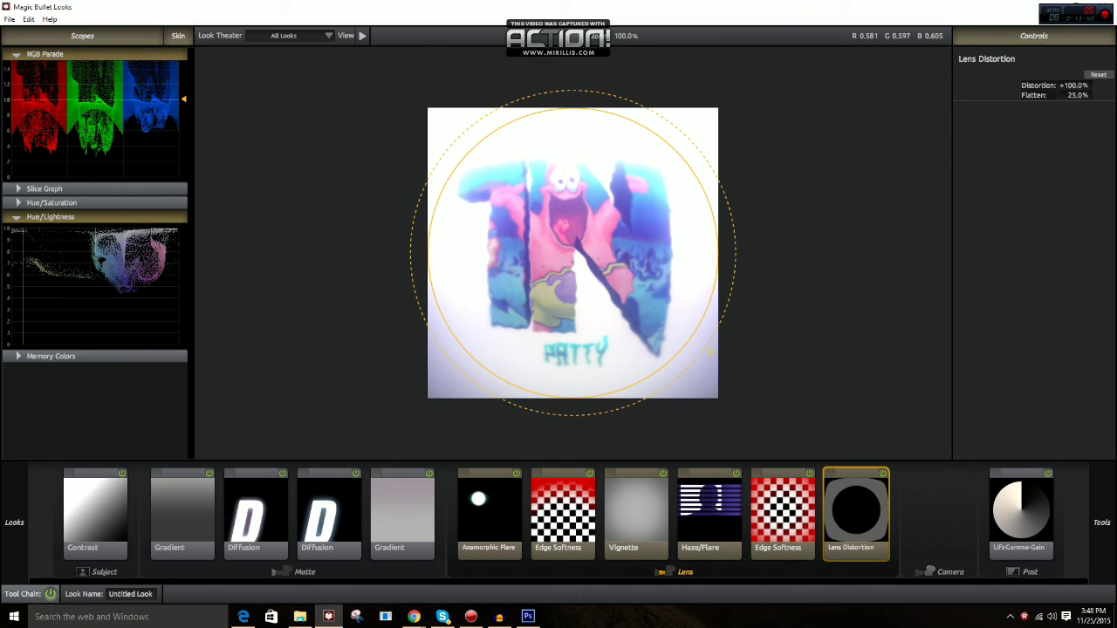
left_click_drag(711, 323, 1113, 361)
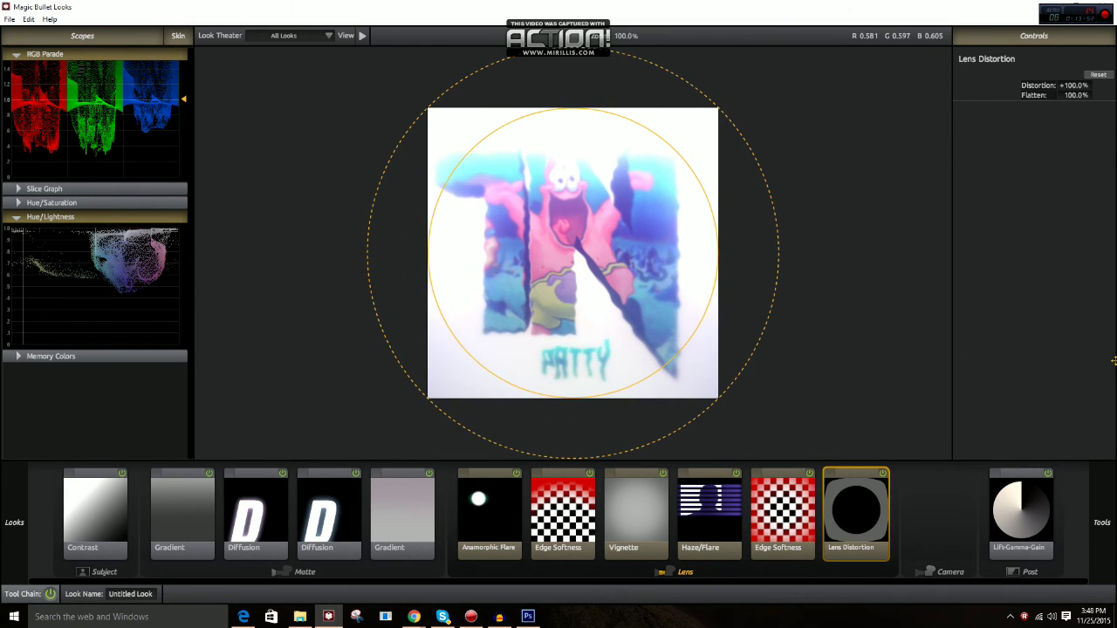
mouse_move(1102, 522)
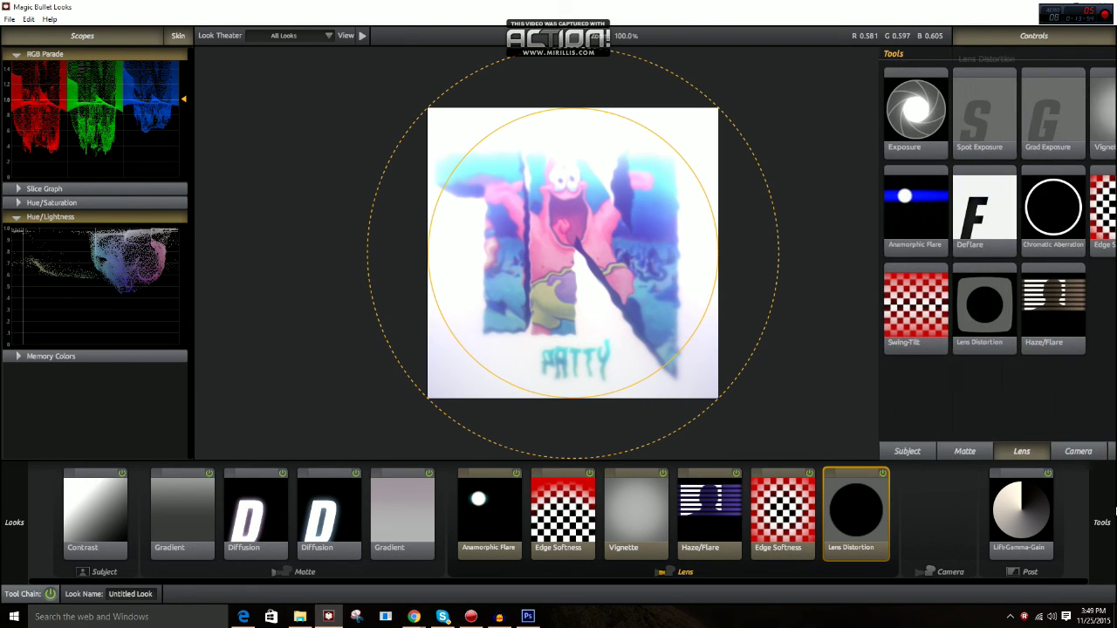
Add a second Lens Distortion effect to the look with Distortion at about -51% and Flatten at about 13.2%
left_click_drag(929, 305, 951, 547)
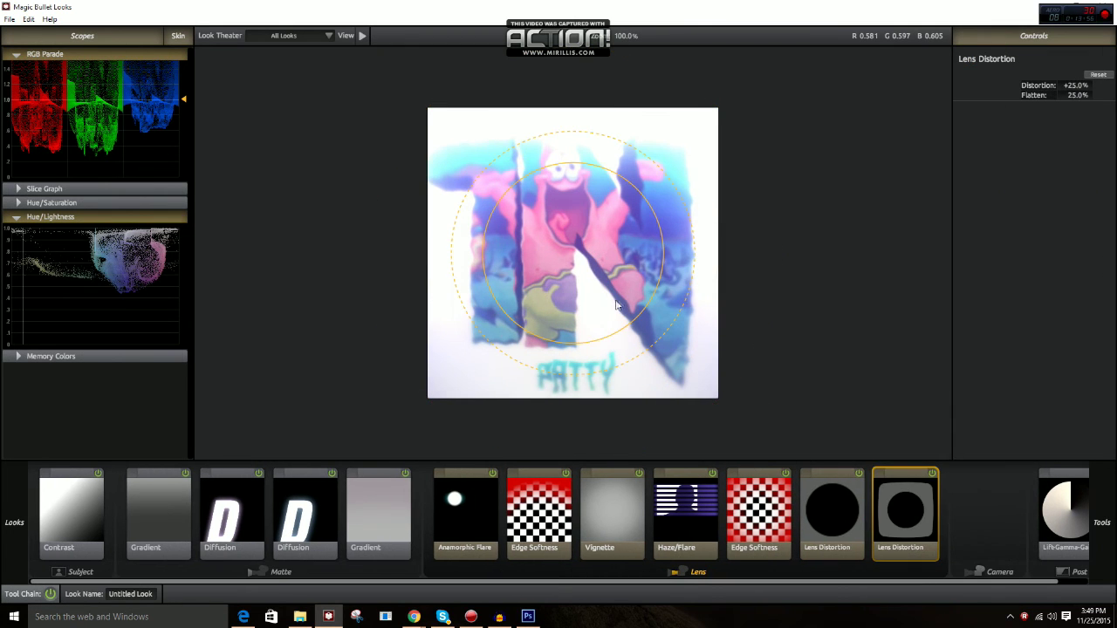
left_click_drag(643, 314, 569, 232)
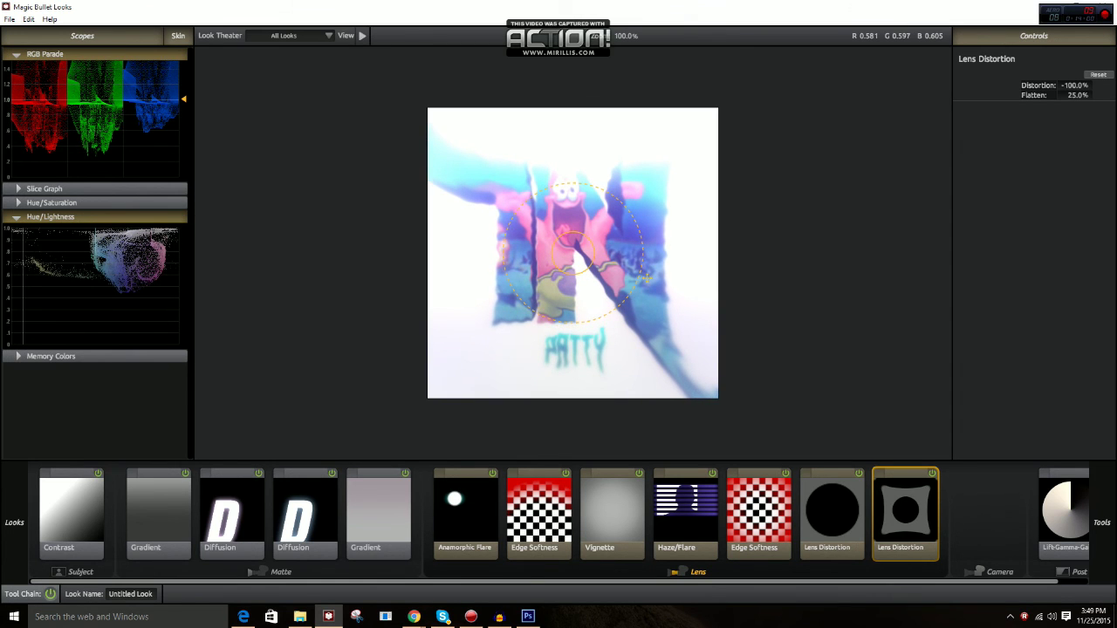
left_click_drag(680, 283, 626, 278)
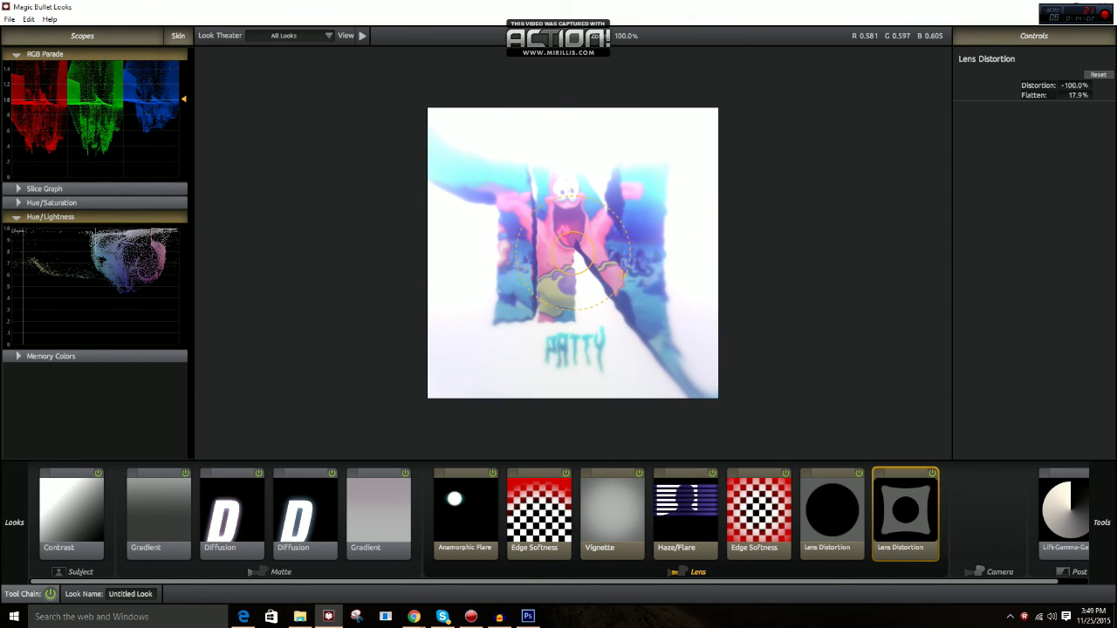
left_click_drag(1079, 95, 1071, 95)
left_click_drag(595, 254, 619, 254)
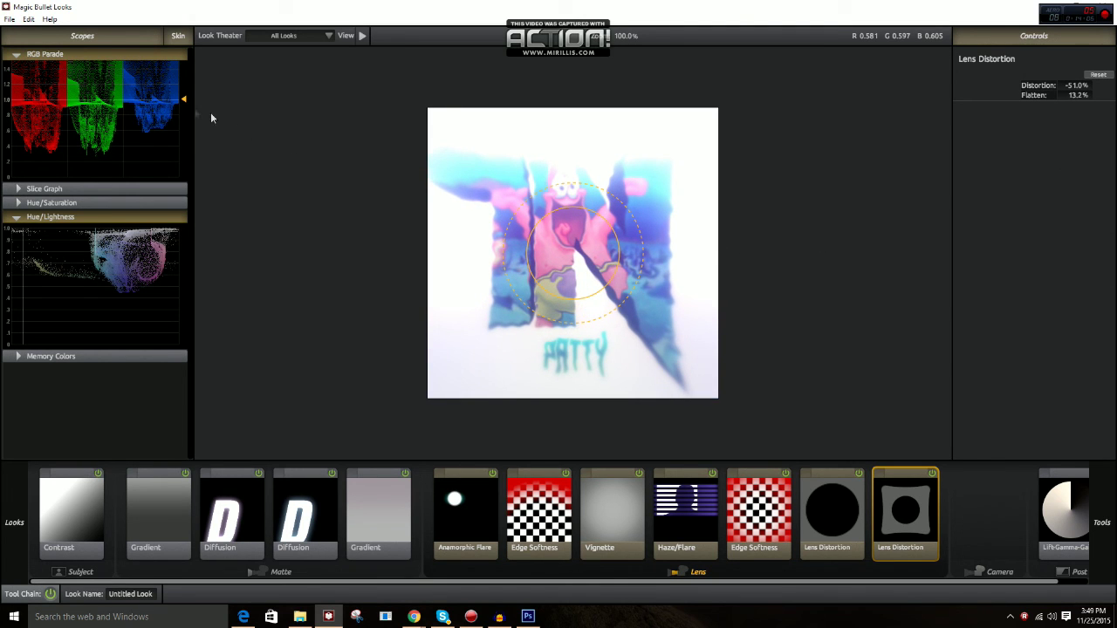
left_click(9, 18)
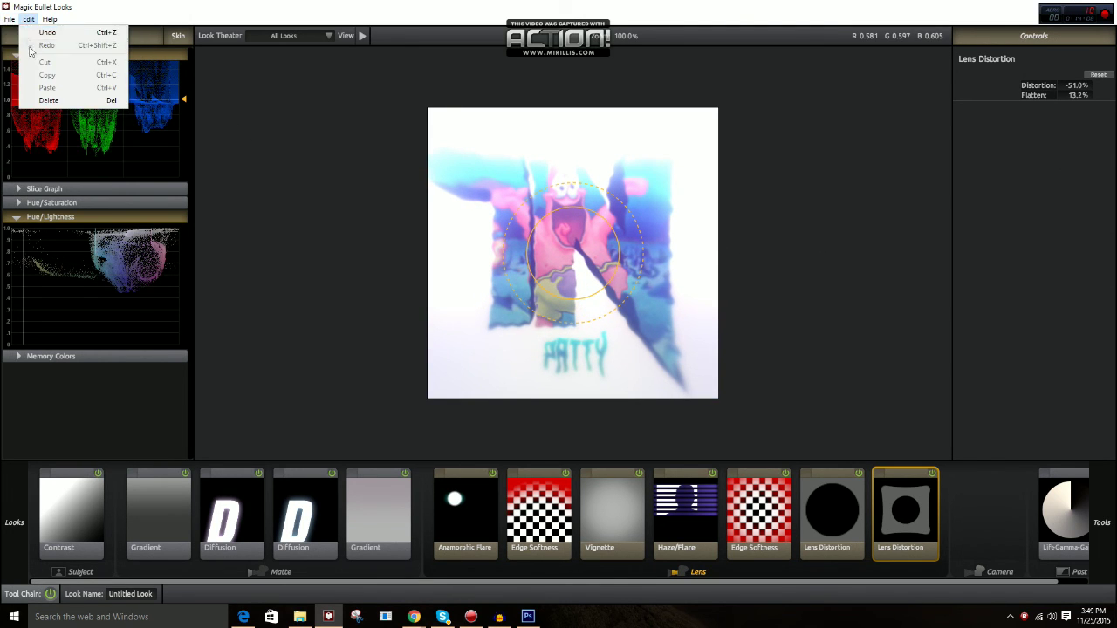
Add a Saturation camera effect and shift its component balance towards blue, about R 0.491, G 0.471, B 0.609
mouse_move(1115, 244)
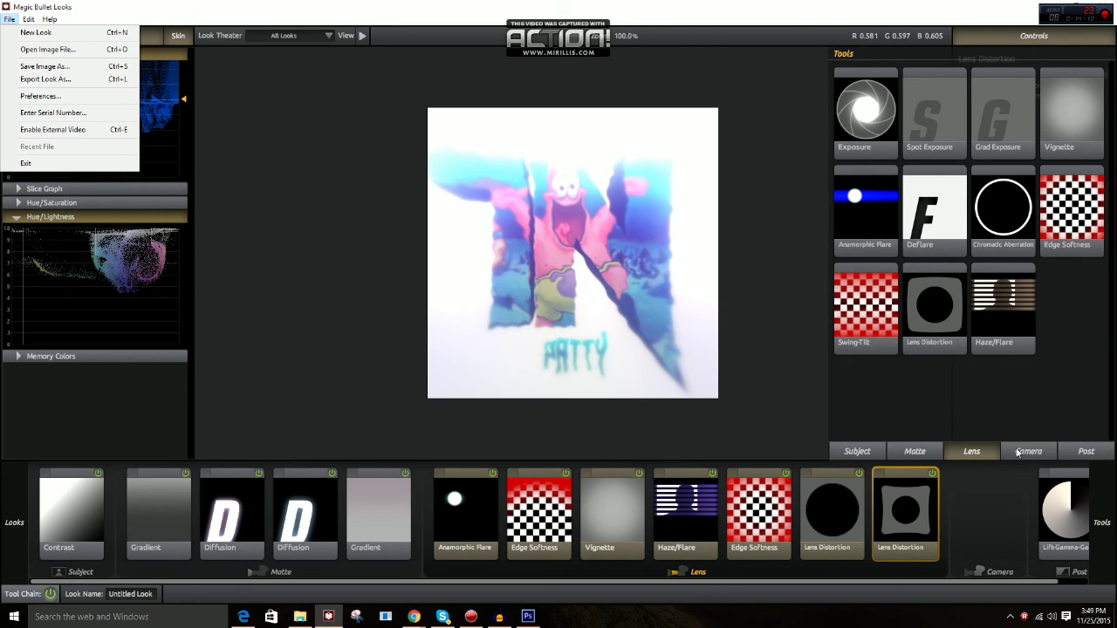
left_click(1018, 452)
left_click_drag(1000, 295, 927, 517)
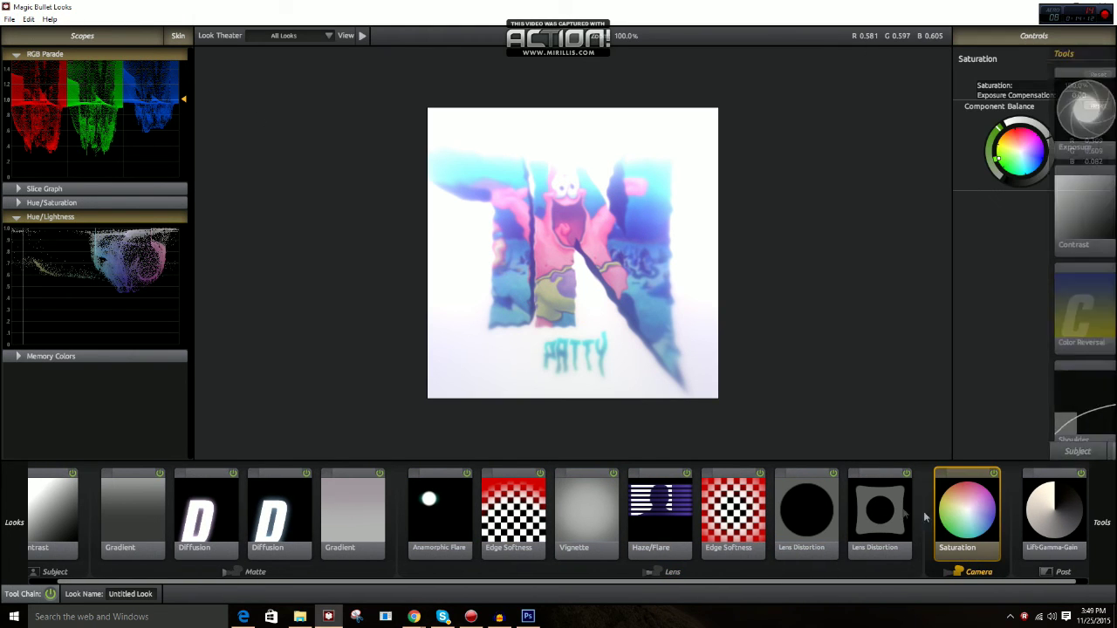
left_click_drag(995, 159, 1033, 149)
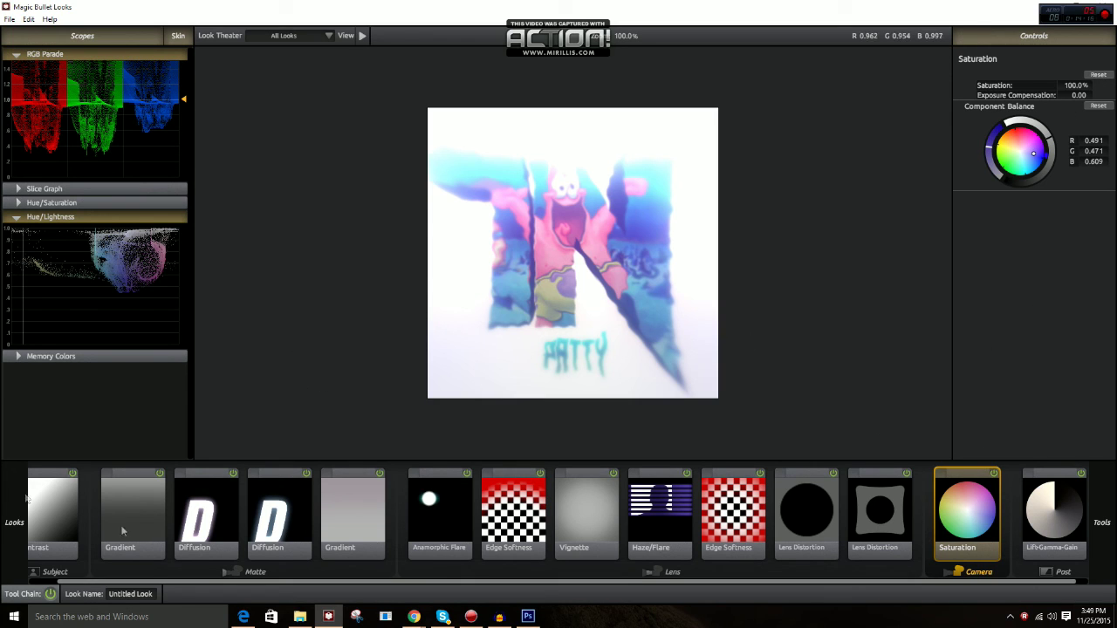
Save the graded logo image to the Desktop as MAGIC PATTU in JPG format
left_click(7, 18)
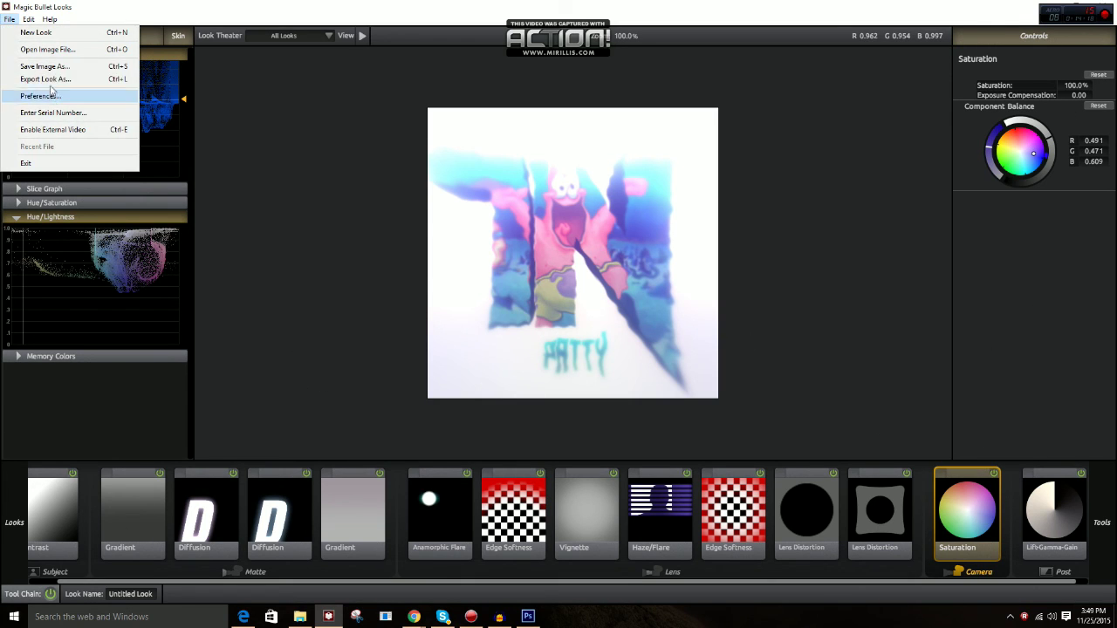
left_click(94, 85)
left_click(517, 424)
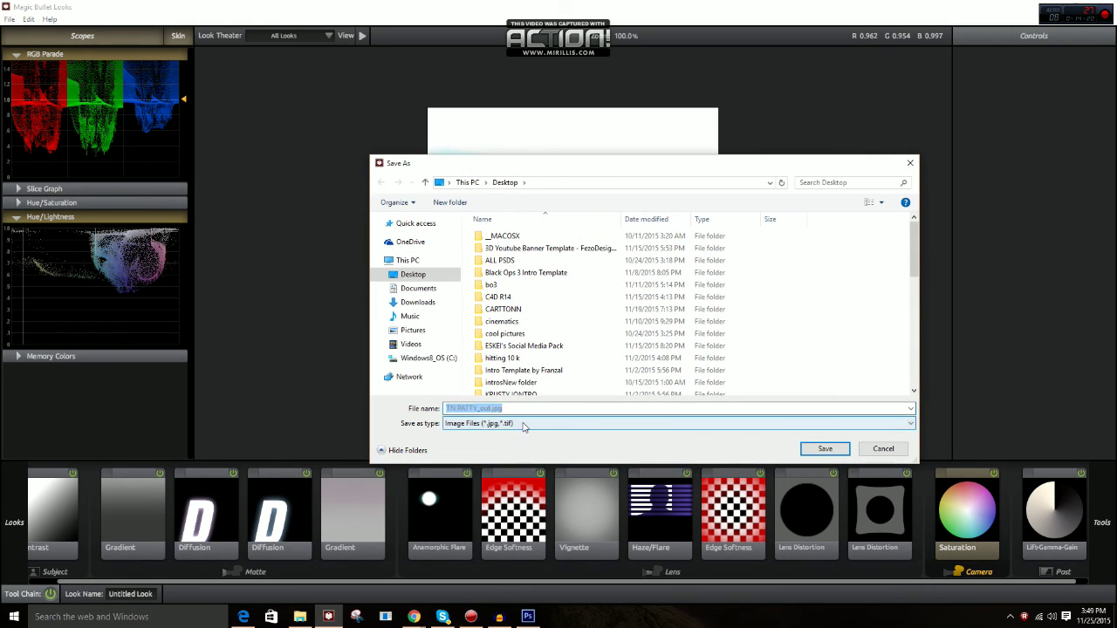
left_click(479, 435)
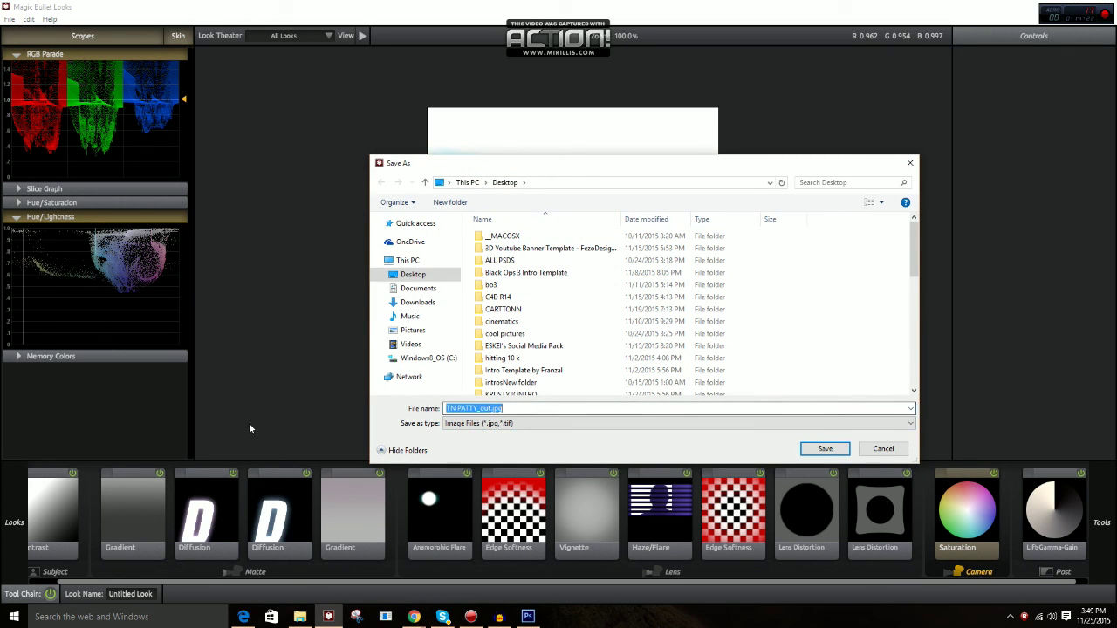
type("MAGI")
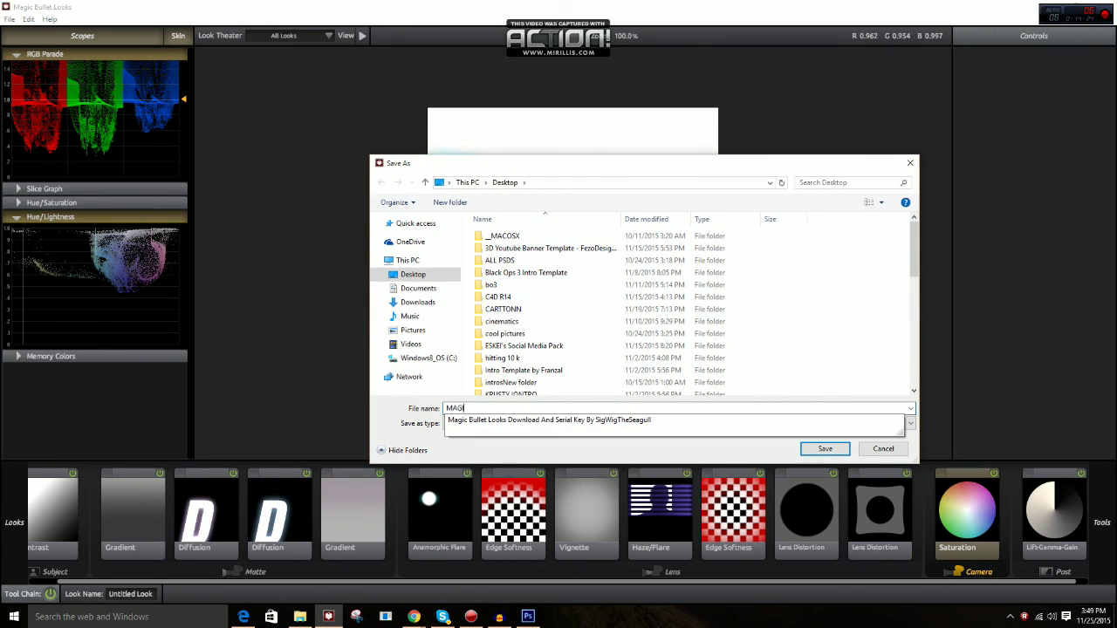
type("C PATT")
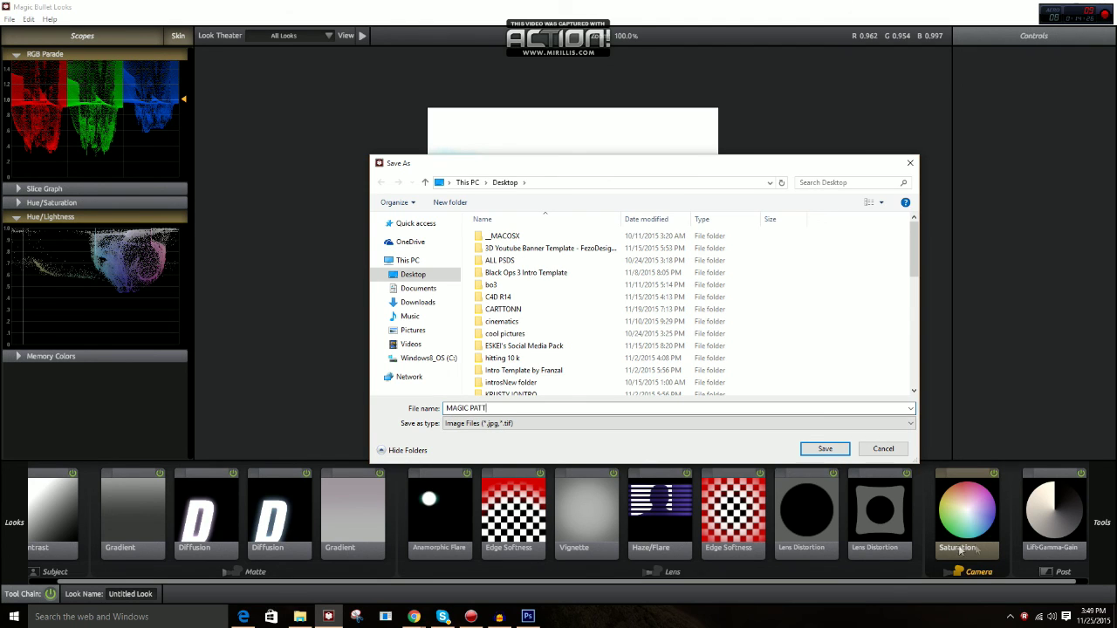
type("U")
left_click(823, 447)
Minimize Magic Bullet Looks, move TN PATTY.jpg to an empty area of the desktop, and view the original logo in Photos
left_click(1077, 5)
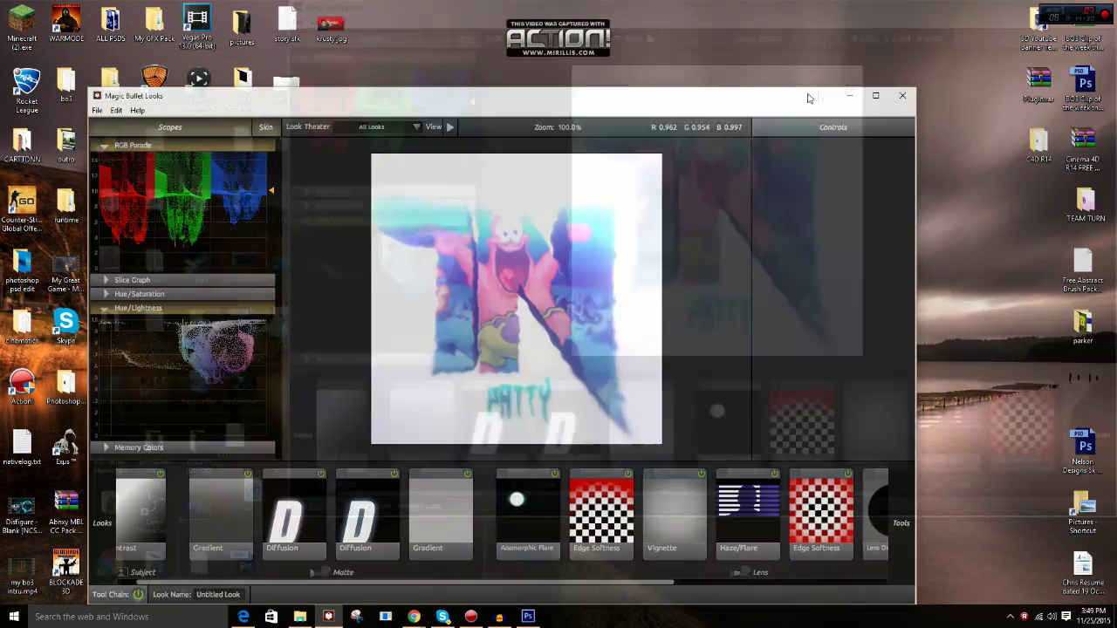
left_click(851, 93)
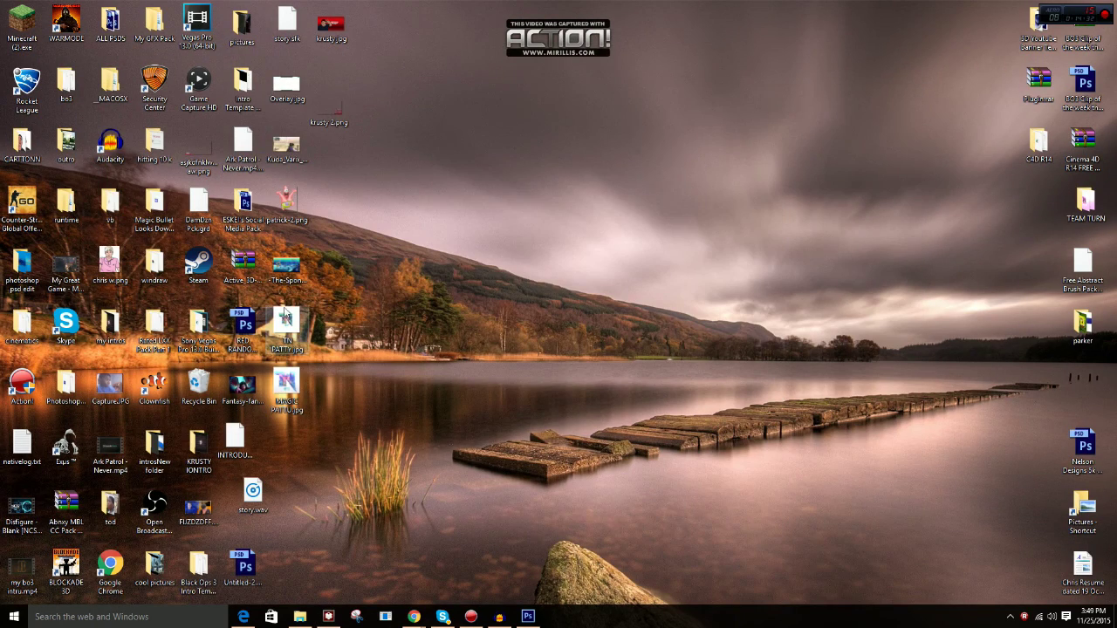
left_click_drag(289, 321, 482, 228)
double_click(483, 229)
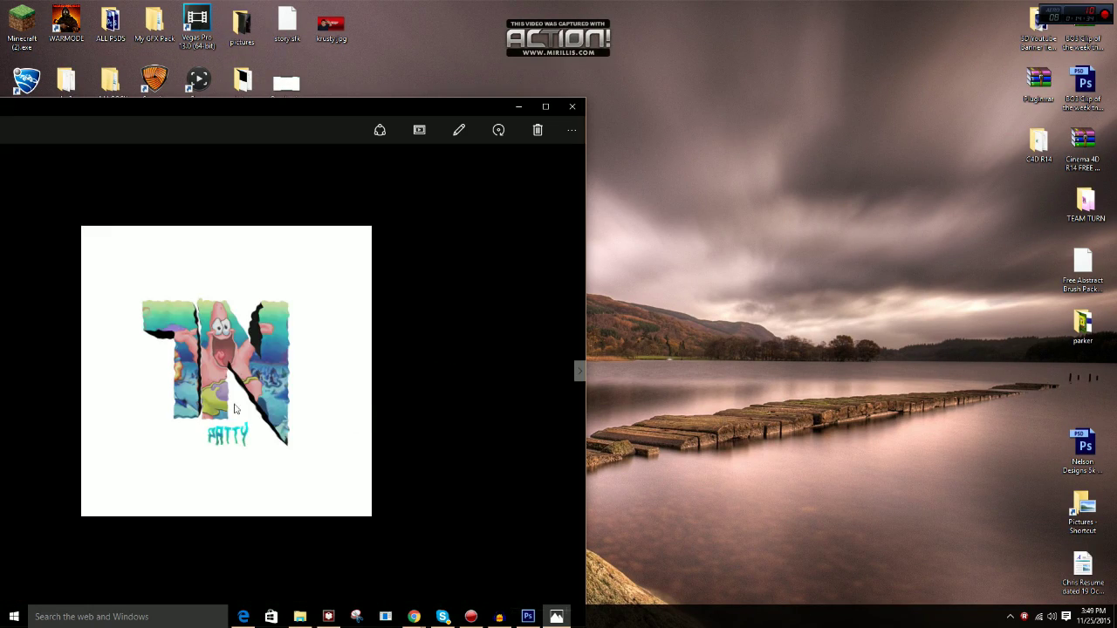
left_click(572, 107)
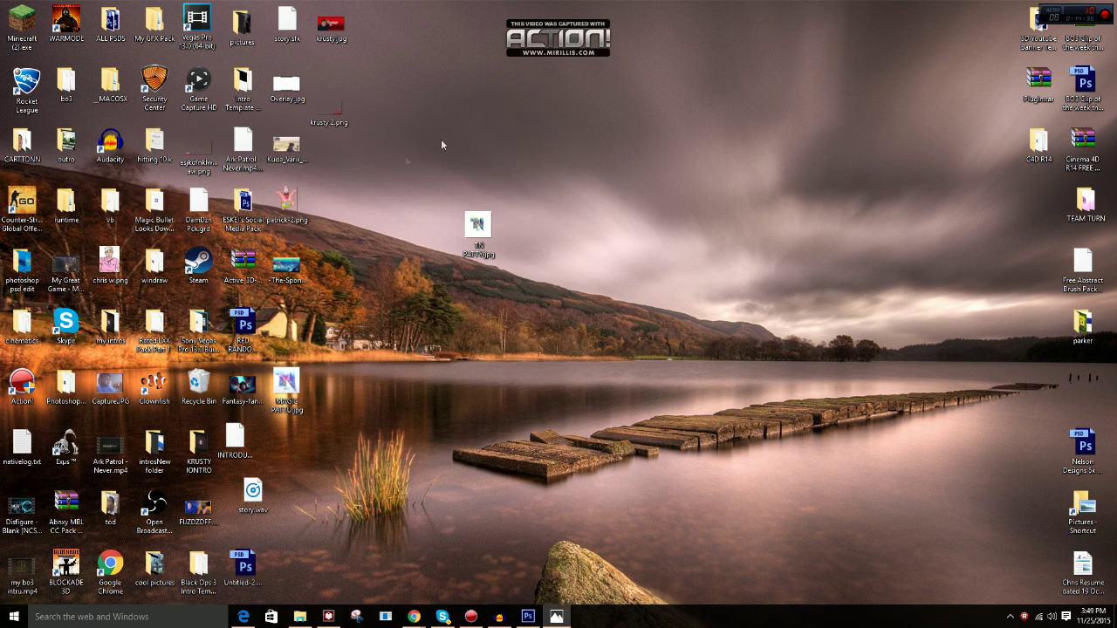
Open MAGIC PATTU.jpg from the desktop in Photos and view the graded logo in a maximized window
double_click(284, 387)
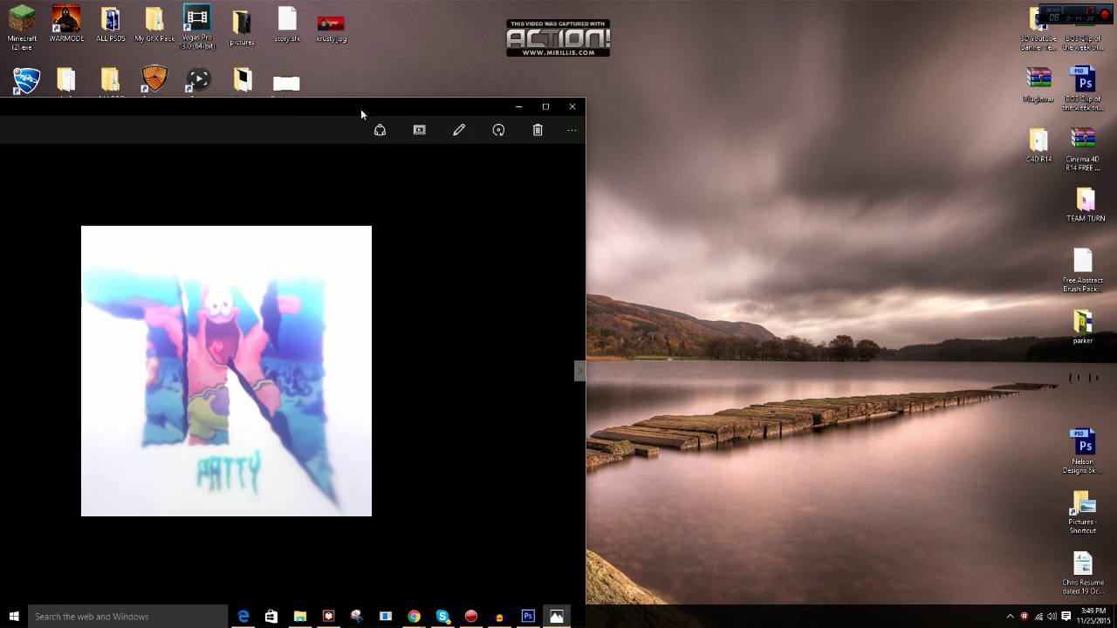
left_click_drag(361, 109, 731, 68)
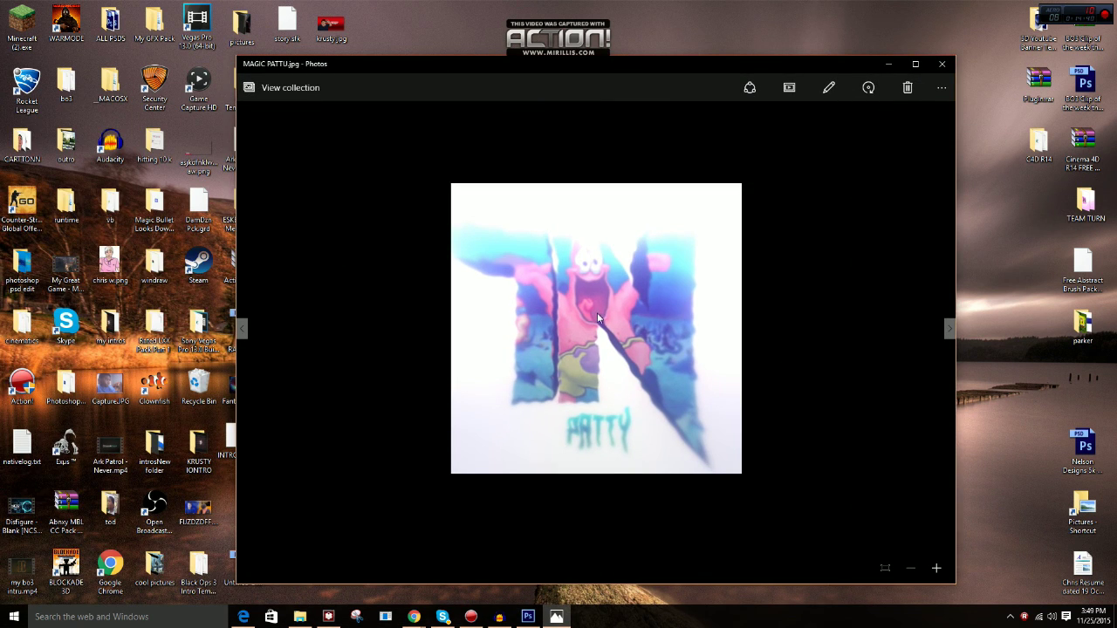
left_click(915, 64)
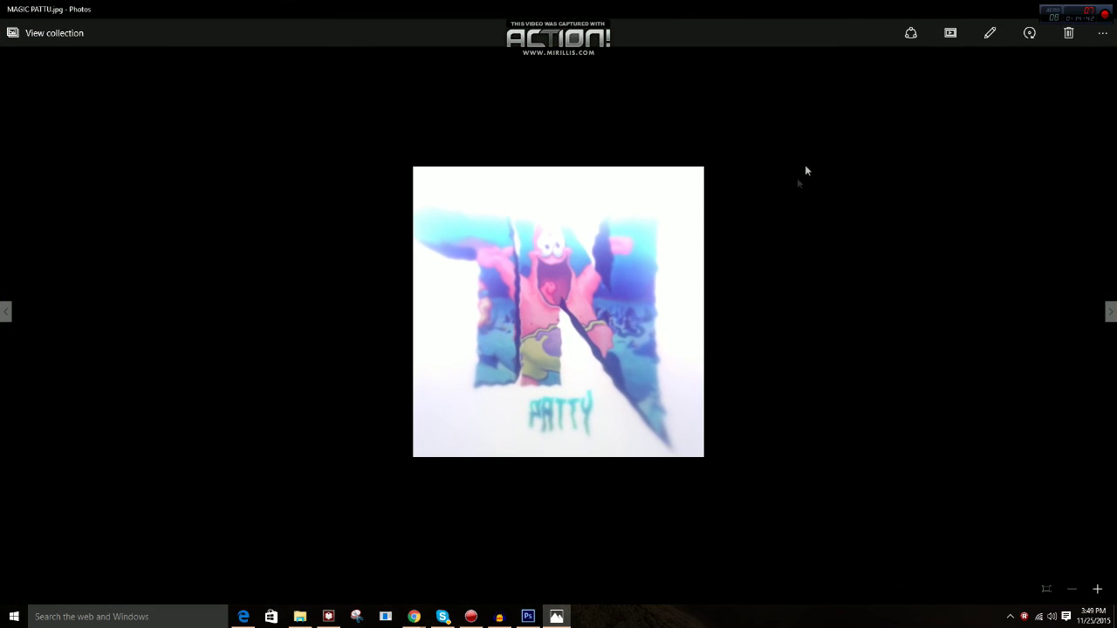